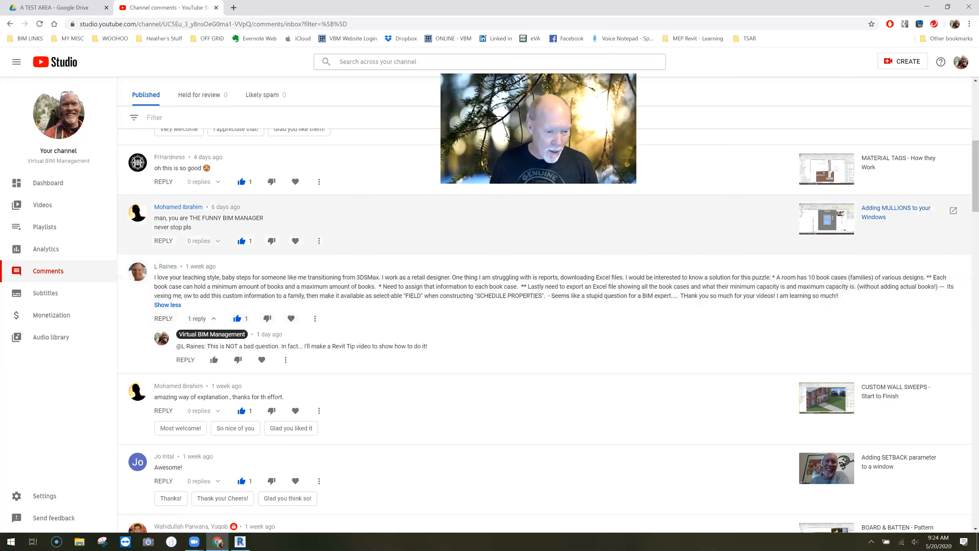
- Switch to the Revit project and bring the two-storey house and the open ground beside it into view in 3D
mouse_move(240, 541)
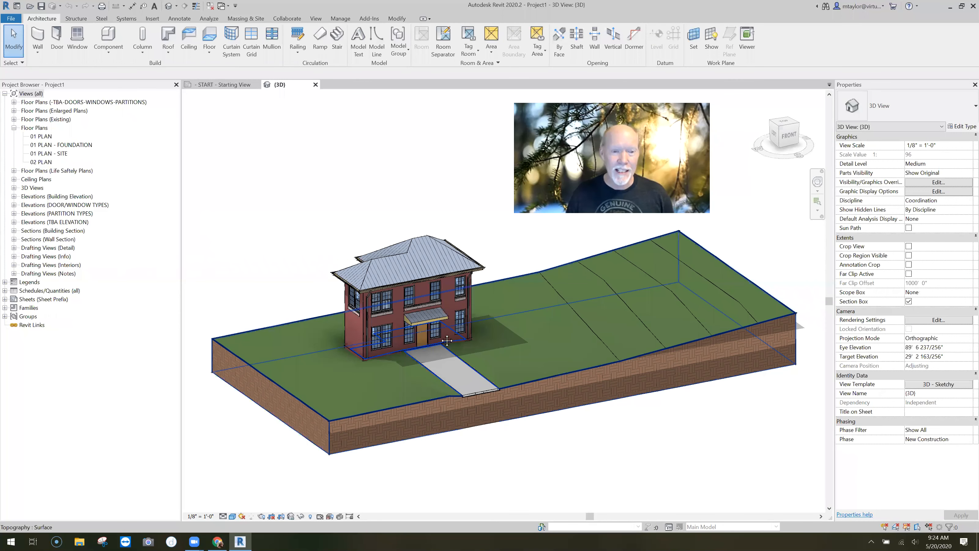
middle_click_drag(447, 340, 409, 327)
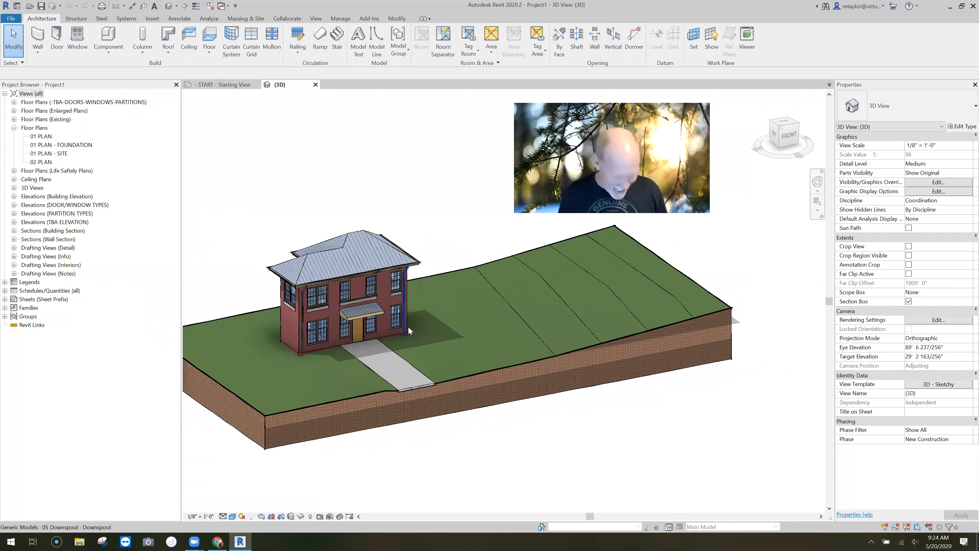
middle_click_drag(434, 370, 436, 368, "shift")
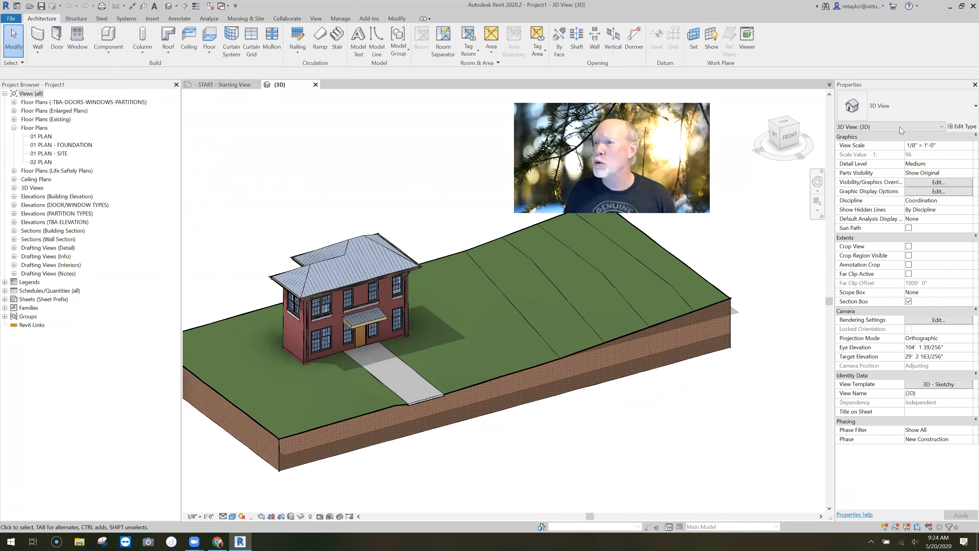
- Set up the Wall tool with the Exterior - S6 - Brick type and an unconnected height of 5' 0"
key("w")
key("a")
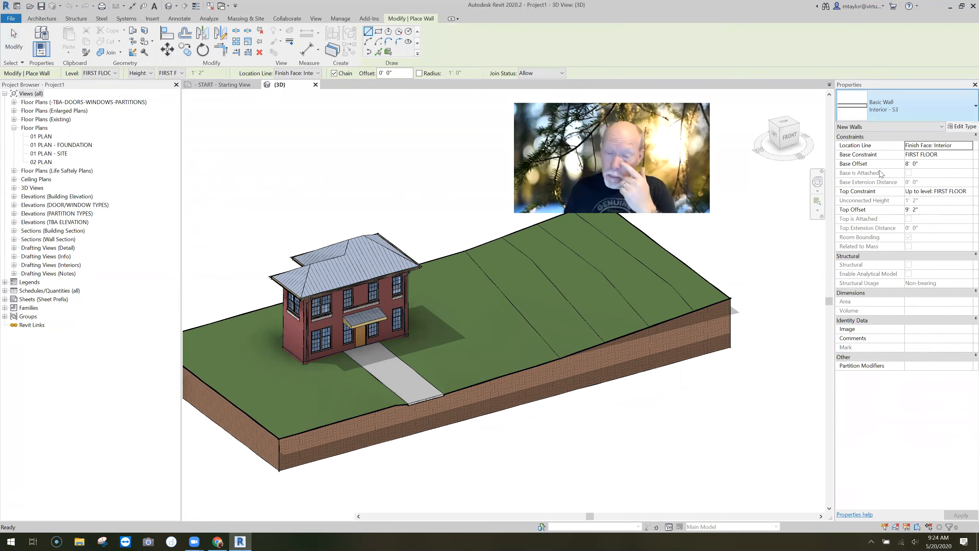
scroll(874, 170, "up", 3)
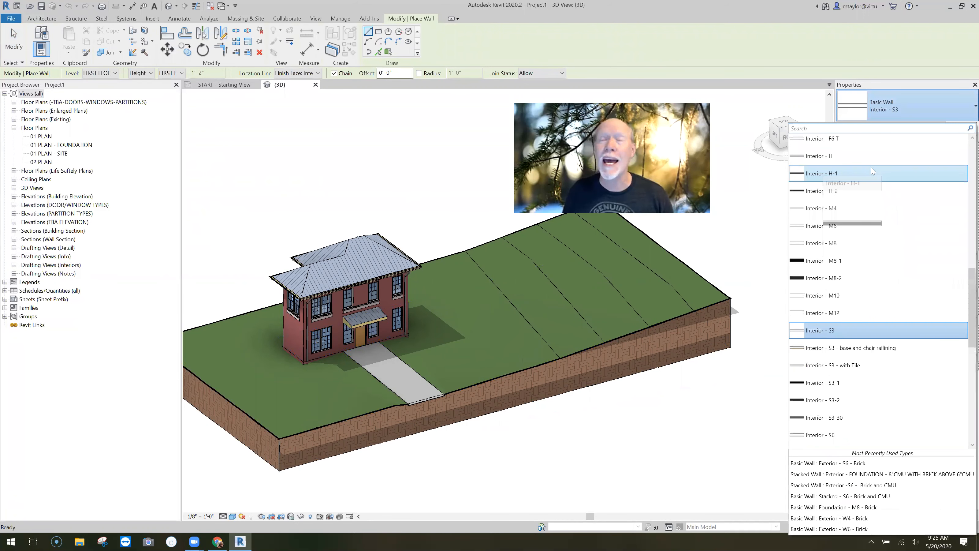
scroll(856, 175, "up", 6)
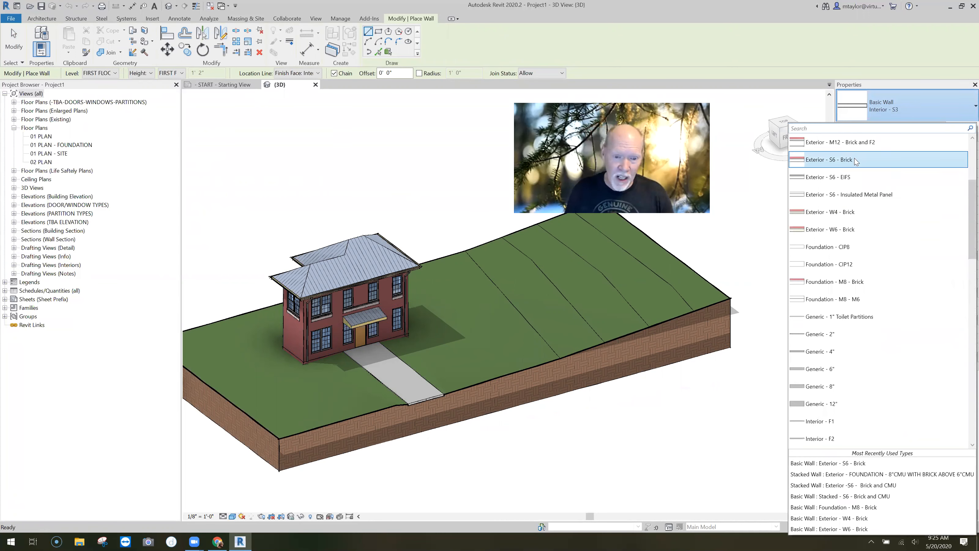
mouse_move(855, 161)
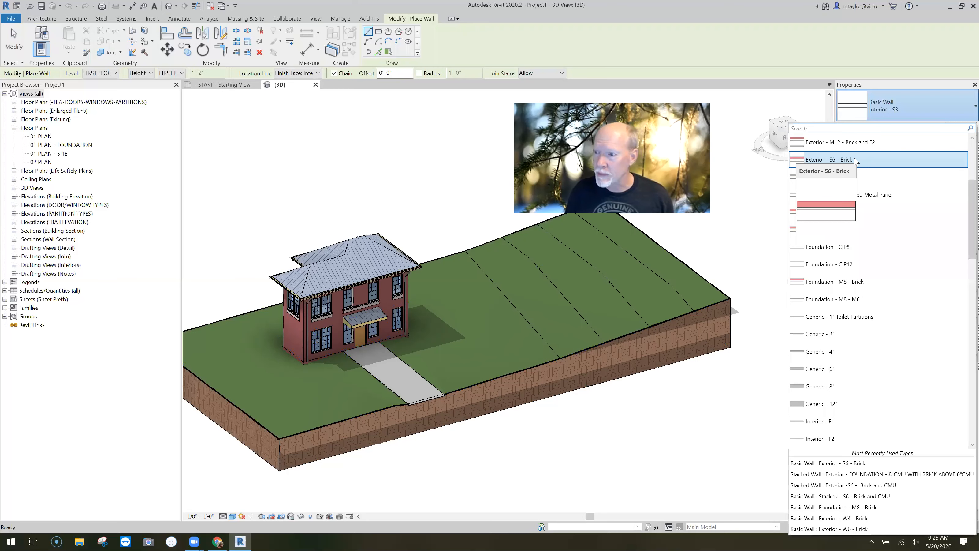
left_click(926, 200)
type("5")
key("Return")
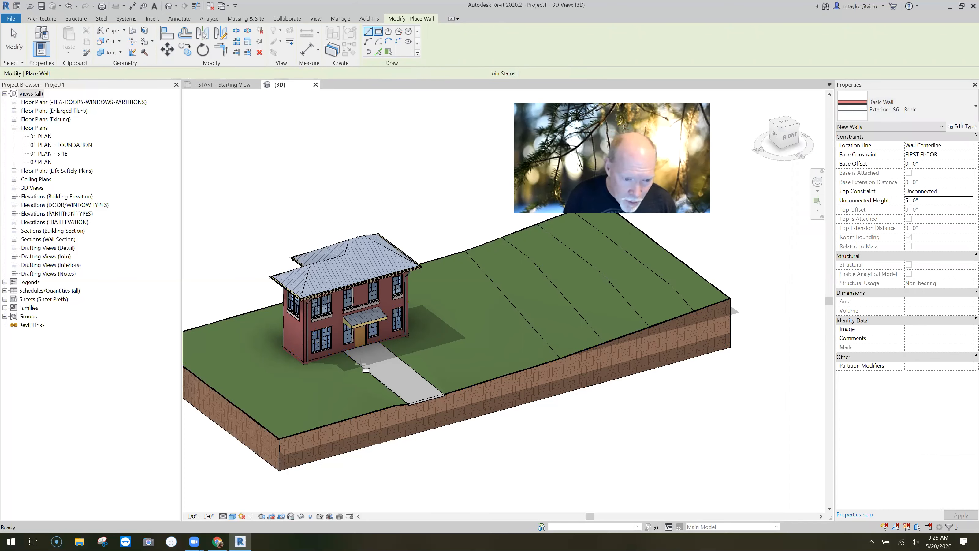
- Draw a rectangular enclosure of brick walls on the lawn beside the house, with its short sides about 21' long
middle_click_drag(360, 363, 350, 370)
left_click(350, 370)
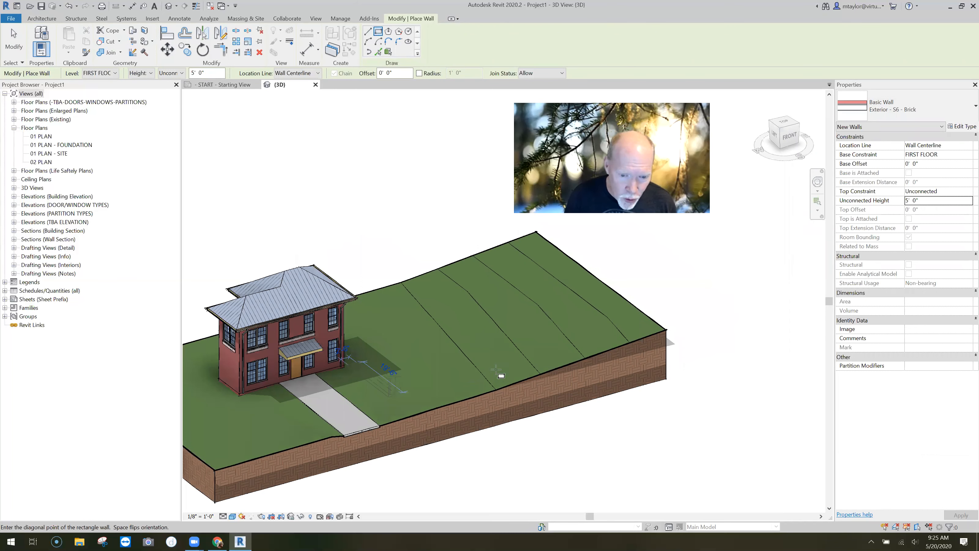
left_click(433, 386)
scroll(400, 388, "up", 3)
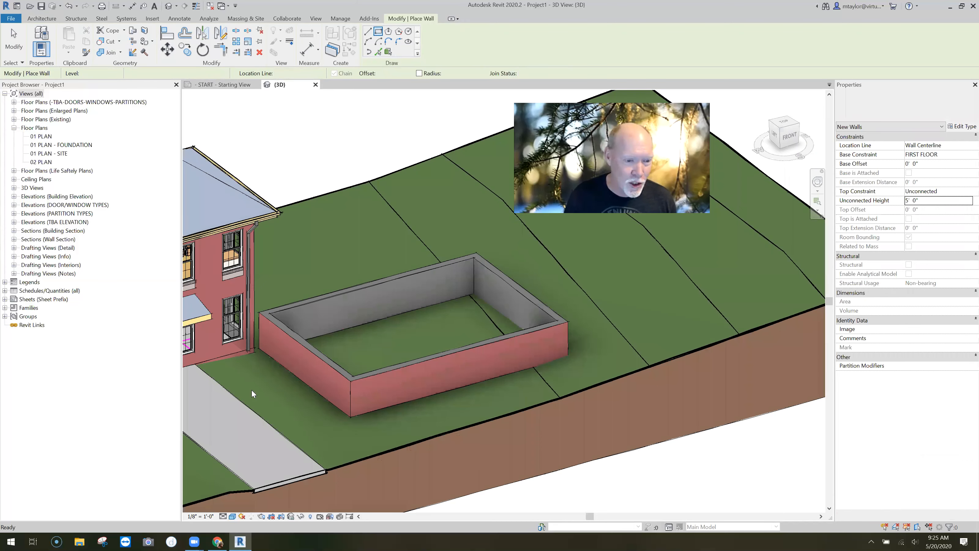
key("Escape")
middle_click_drag(259, 325, 318, 355)
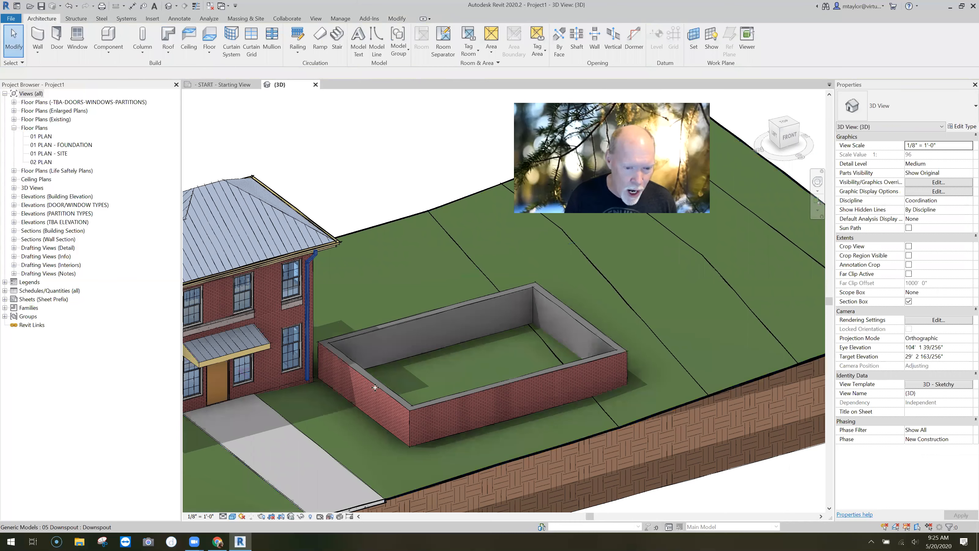
- Move the enclosure's short wall nearest the house slightly away from the house to shorten the enclosure
left_click(365, 382)
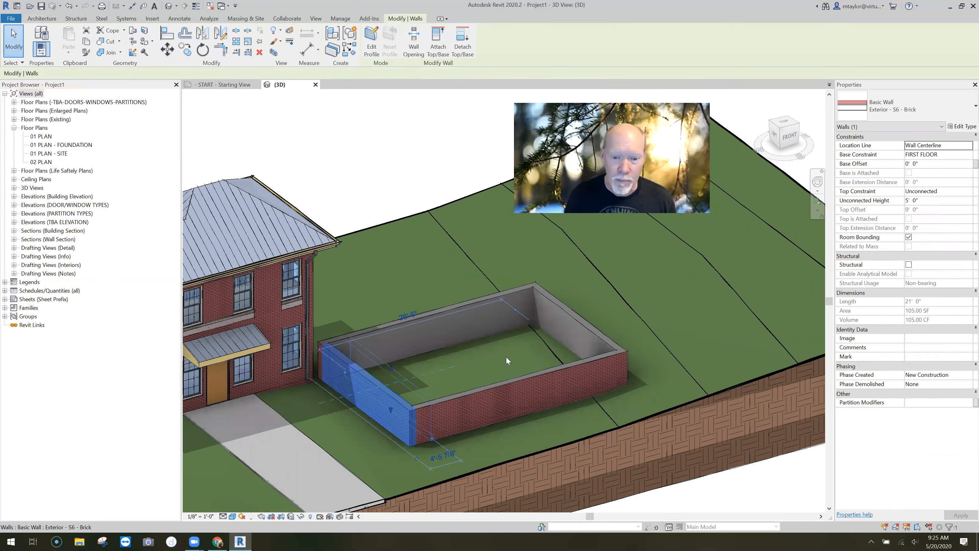
scroll(506, 356, "up", 2)
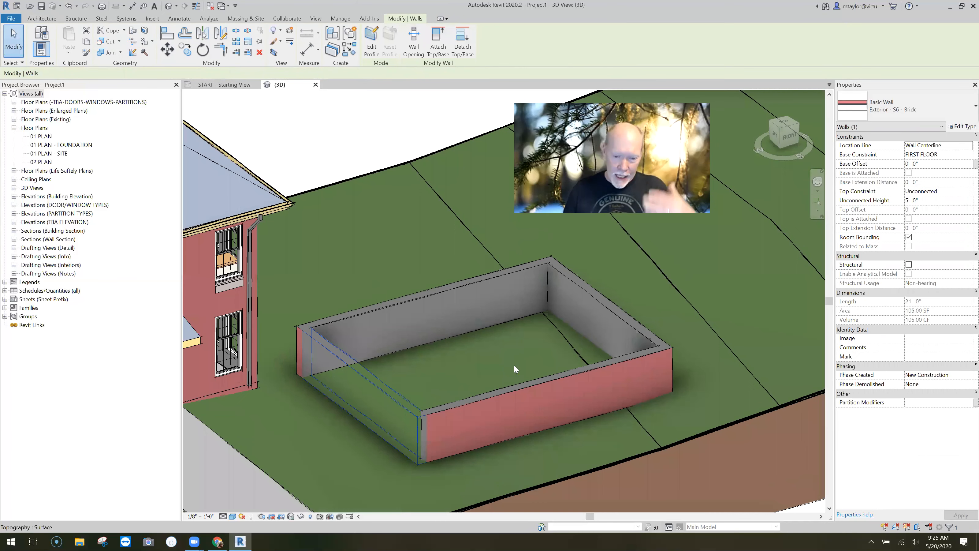
key("Escape")
scroll(509, 361, "down", 2)
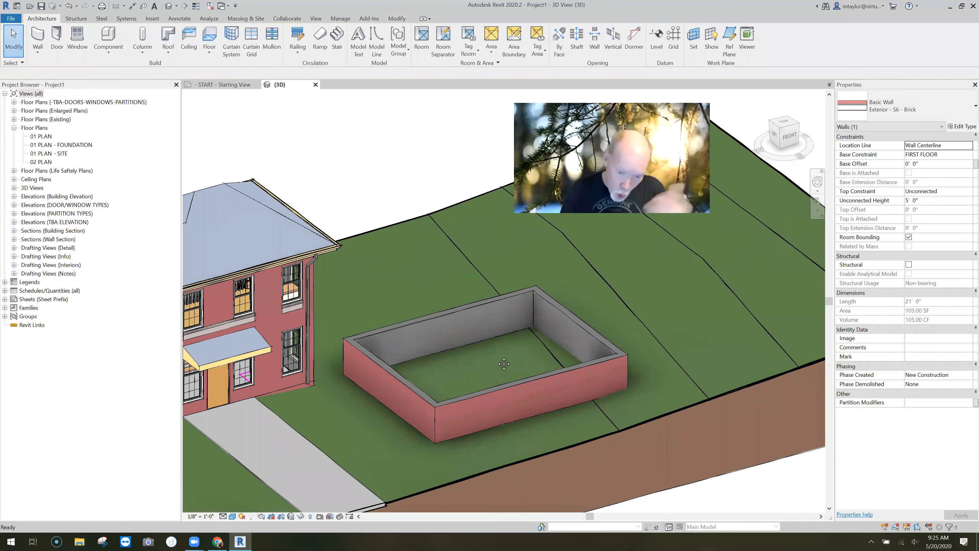
middle_click_drag(504, 364, 497, 361)
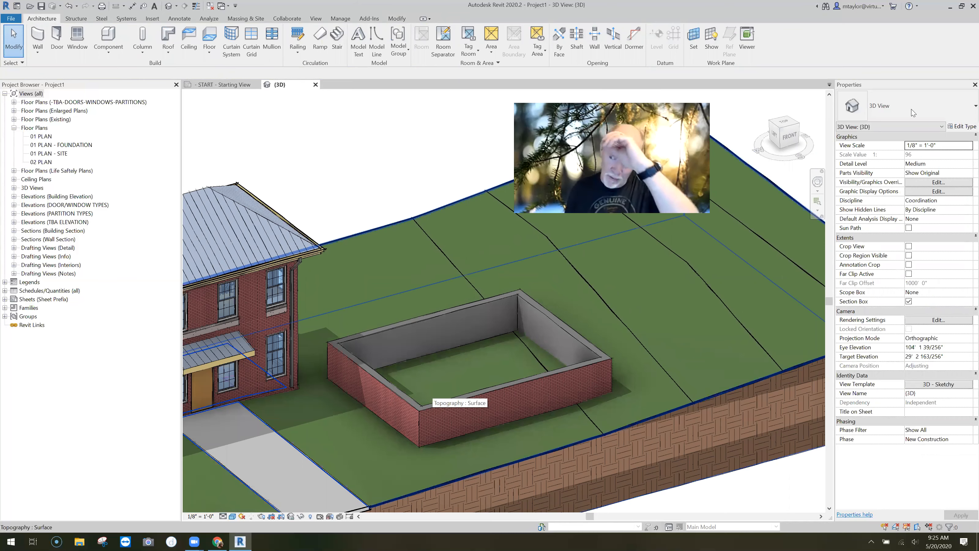
- Place an 08 Double - Flush - Lite - Wrap Frame door, 6'-0" x 7'-0" Full Lites, in the middle of the enclosure's front wall
key("d")
key("r")
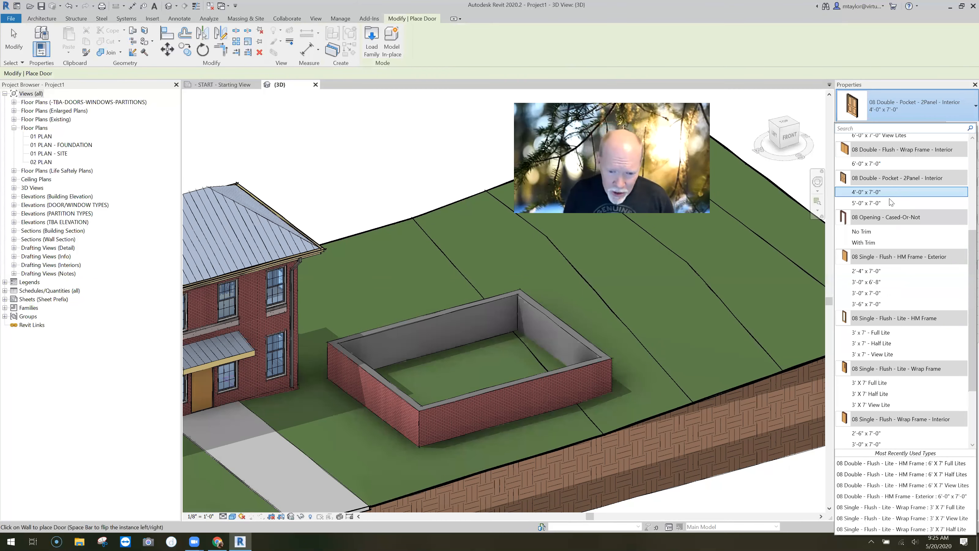
scroll(889, 199, "up", 2)
left_click(890, 200)
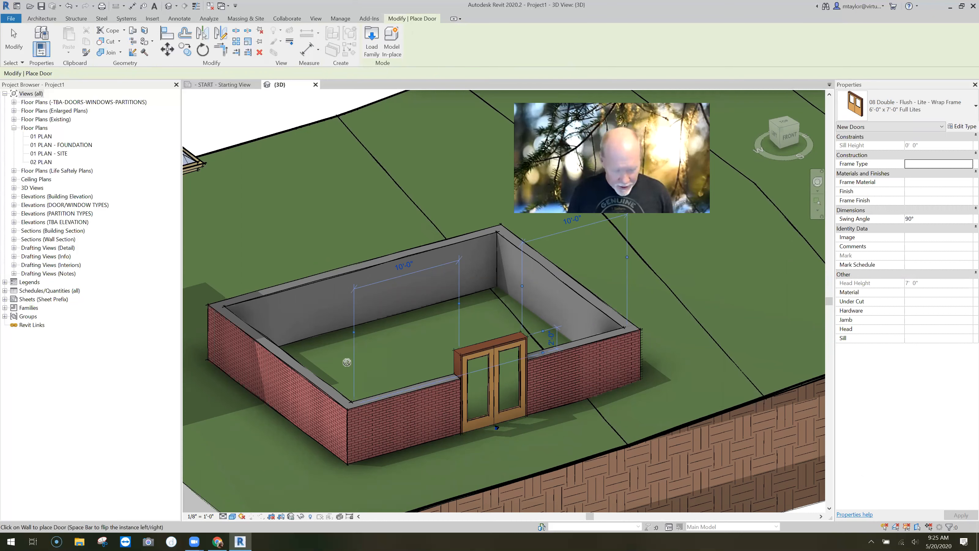
- Place 3'-0" x 6'-4" 08 Double Hung windows: two beside the door, two in the house-side wall, three at the rear, one in the far wall
key("w")
key("n")
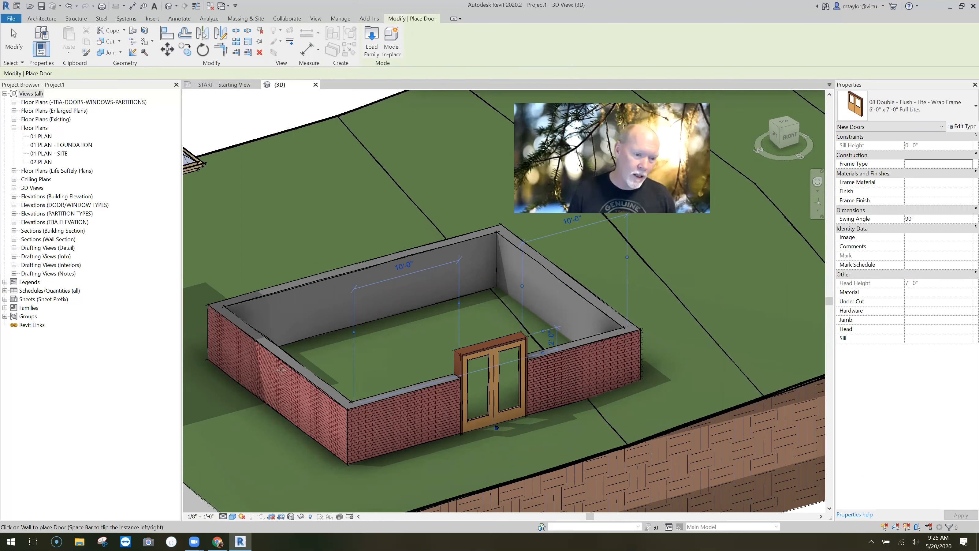
left_click(287, 372)
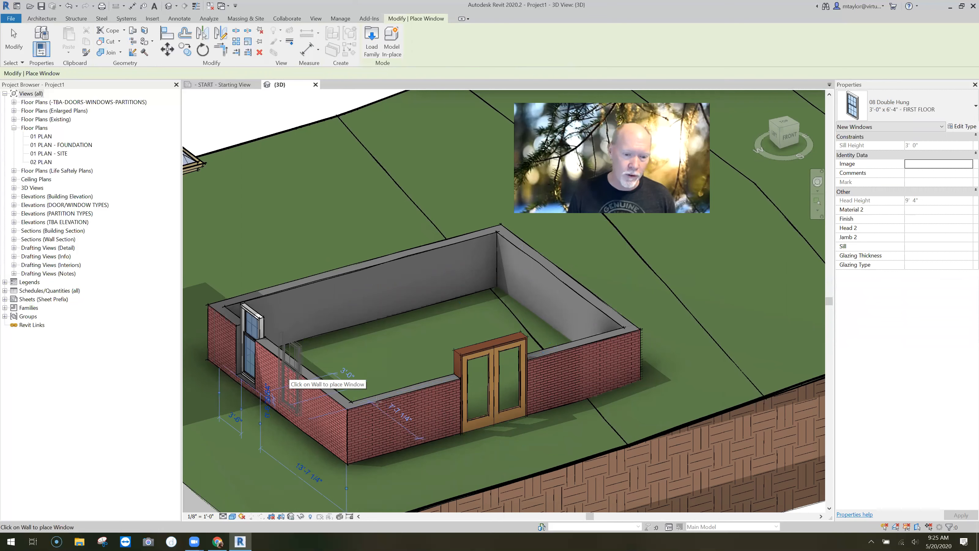
left_click(287, 375)
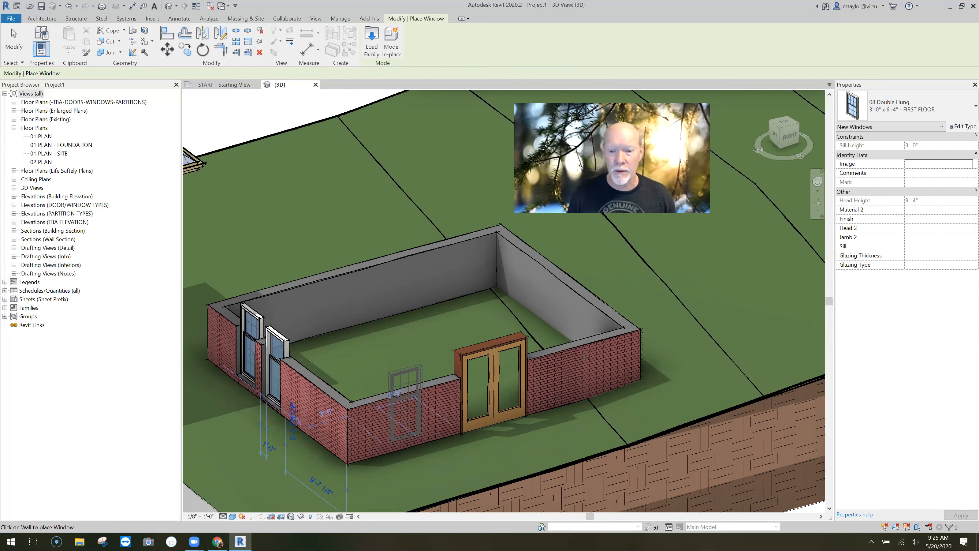
left_click(404, 401)
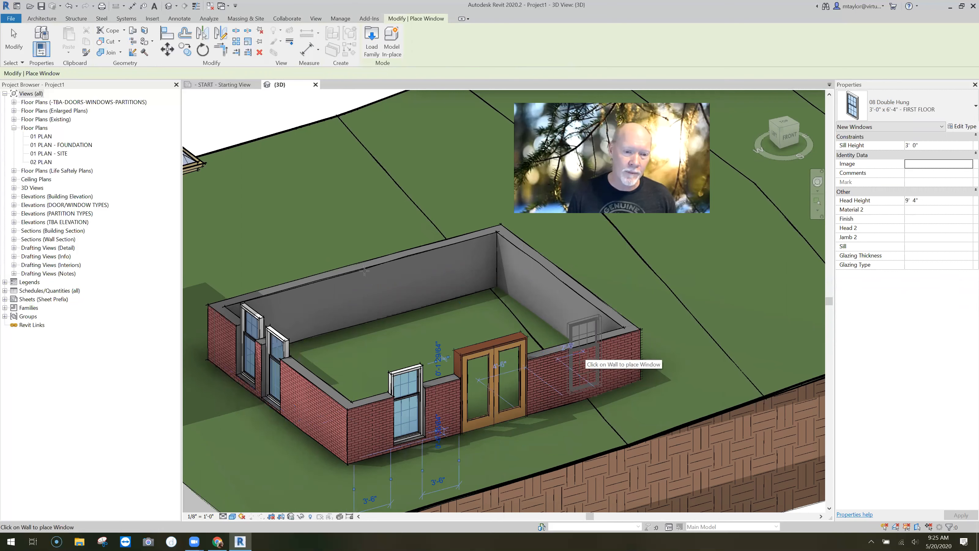
left_click(583, 352)
left_click(310, 286)
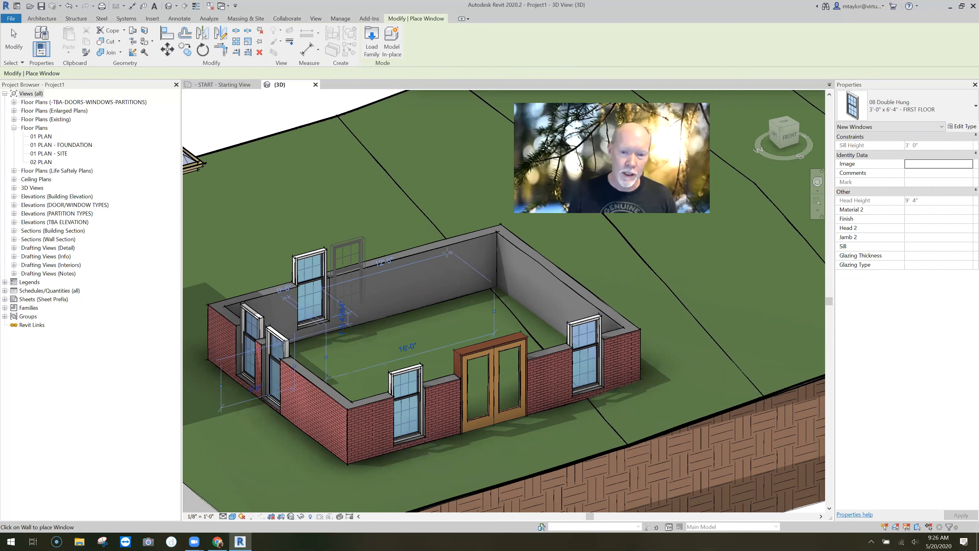
left_click(346, 275)
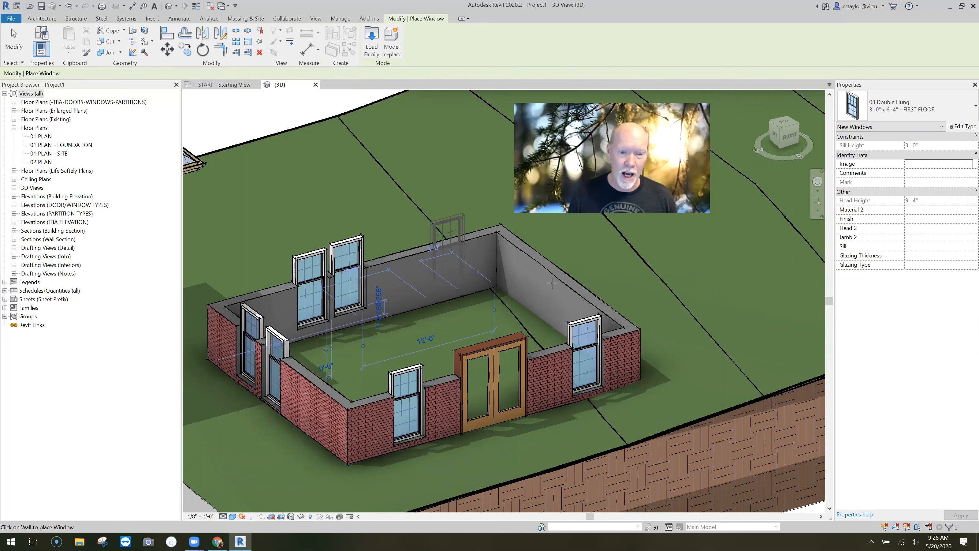
key("Escape")
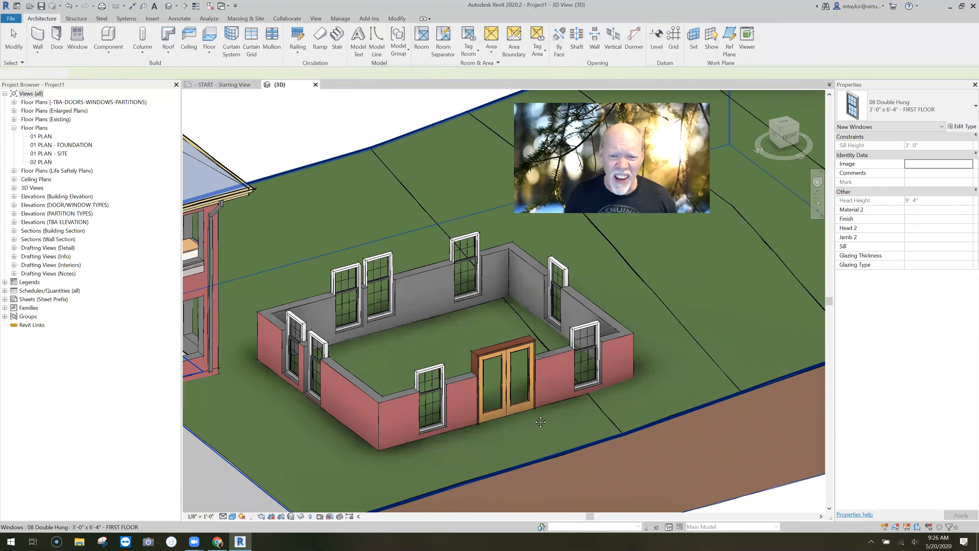
middle_click_drag(541, 422, 520, 431)
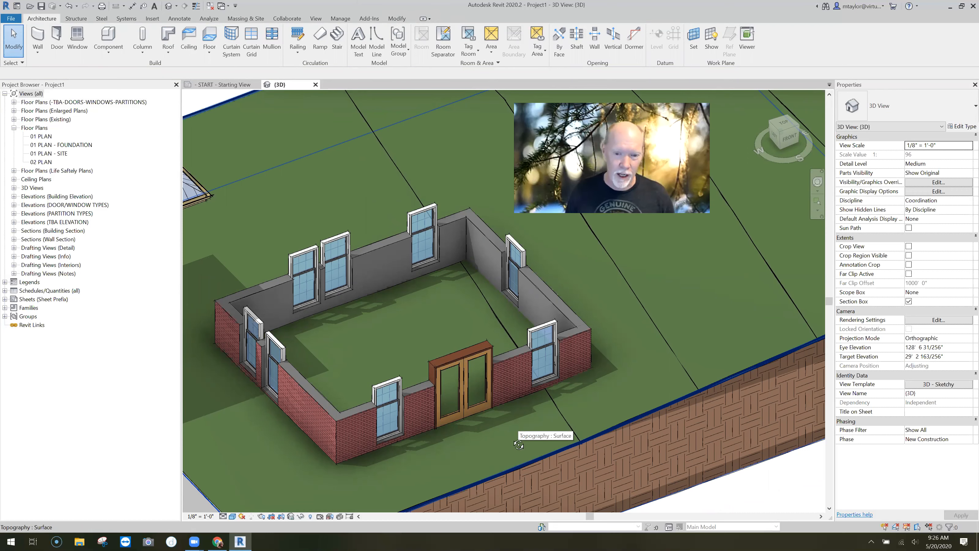
middle_click_drag(544, 412, 535, 404, "shift")
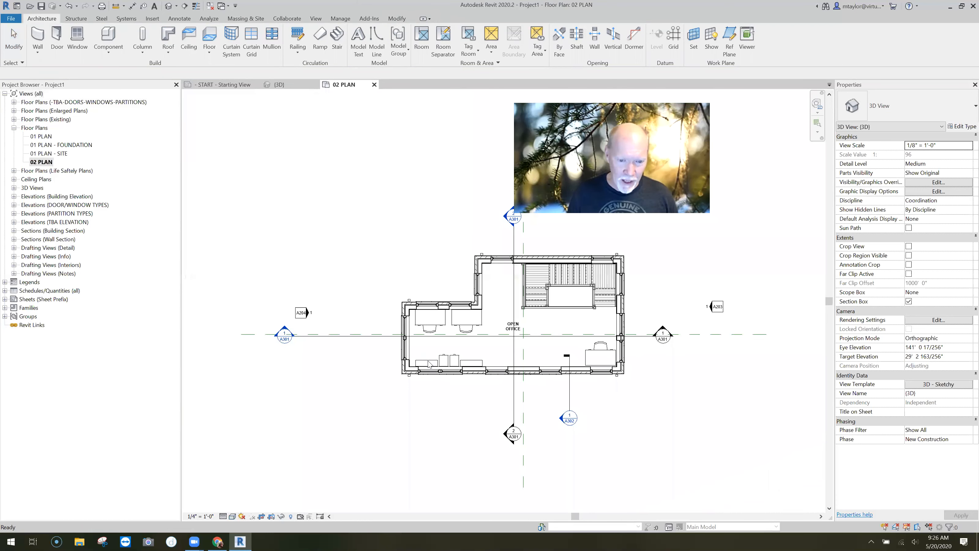
- In the 02 PLAN floor plan, delete the two shelving units along the open office's front wall
left_click(432, 362)
scroll(432, 362, "up", 3)
left_click(432, 363)
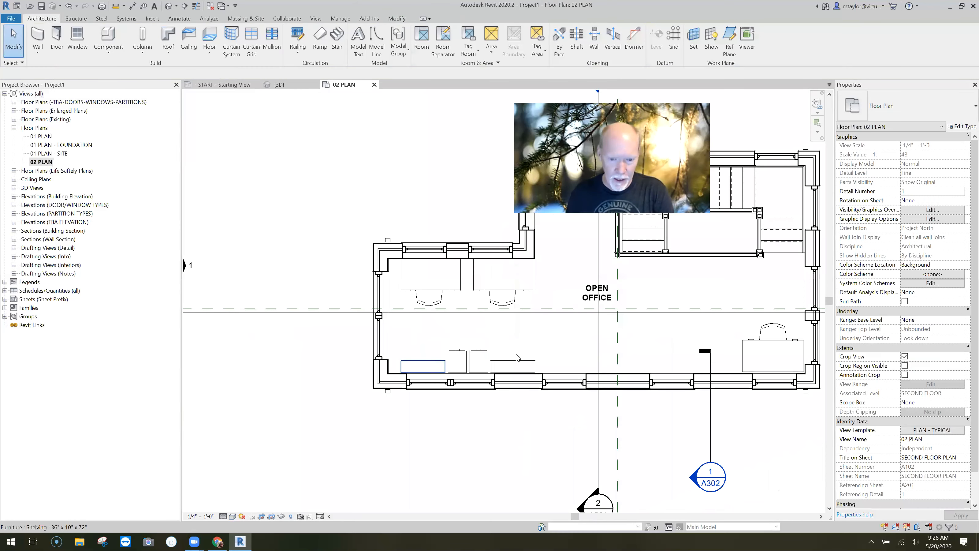
key("Delete")
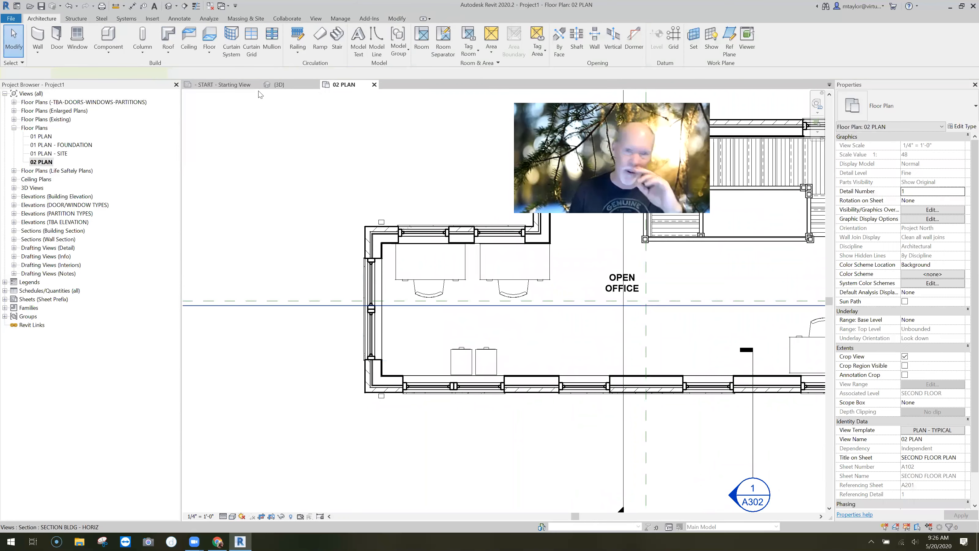
- Return to the 3D view and delete the 4'W x 3'H x 1'D type of the Shelving furniture family, including its instances
left_click(274, 85)
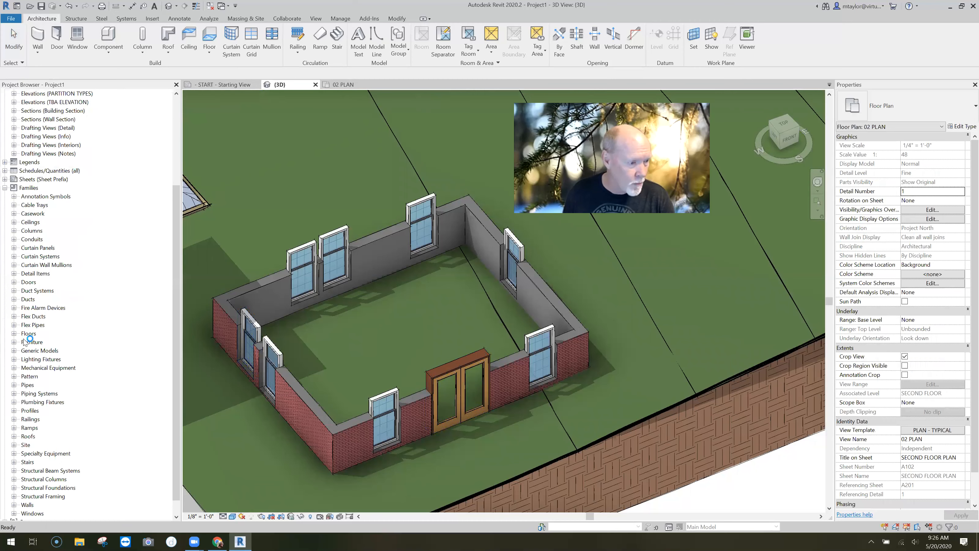
left_click(15, 342)
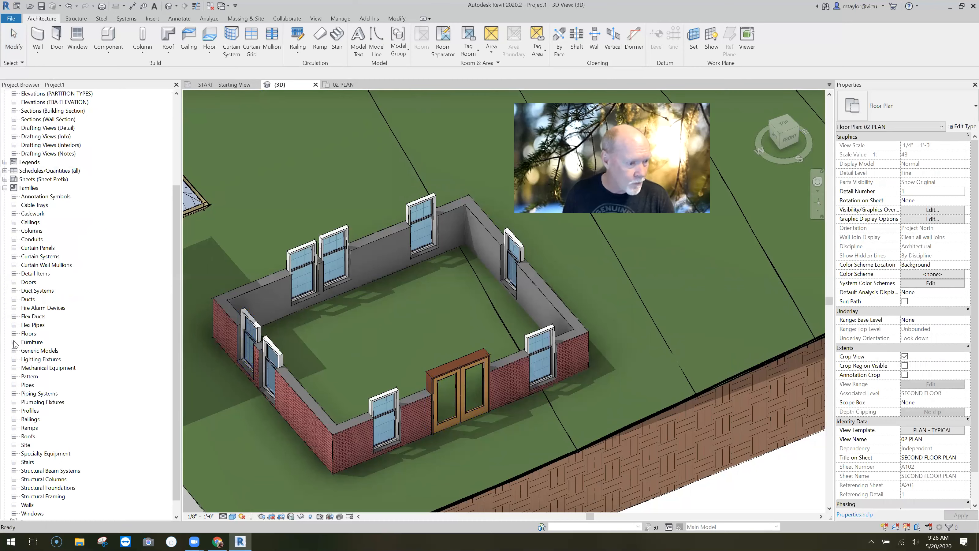
left_click(23, 427)
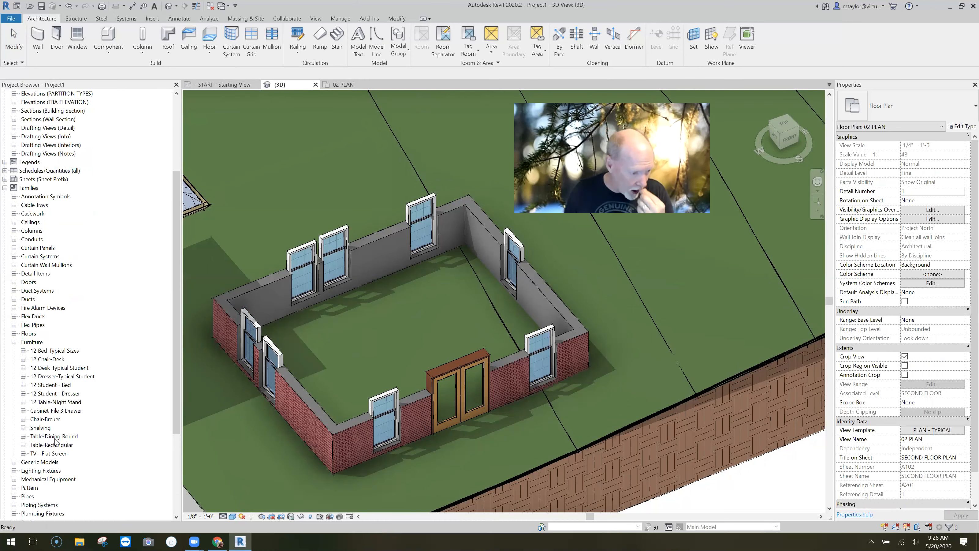
left_click(57, 436)
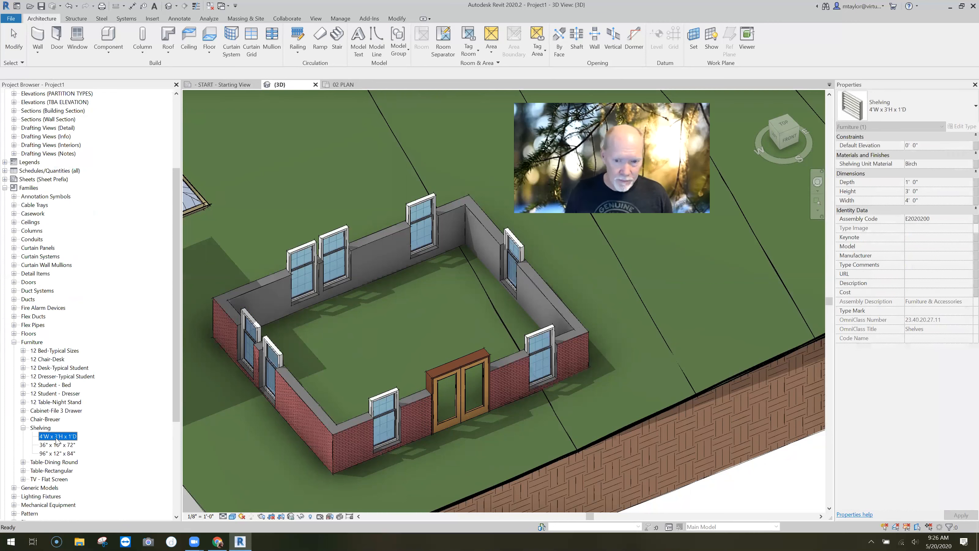
key("Delete")
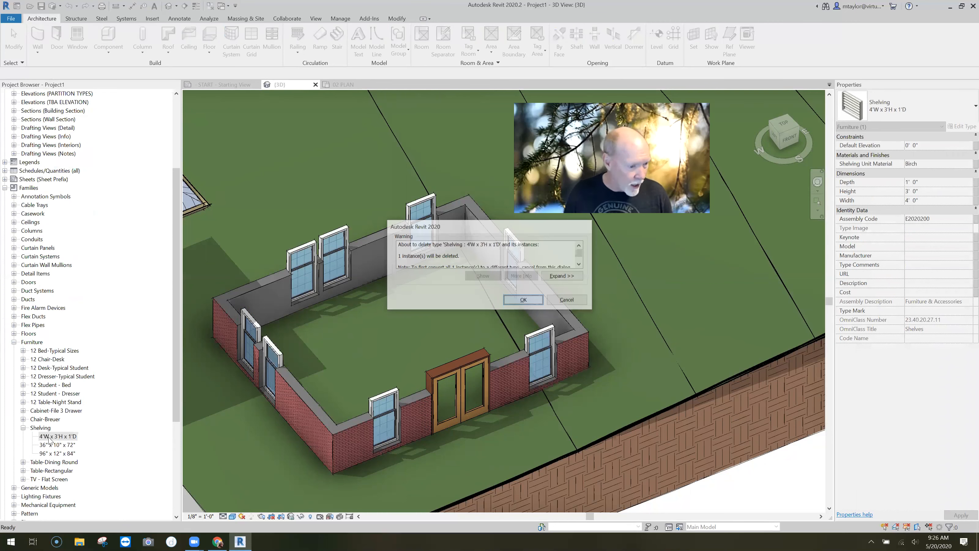
key("Return")
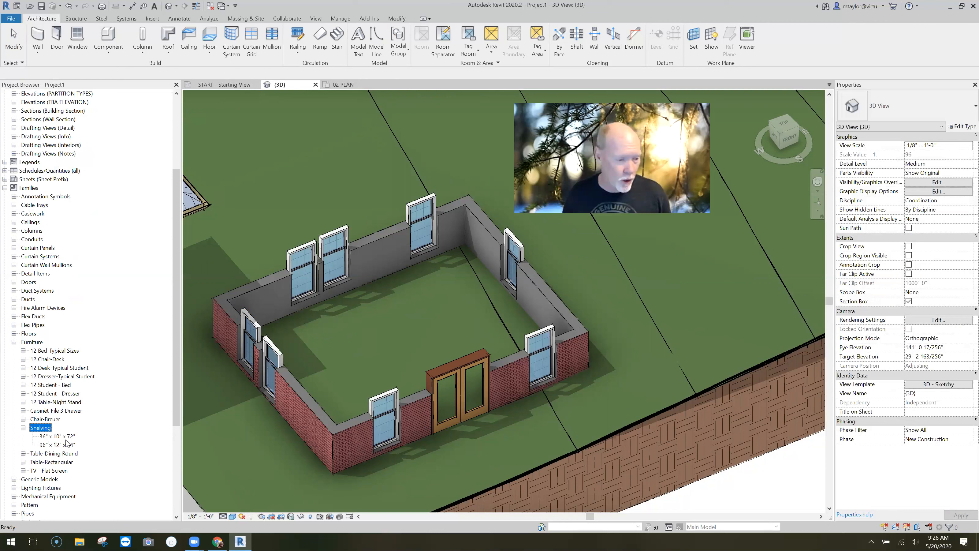
- Rename the Shelving family's 36" x 10" x 72" type as SMALL
left_click(63, 437)
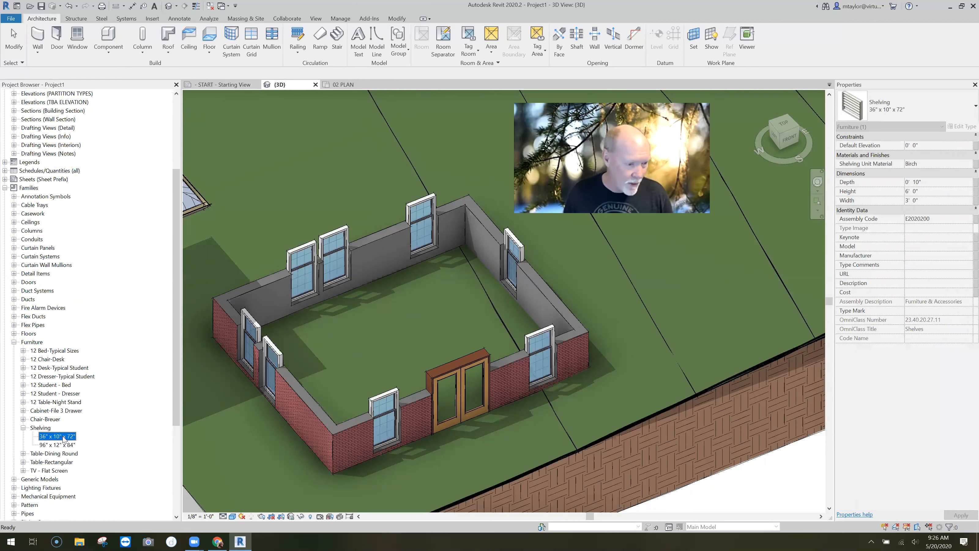
right_click(63, 439)
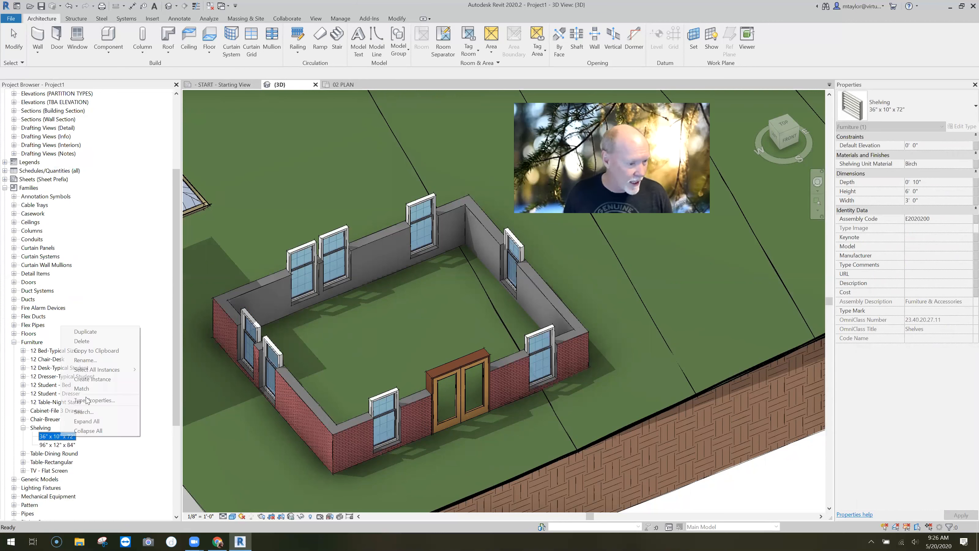
left_click(93, 361)
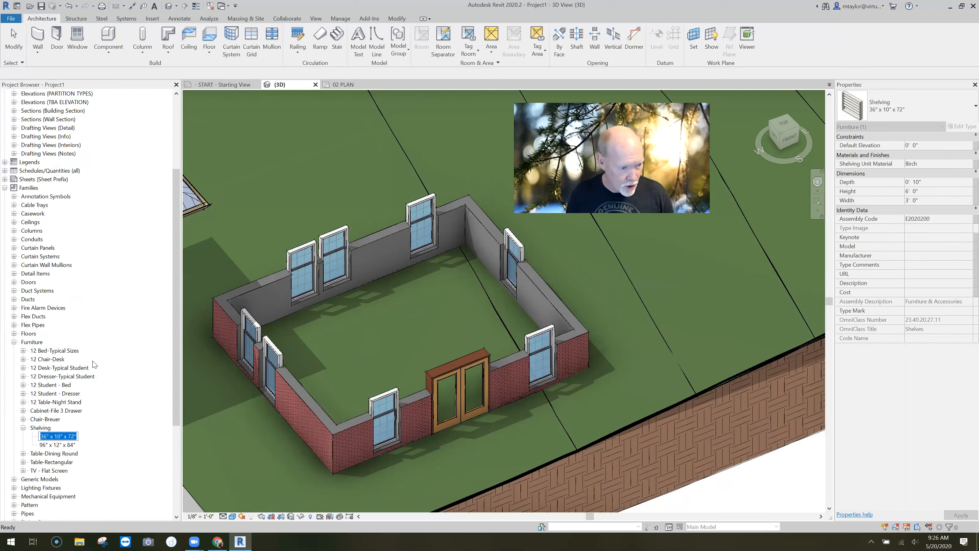
type("sma")
key("BackSpace")
key("BackSpace")
key("BackSpace")
type("SMALL")
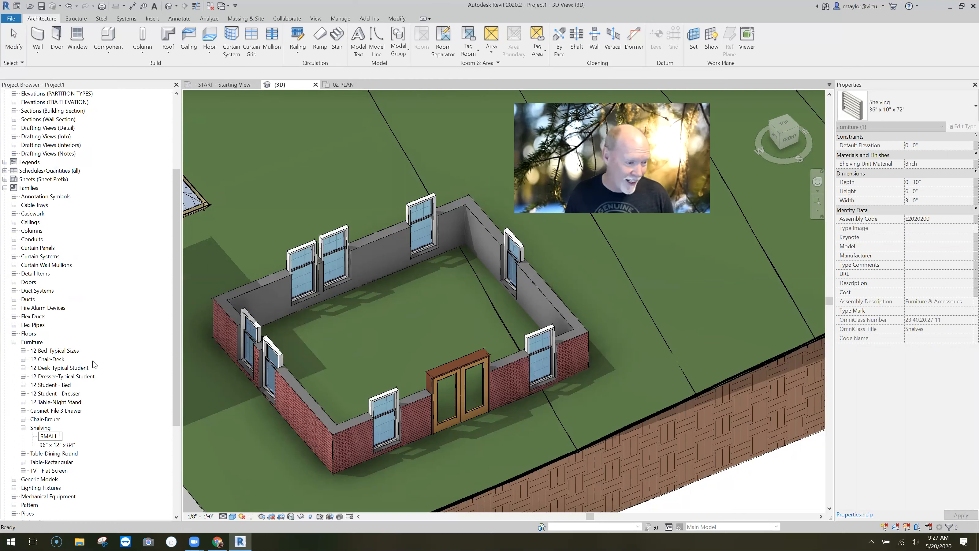
key("Return")
- Rename the Shelving family's 96" x 12" x 84" type as LARGE
right_click(61, 436)
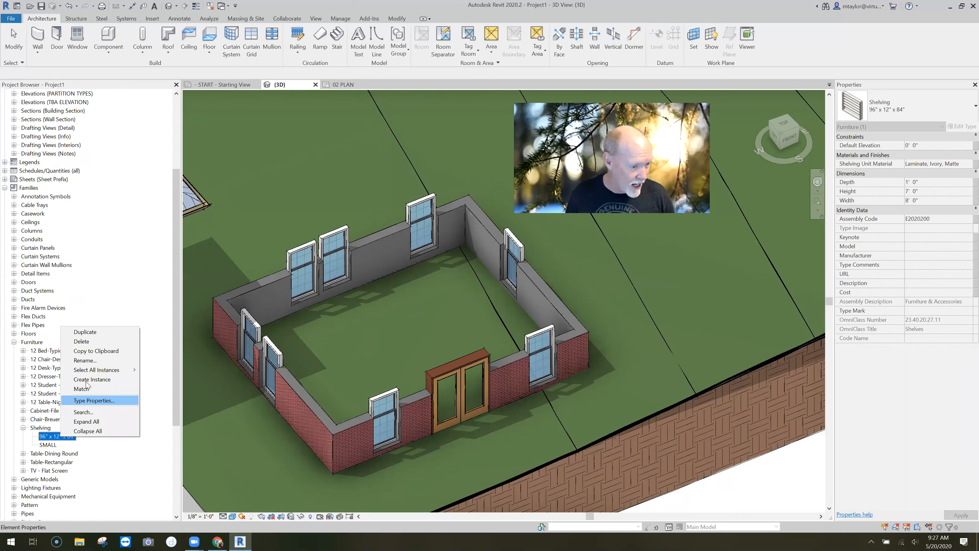
left_click(87, 363)
type("LAR")
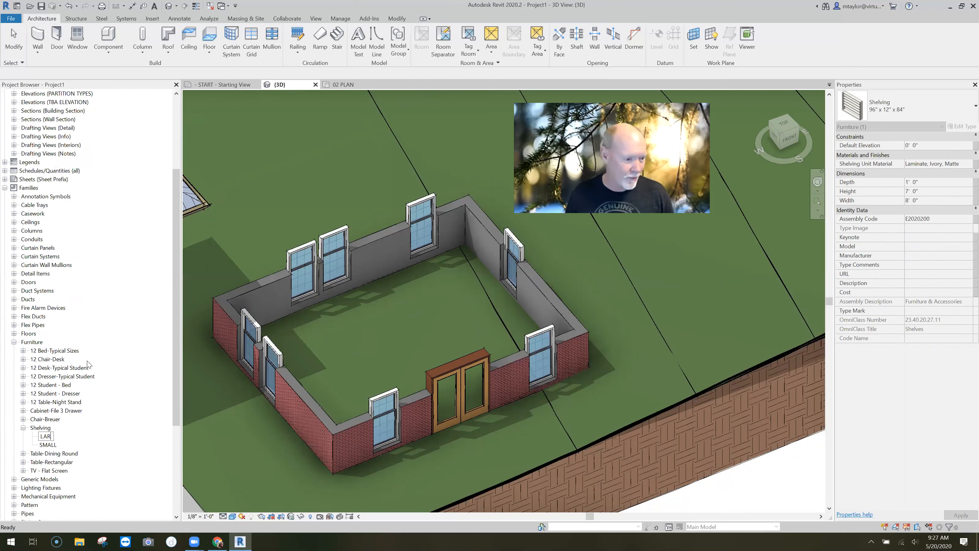
type("GE")
key("Return")
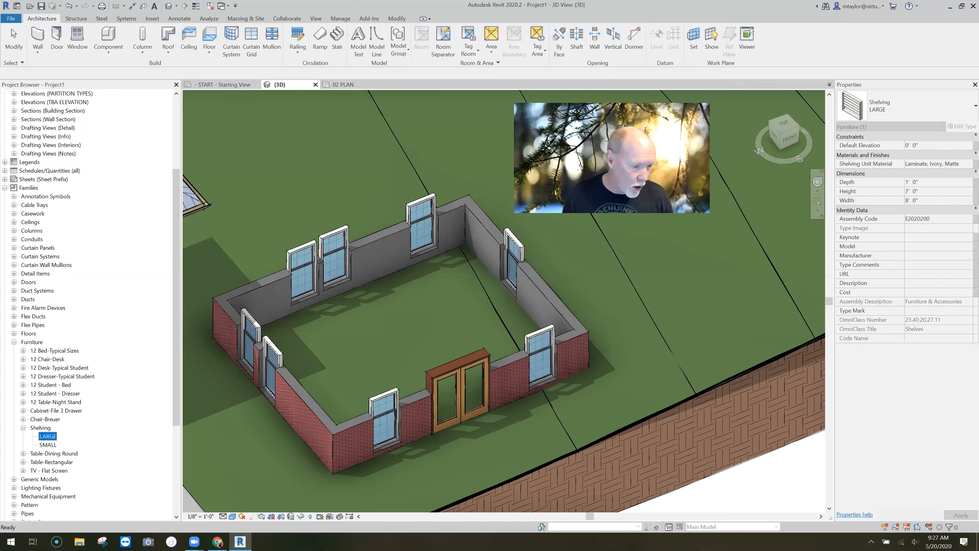
- Place four SMALL shelving units inside the room, two along the rear wall and two rotated along the house-side wall
left_click(47, 445)
left_click_drag(304, 339, 289, 345)
left_click(303, 335)
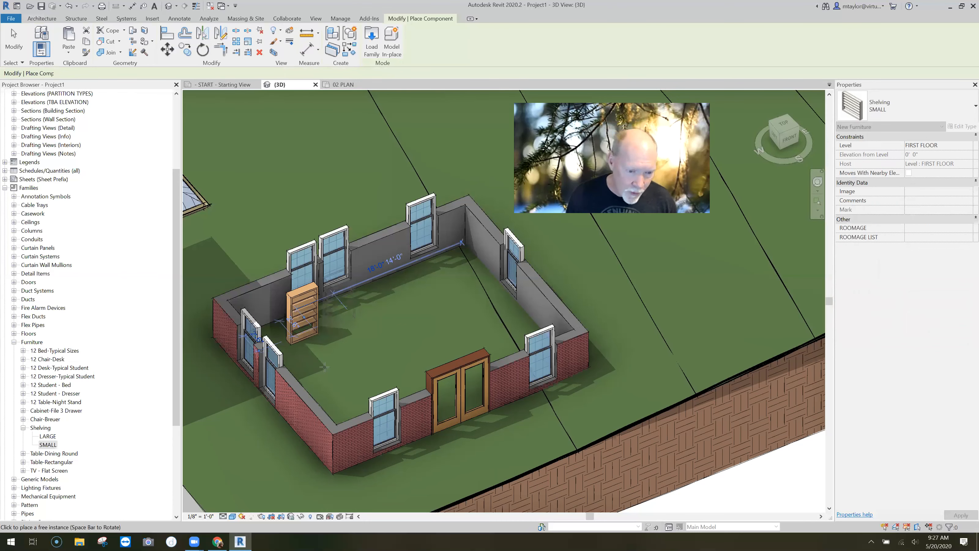
left_click(325, 368)
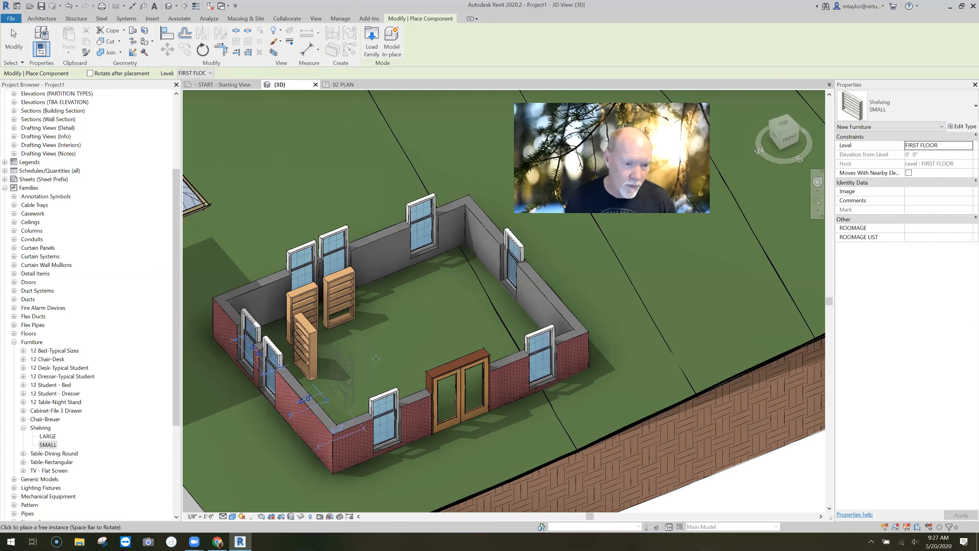
scroll(375, 359, "up", 4)
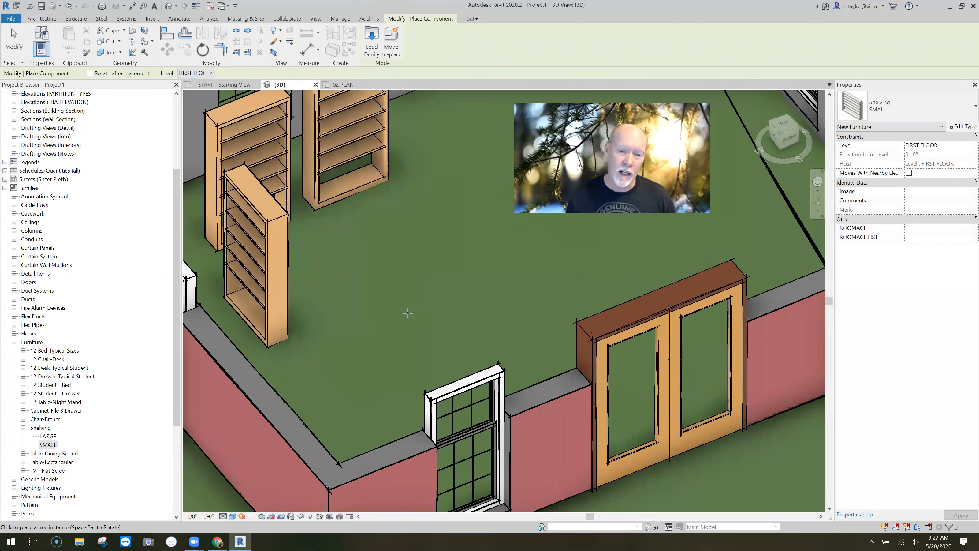
scroll(407, 312, "down", 5)
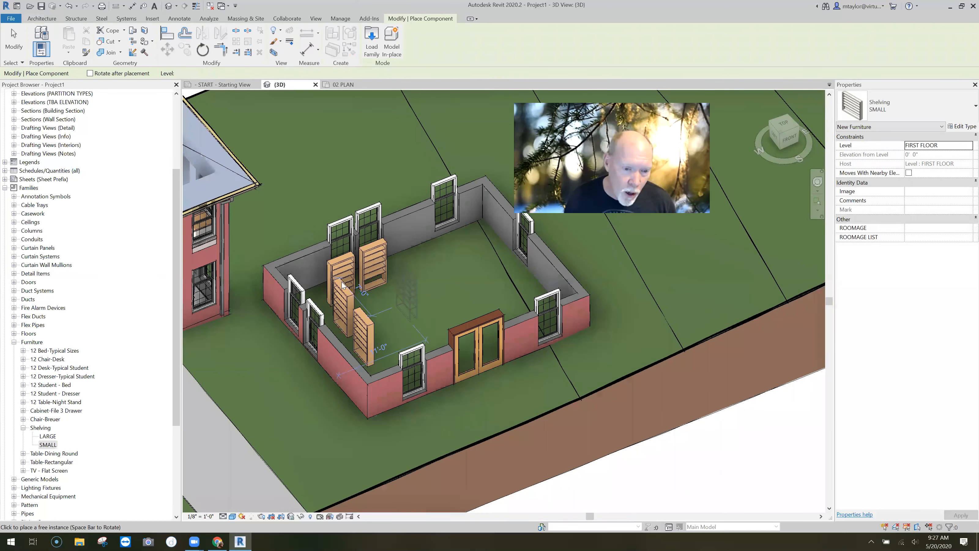
key("Escape")
key("Escape")
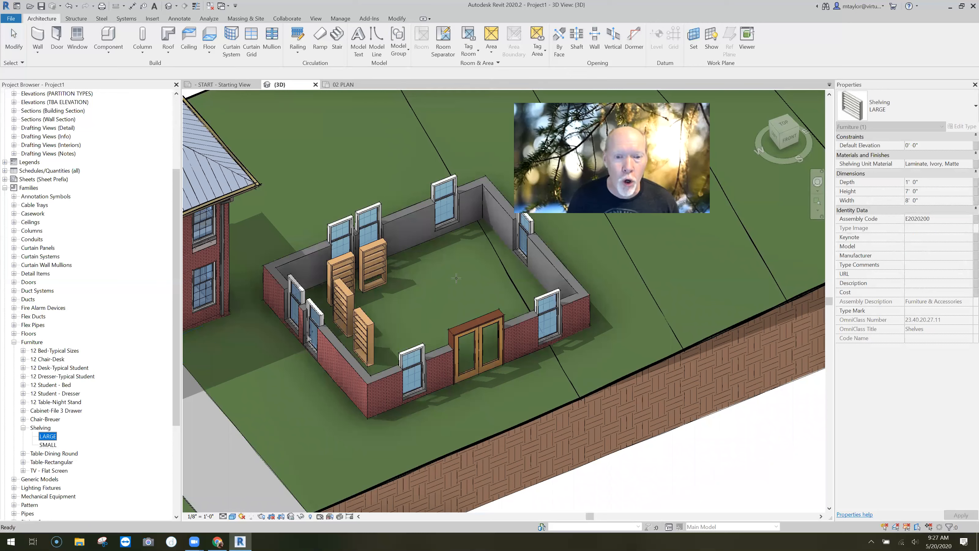
- Place two LARGE shelving units in the room, one along the rear wall and one rotated along the far wall
left_click_drag(308, 338, 456, 278)
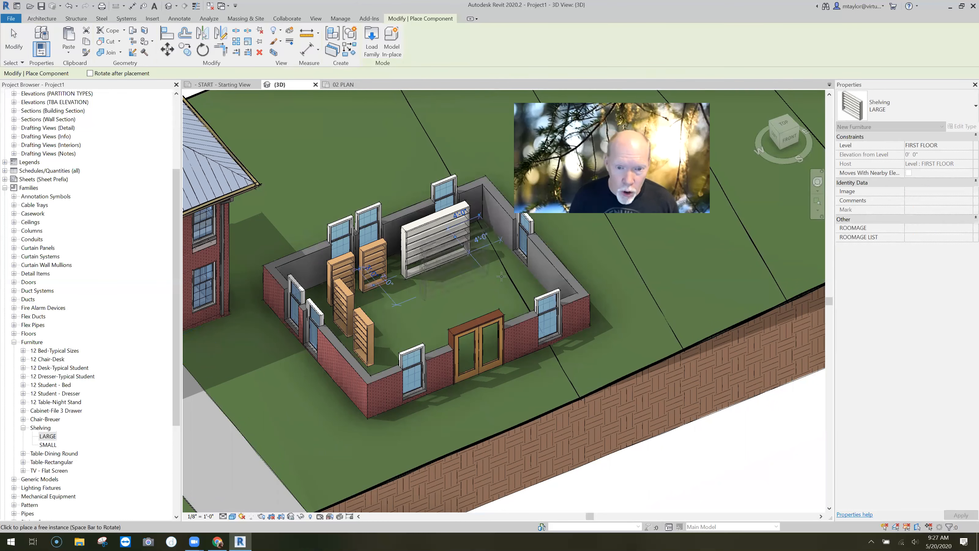
middle_click_drag(449, 301, 399, 328)
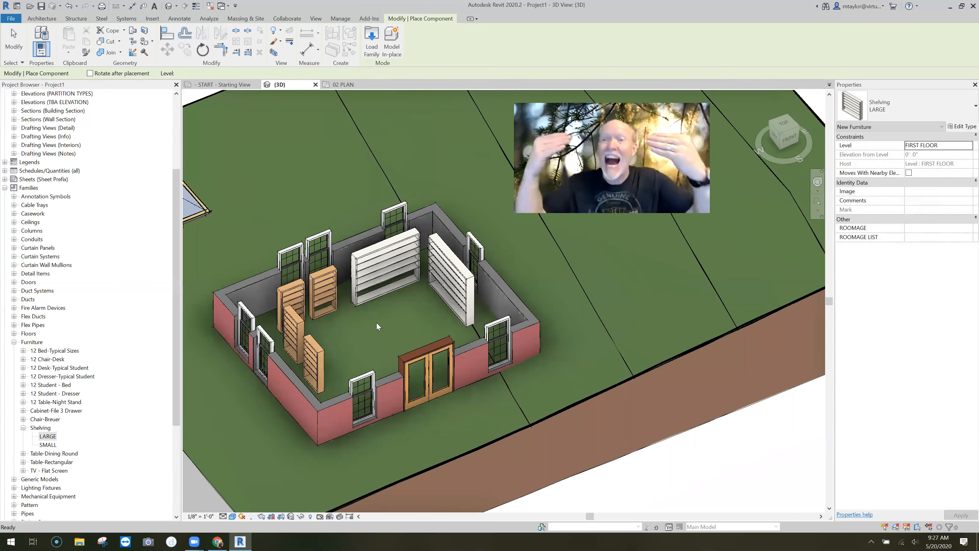
key("Escape")
key("Escape")
scroll(378, 325, "up", 2)
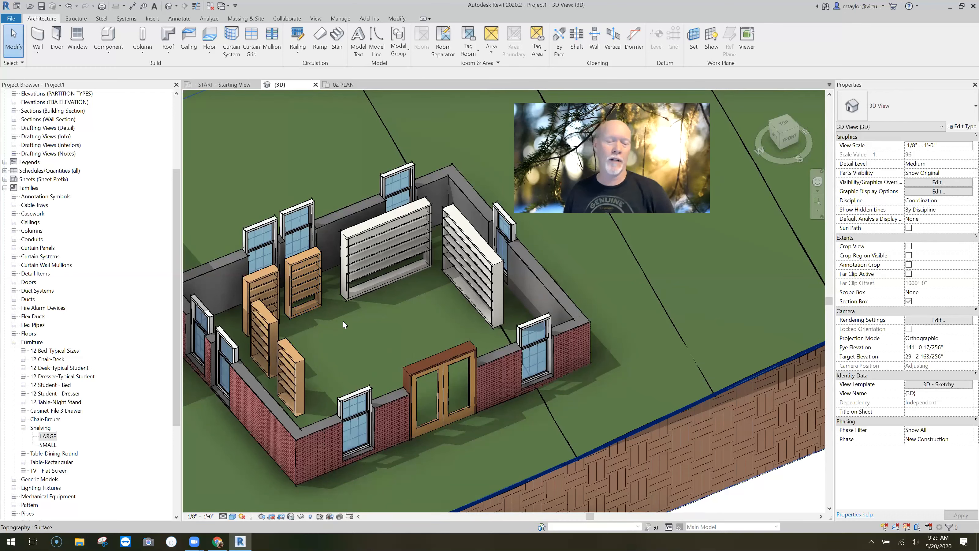
- Open the Shelving family in the family editor, inspect its 3D geometry, and close it without saving changes
left_click(347, 318)
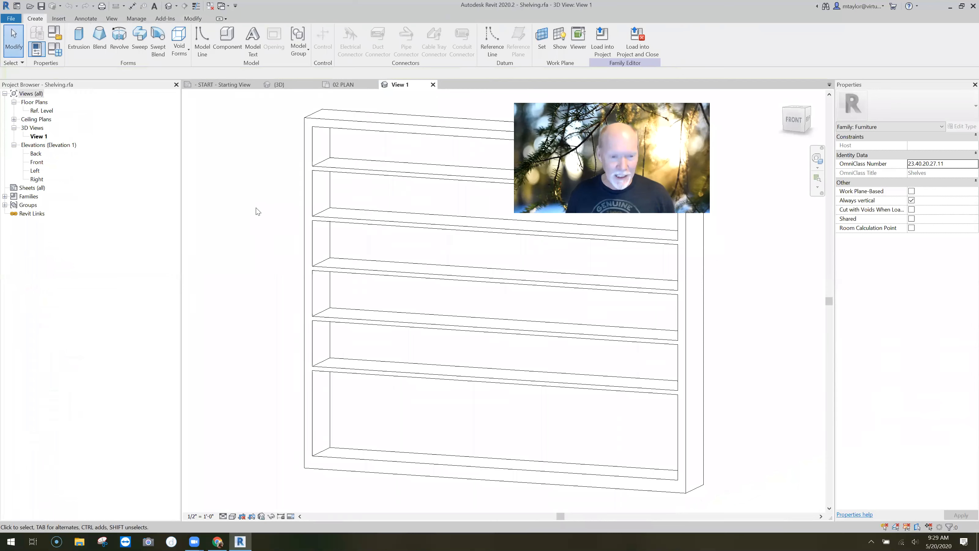
scroll(262, 214, "down", 2)
middle_click_drag(284, 251, 341, 276, "shift")
scroll(353, 246, "down", 2)
middle_click_drag(392, 349, 399, 353, "shift")
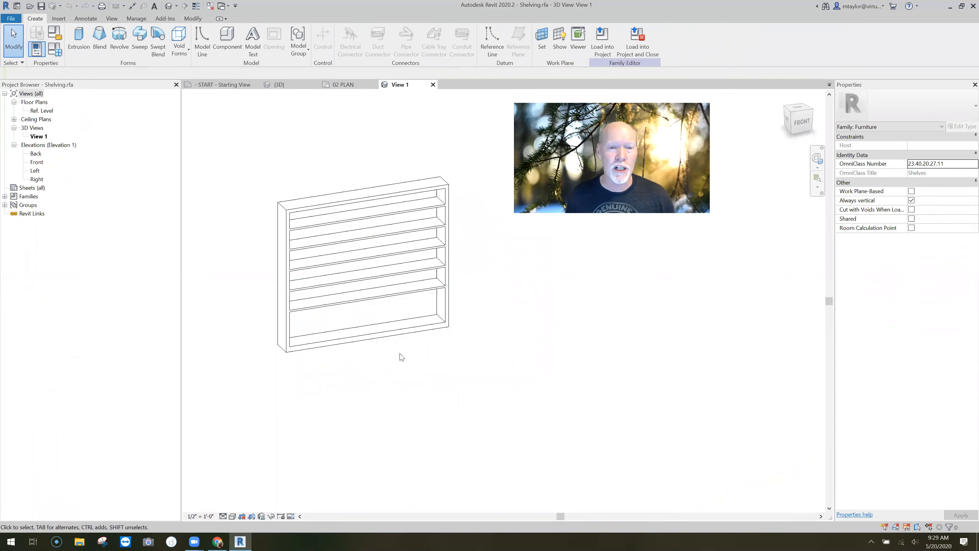
left_click(11, 18)
left_click(37, 225)
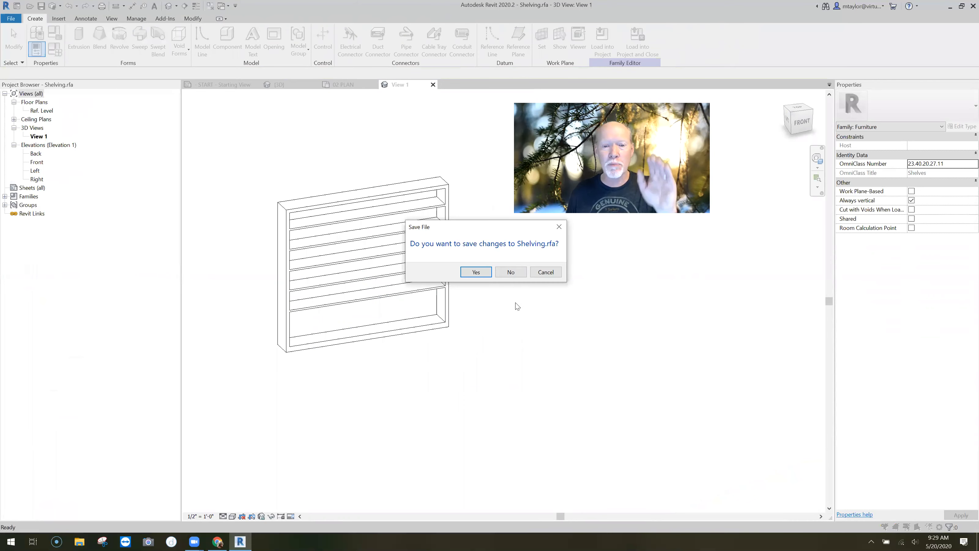
left_click(505, 272)
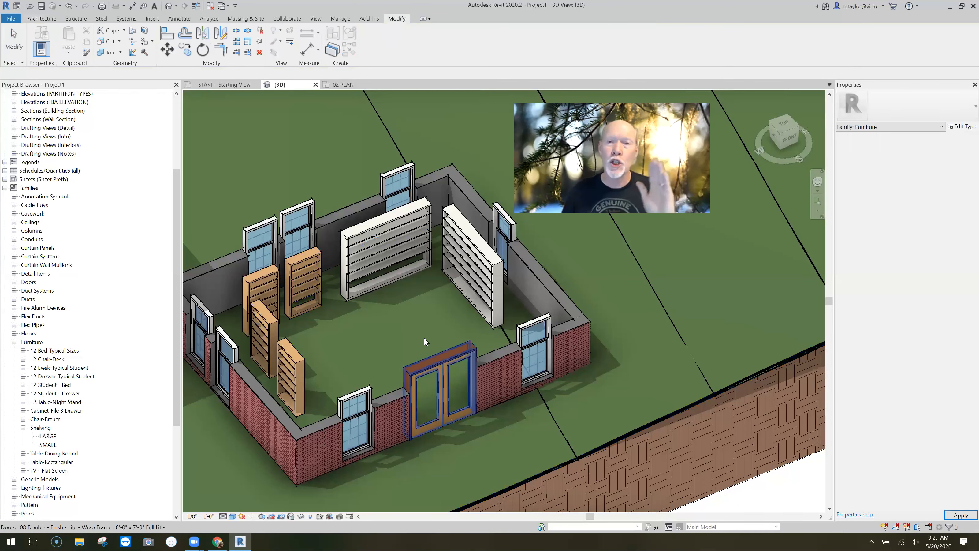
key("Escape")
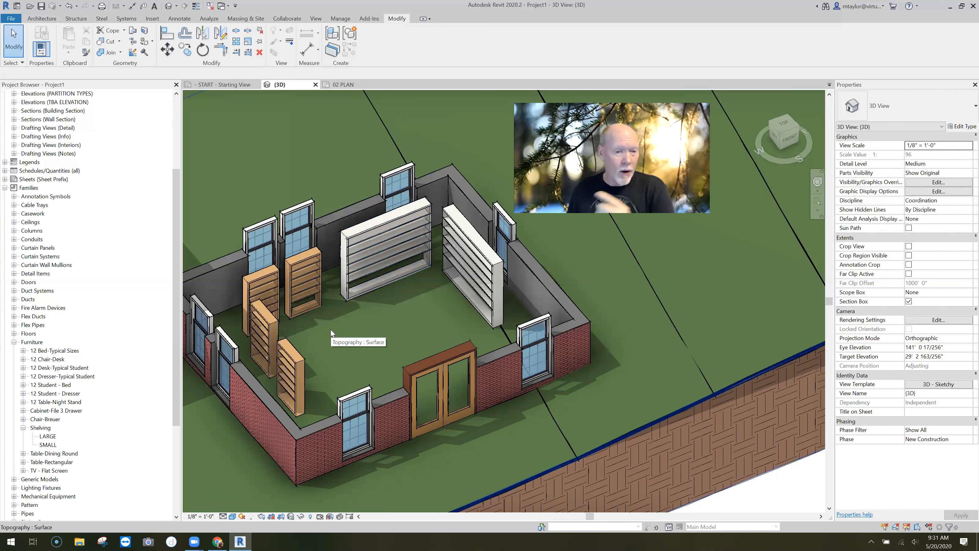
- Check the instance properties of the SMALL shelving unit by the rear windows and clear the selection
left_click(319, 291)
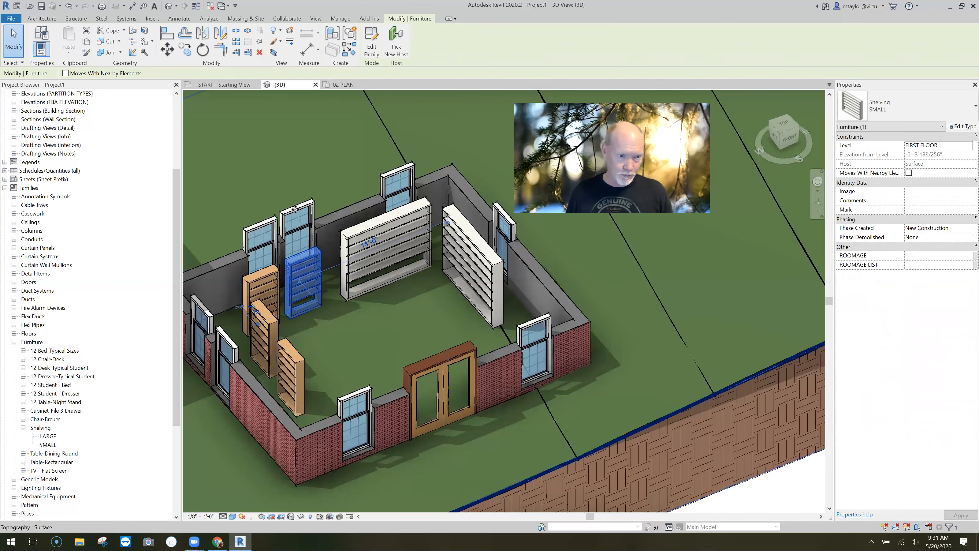
left_click(228, 169)
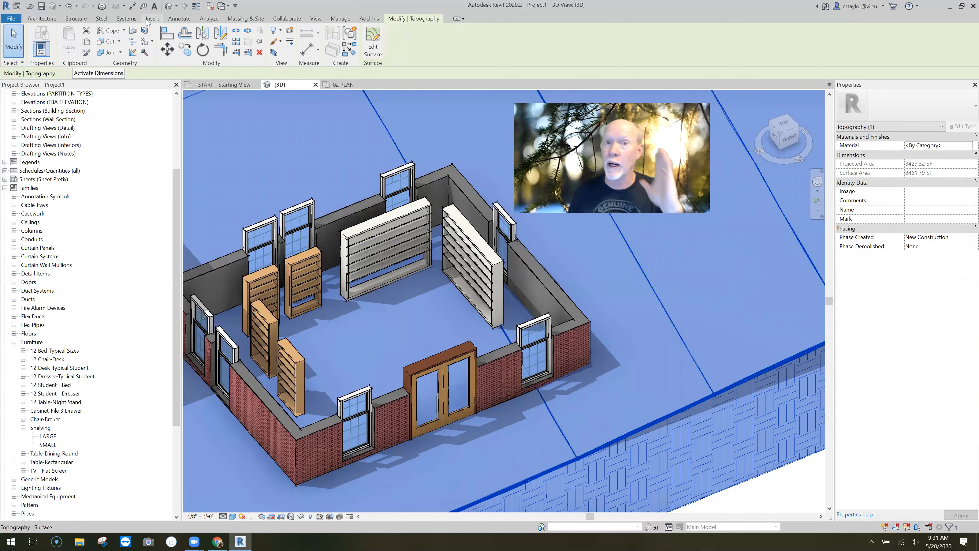
key("Escape")
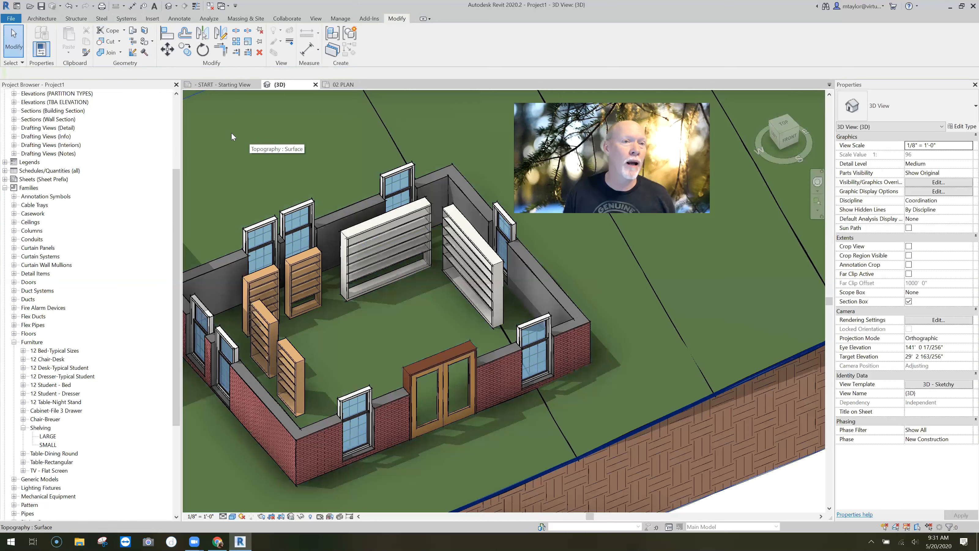
- Create a shared parameter file on the Desktop, prefixing the name SHARED PARAMETERS.txt with the owner's first name and GREAT
left_click(340, 19)
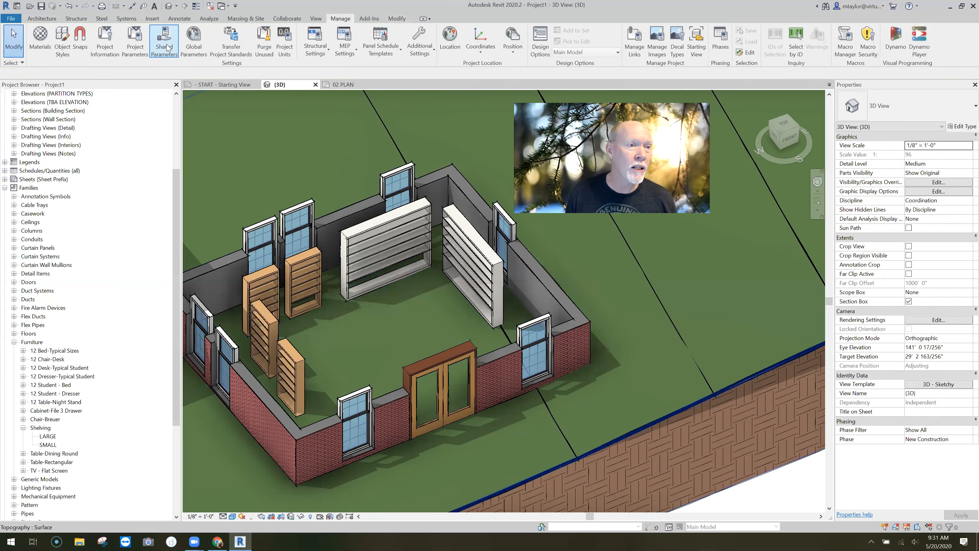
left_click(167, 43)
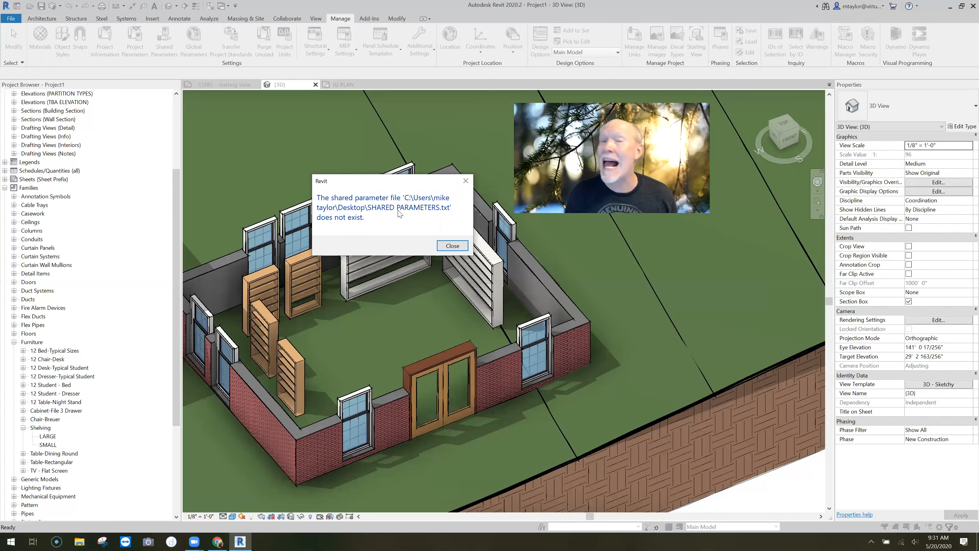
left_click(455, 246)
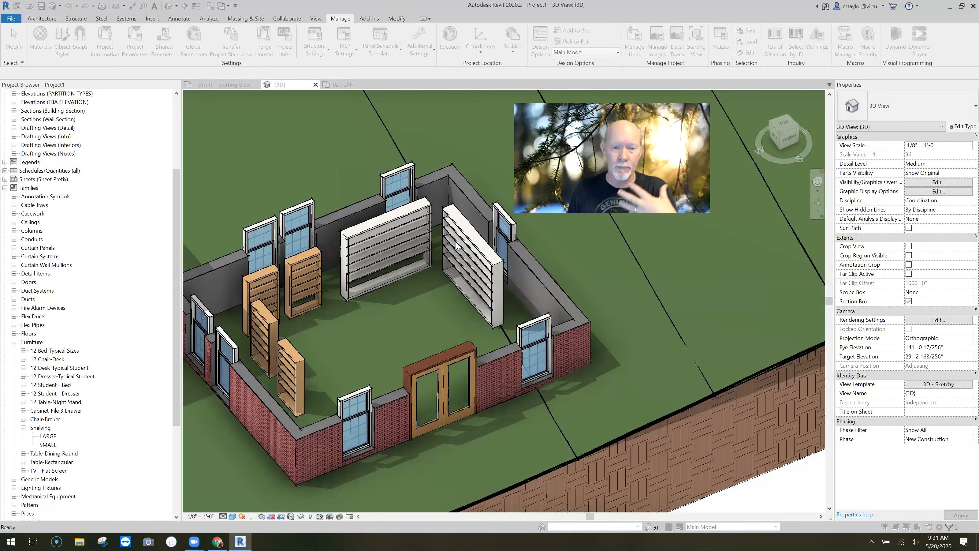
left_click_drag(464, 143, 359, 143)
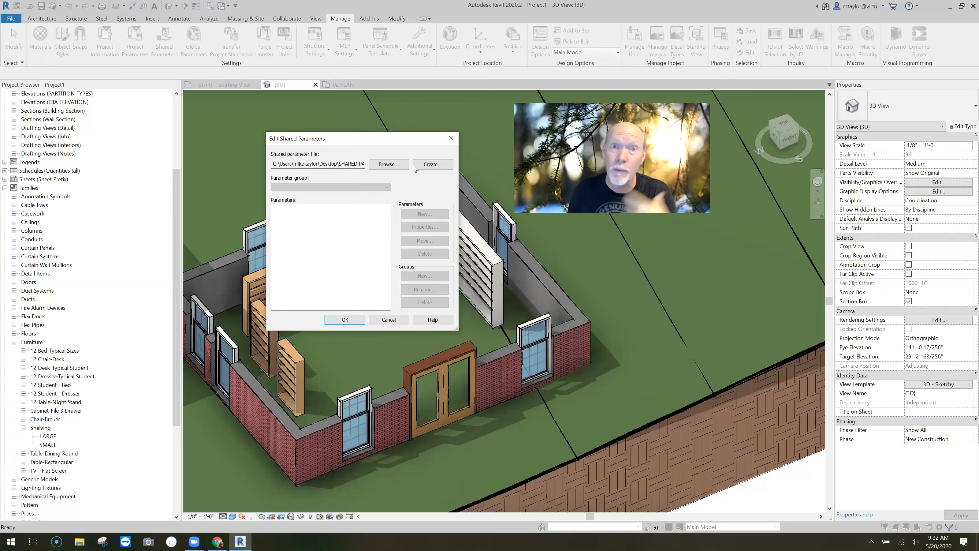
left_click(433, 165)
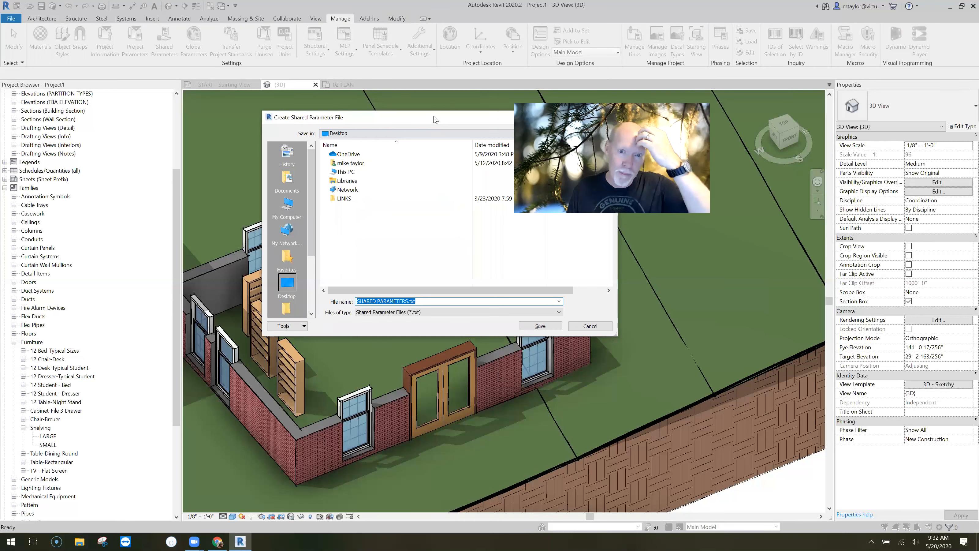
left_click_drag(435, 119, 331, 126)
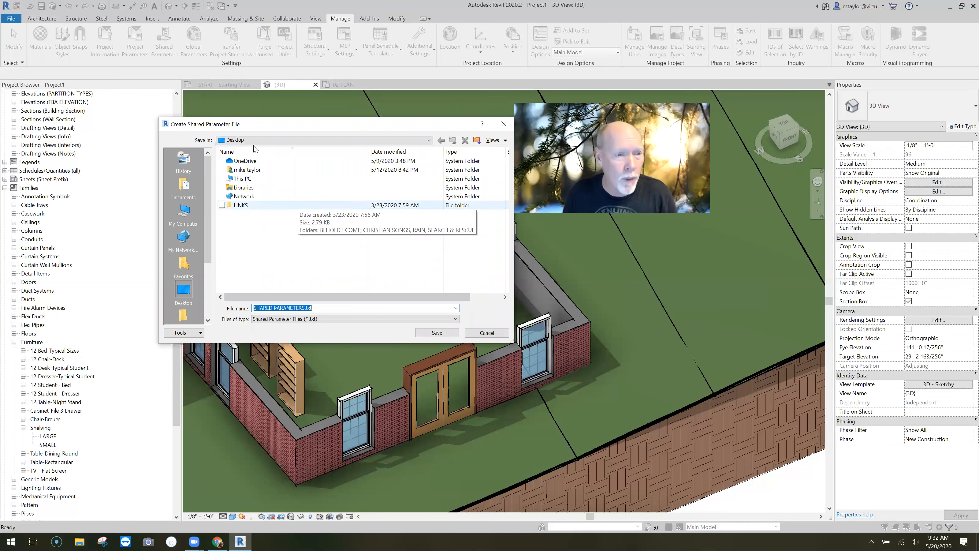
left_click_drag(330, 307, 223, 305)
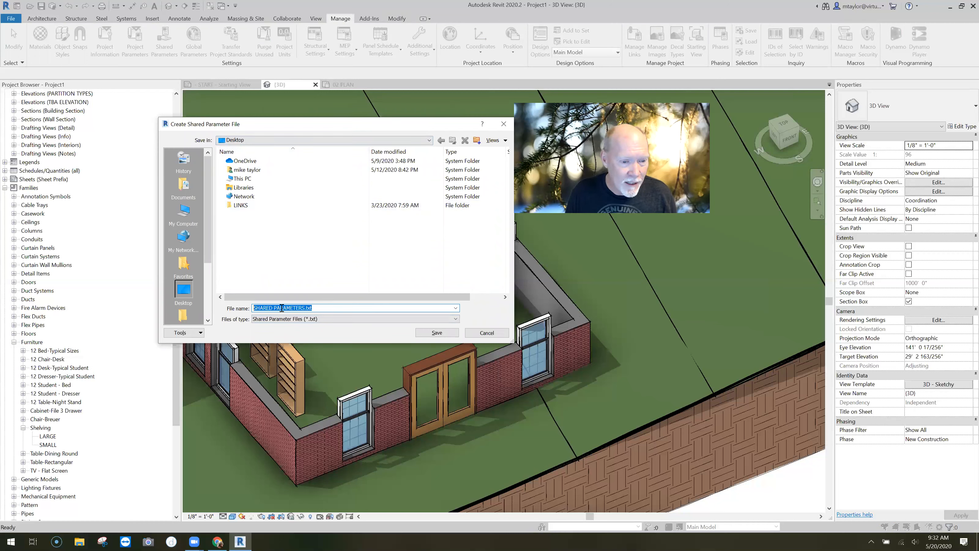
left_click(254, 308)
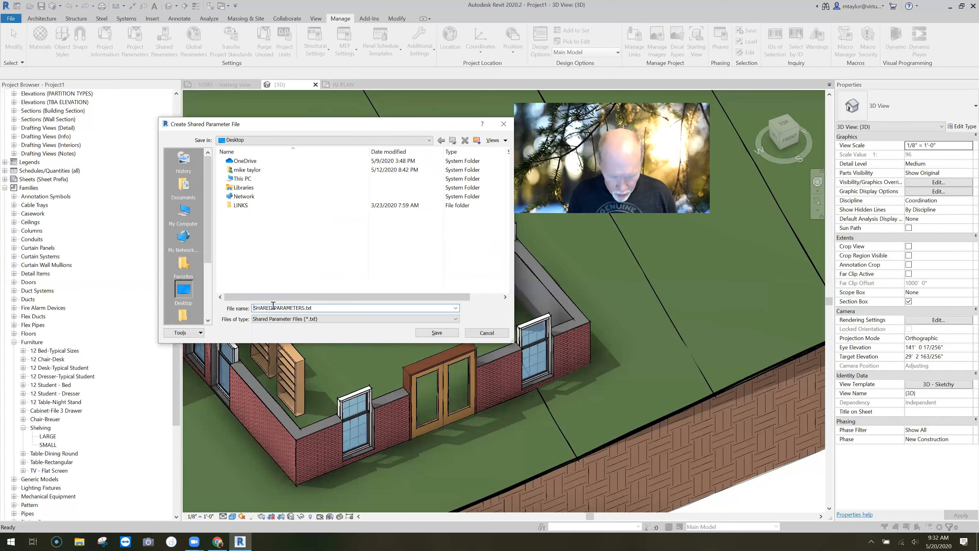
type("MIKES GREAT")
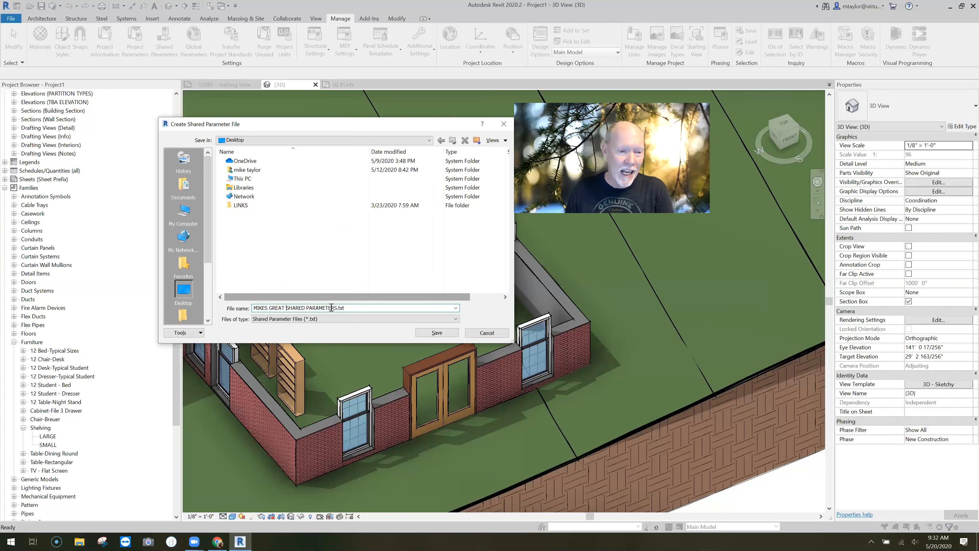
left_click(438, 333)
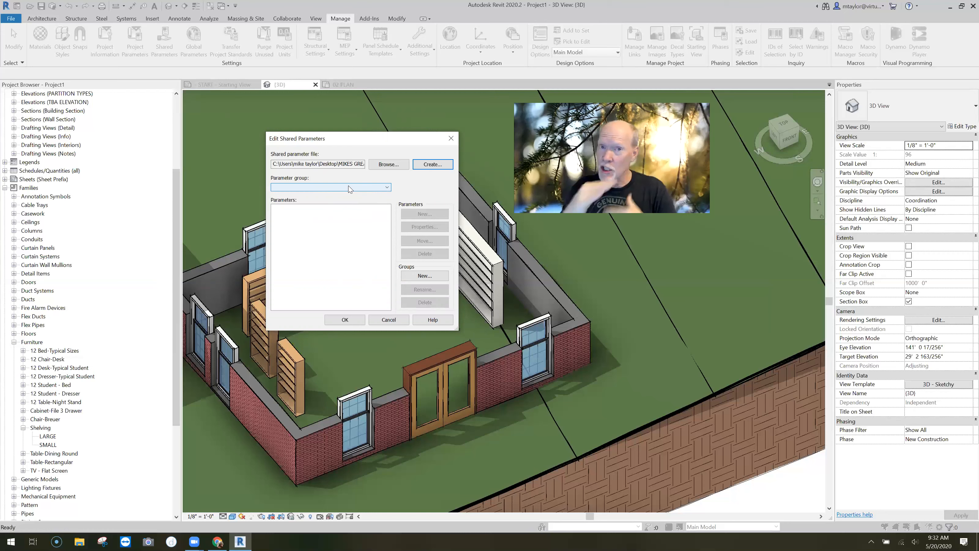
- Add a parameter group named FURNITURE ITEMS to the shared parameter file
left_click(427, 276)
type("FUN")
type("NITURE ITE")
type("MS")
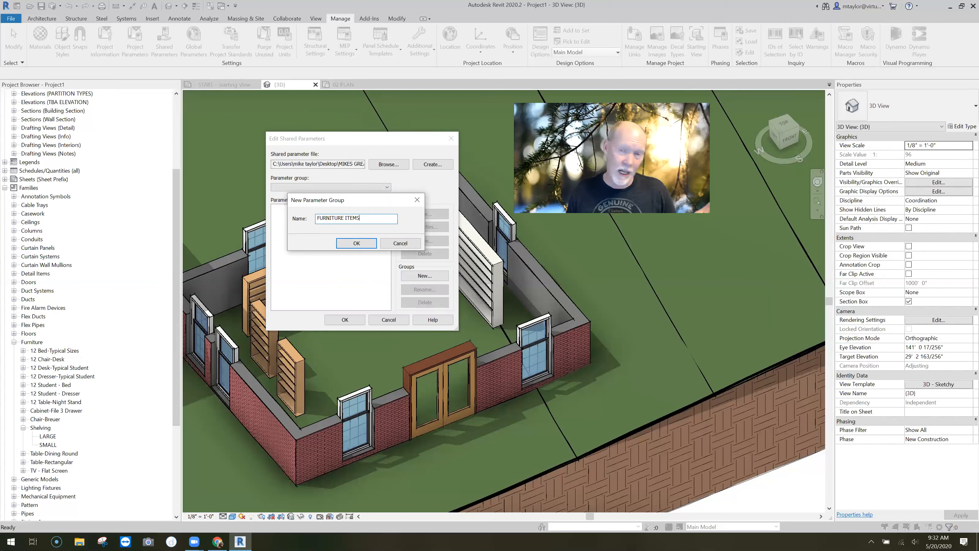
left_click(358, 244)
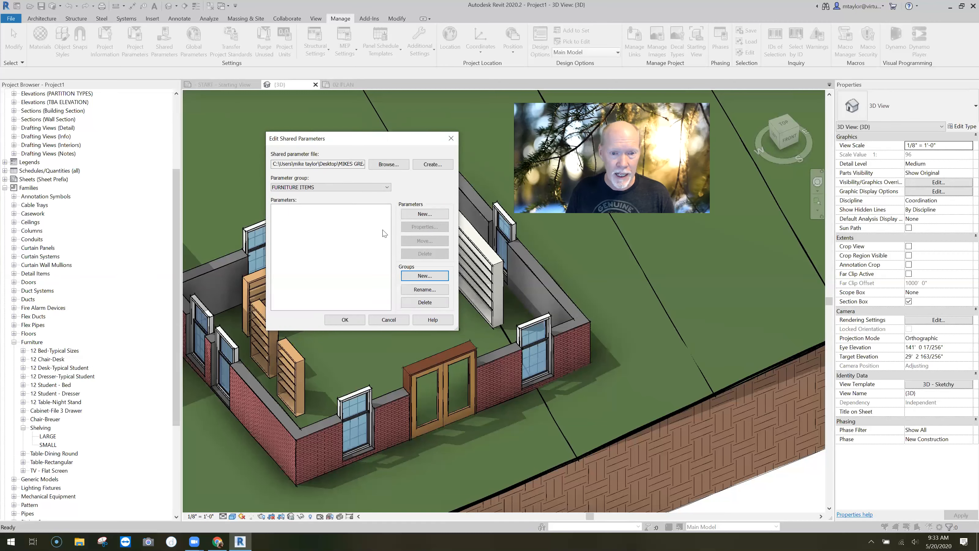
- Add an Integer shared parameter named MAX # OF BOOKS to the FURNITURE ITEMS group
left_click(421, 215)
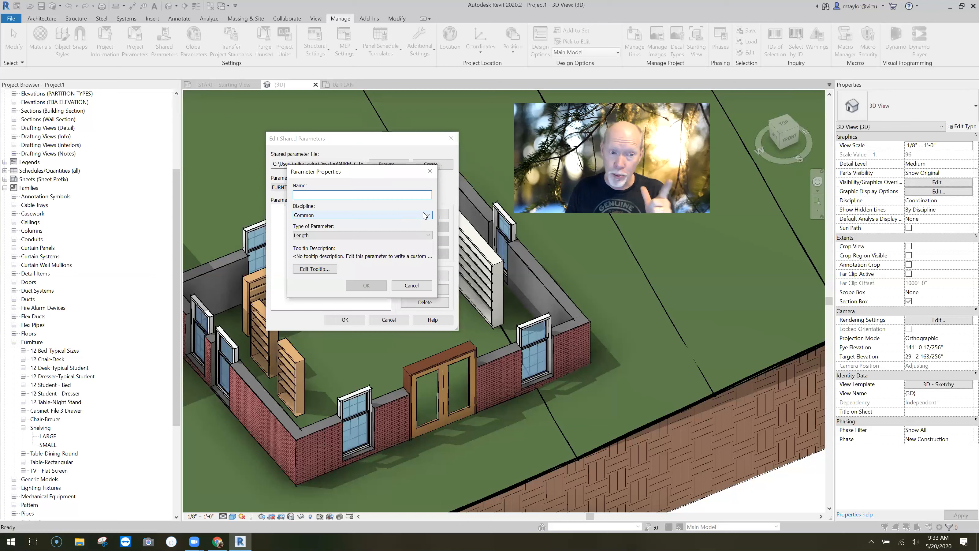
type("MAX")
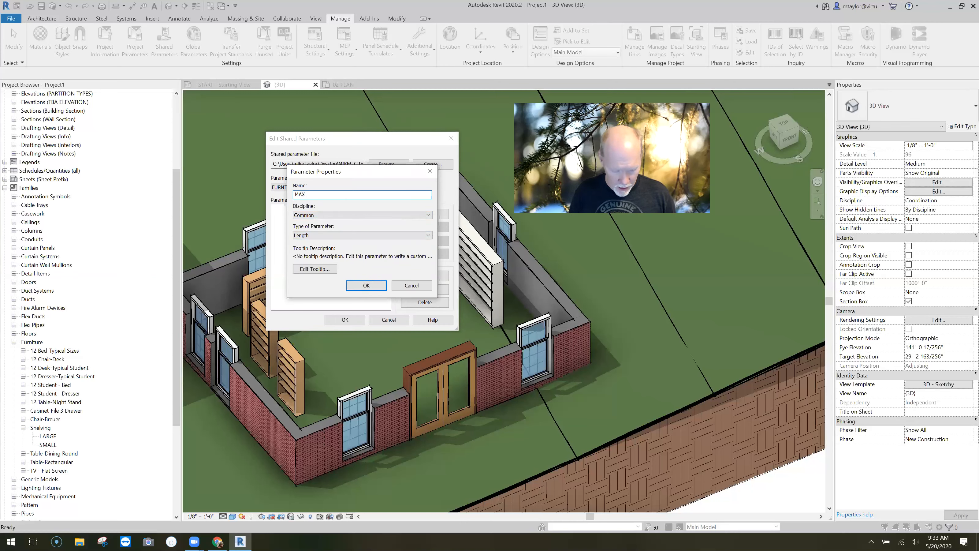
type(" # OF BOOKS")
left_click(349, 235)
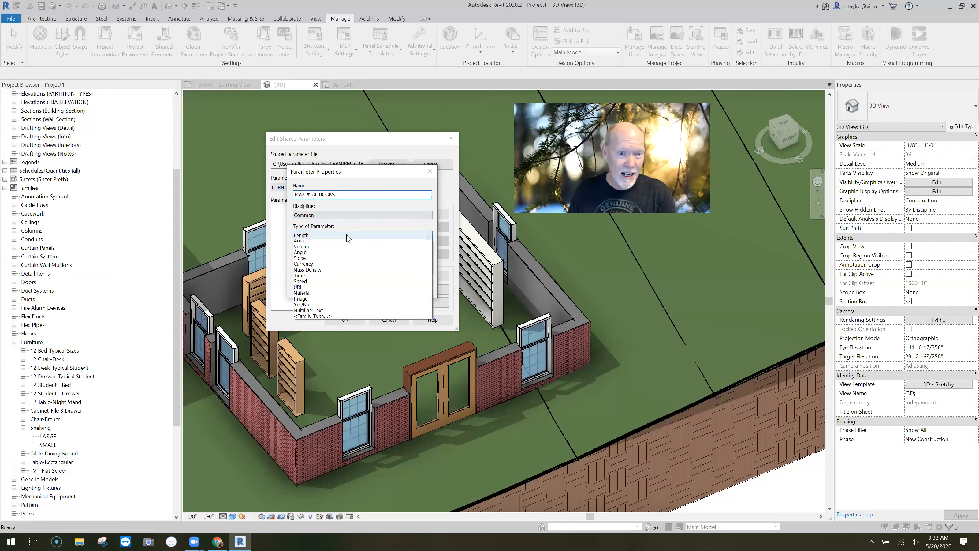
left_click(342, 246)
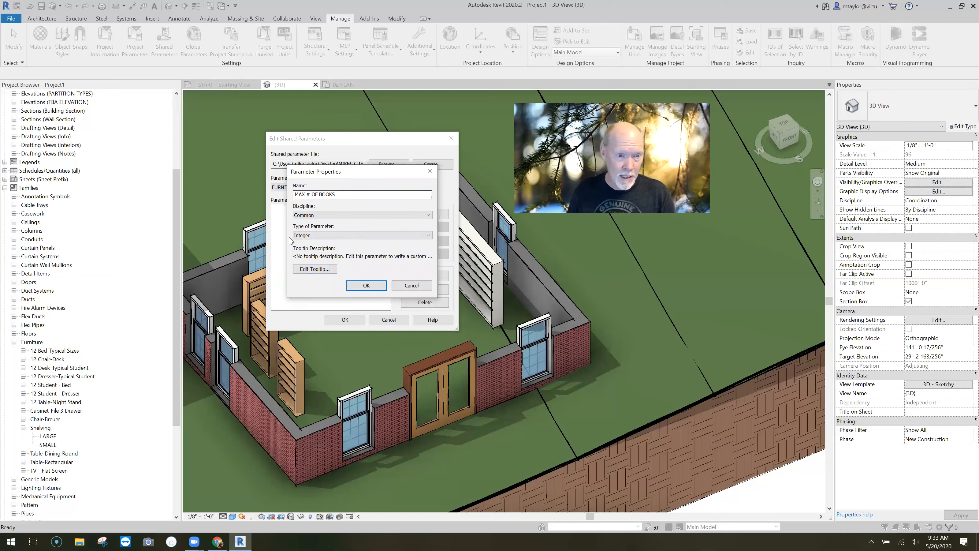
left_click(371, 286)
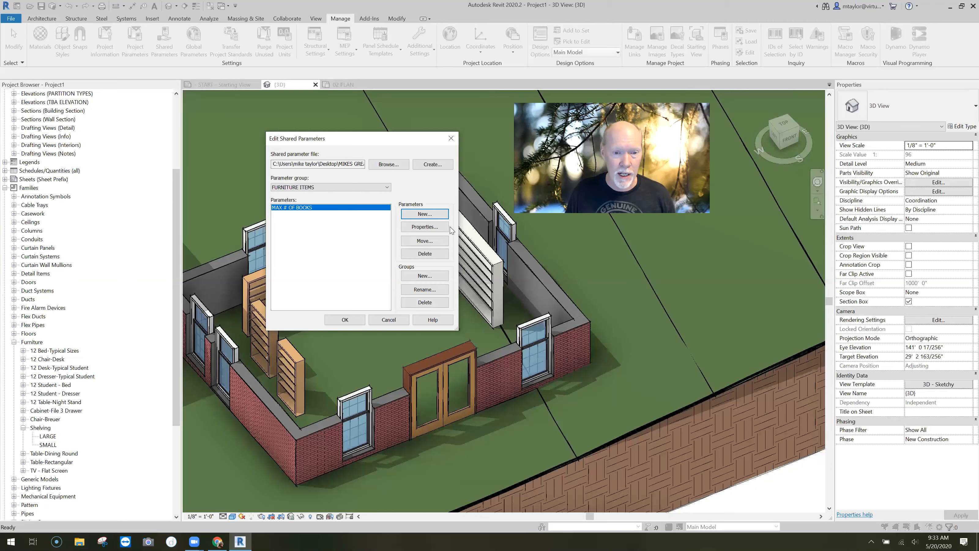
- Add an Integer shared parameter named MIN # OF BOOKS to the same group and accept the shared parameter edits
left_click(429, 214)
type("MIN")
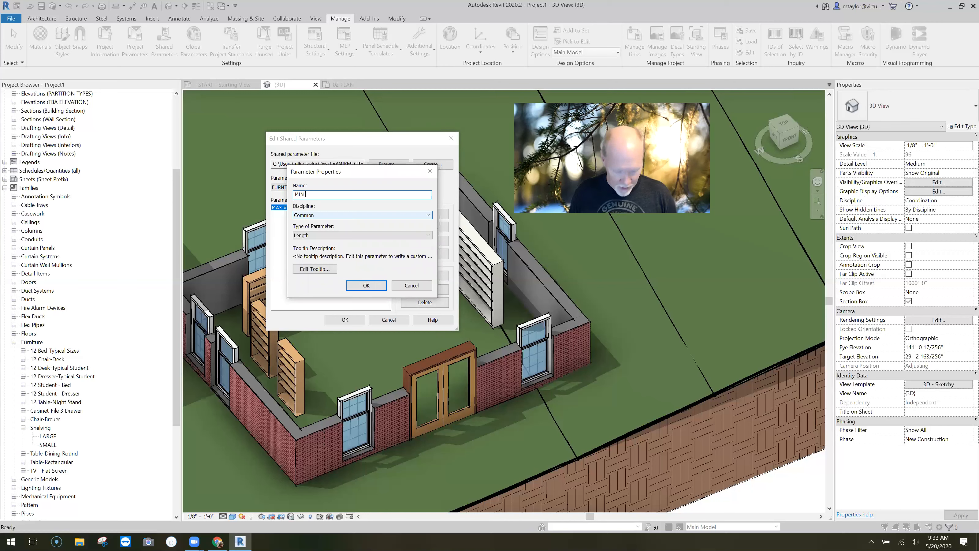
type(" # OF BOOKS")
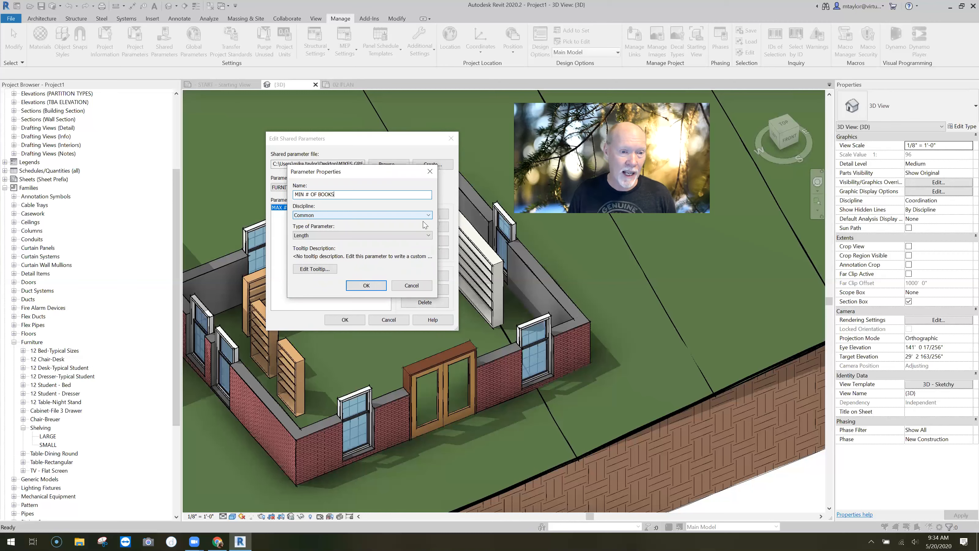
left_click(355, 235)
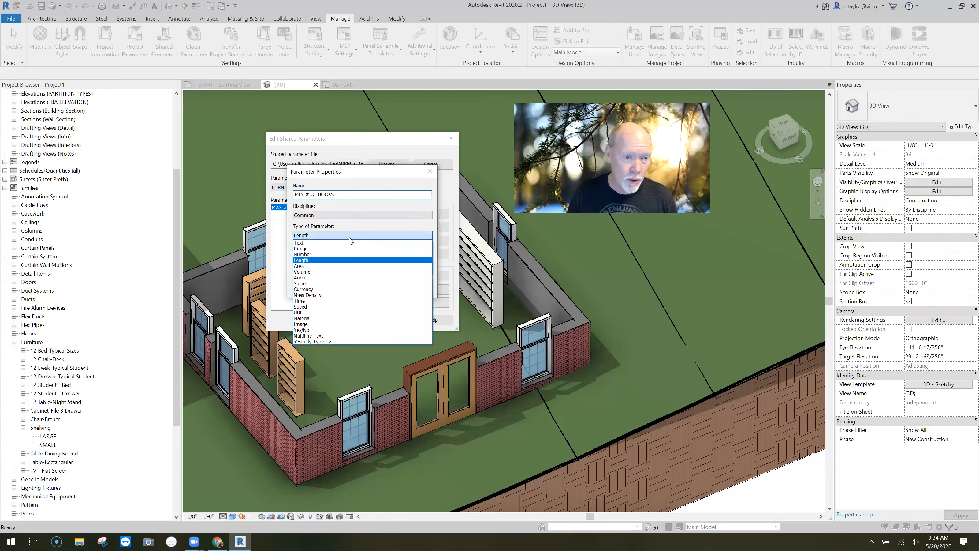
left_click(402, 258)
left_click(366, 285)
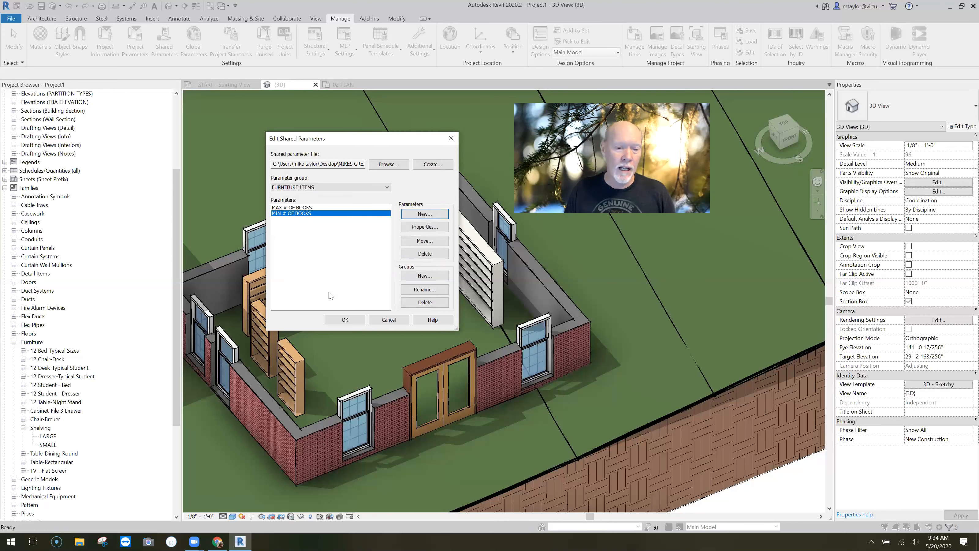
left_click(344, 319)
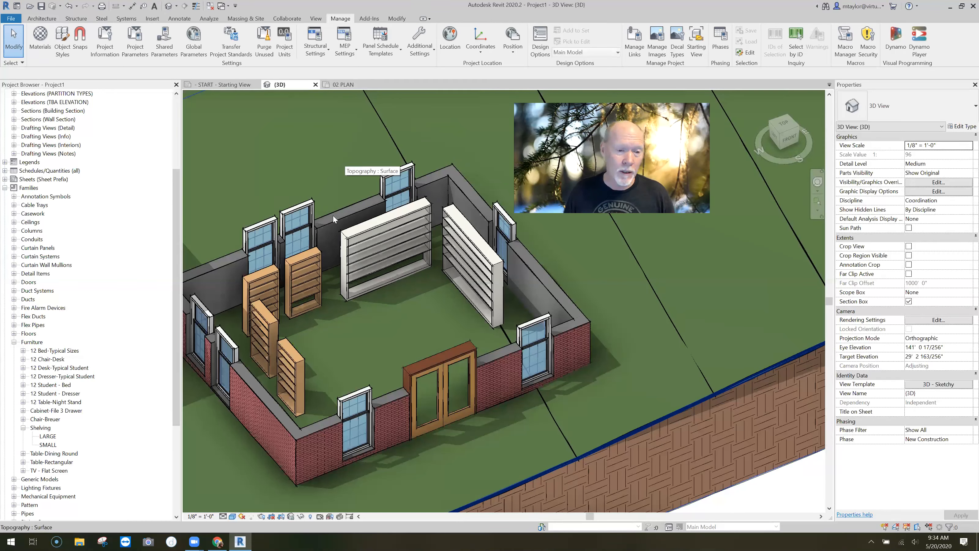
- Open the Shelving family in the family editor and set its 3D view to the Consistent Colors visual style
left_click(328, 304)
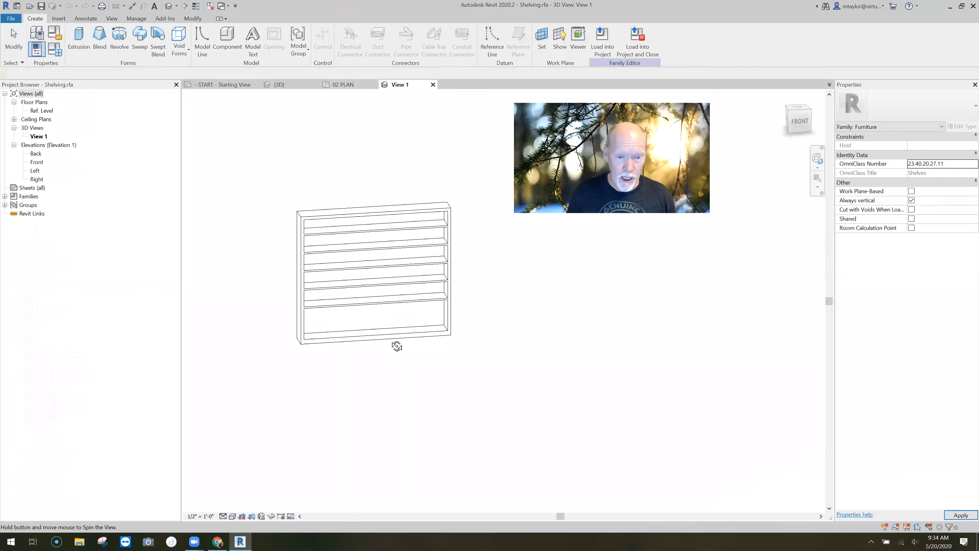
left_click(233, 516)
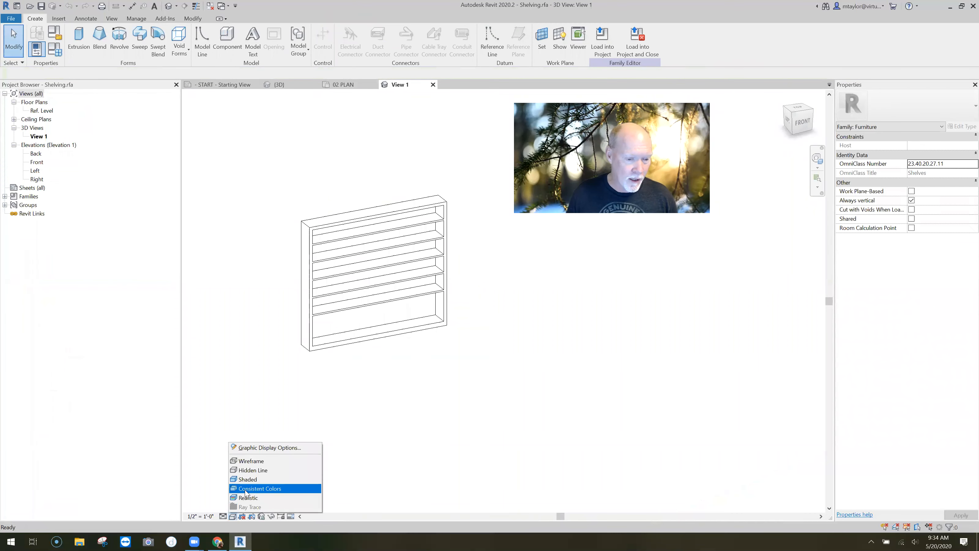
left_click(251, 487)
scroll(412, 324, "up", 2)
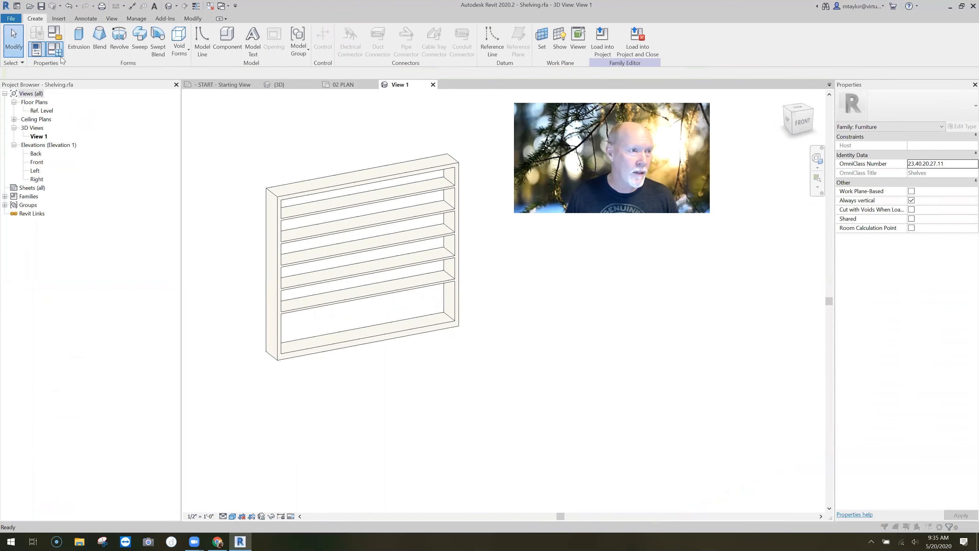
- Switch the Shelving family's current type to SMALL in the Family Types dialog
left_click(56, 50)
left_click(363, 140)
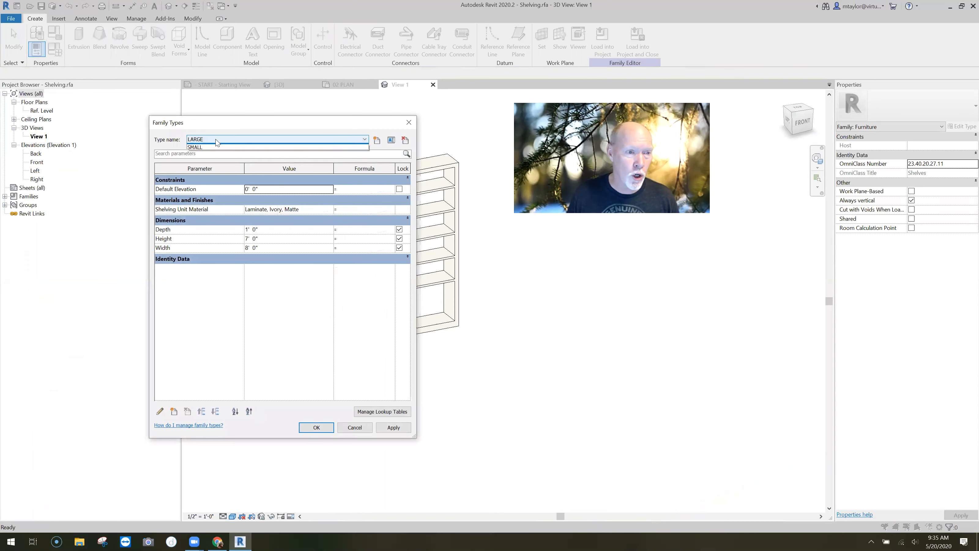
left_click(199, 153)
left_click(316, 426)
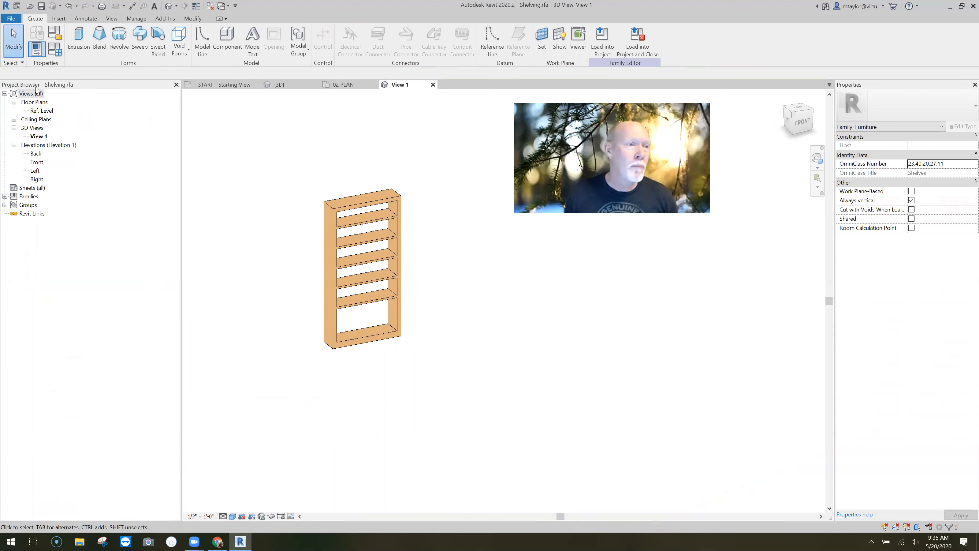
key("f")
key("t")
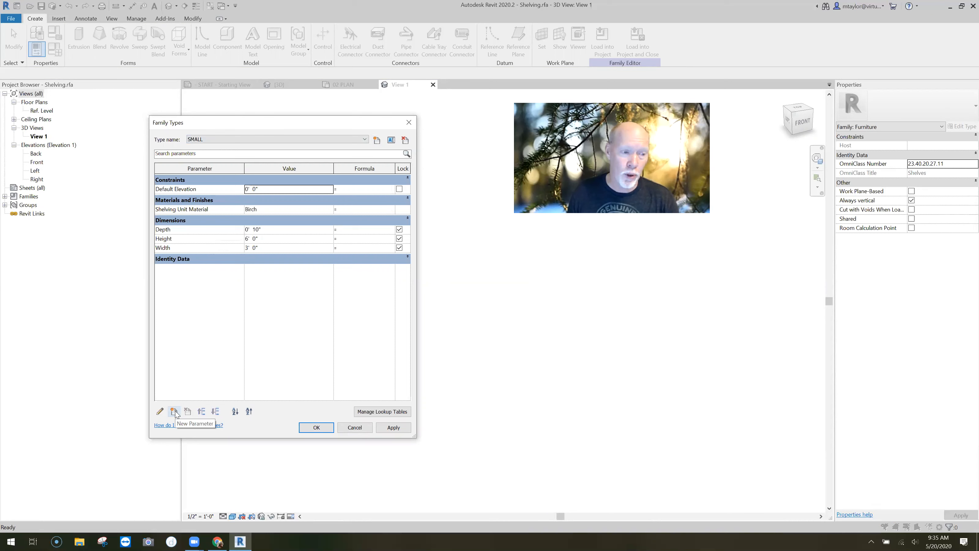
left_click(354, 427)
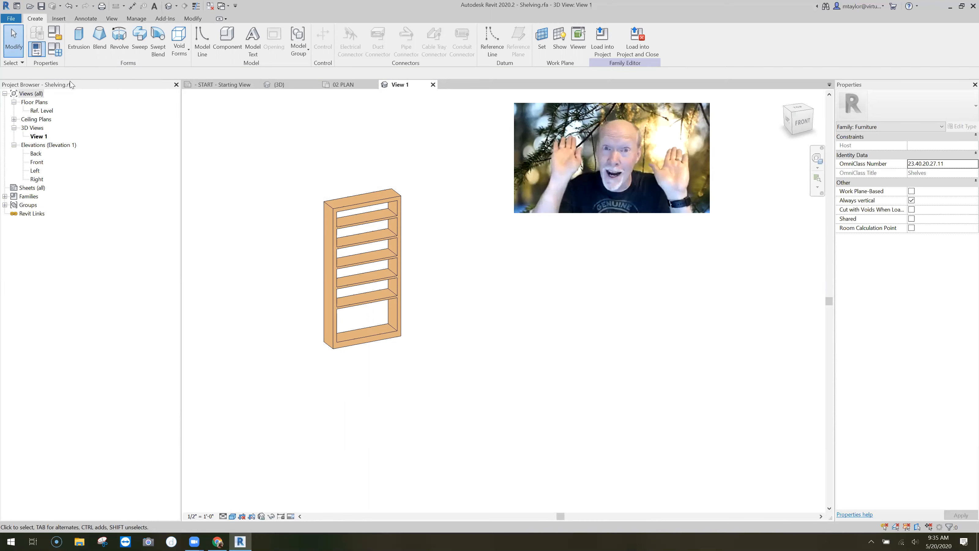
- Add the shared parameter MAX # OF BOOKS to the Shelving family as a type parameter grouped under Other
left_click(55, 49)
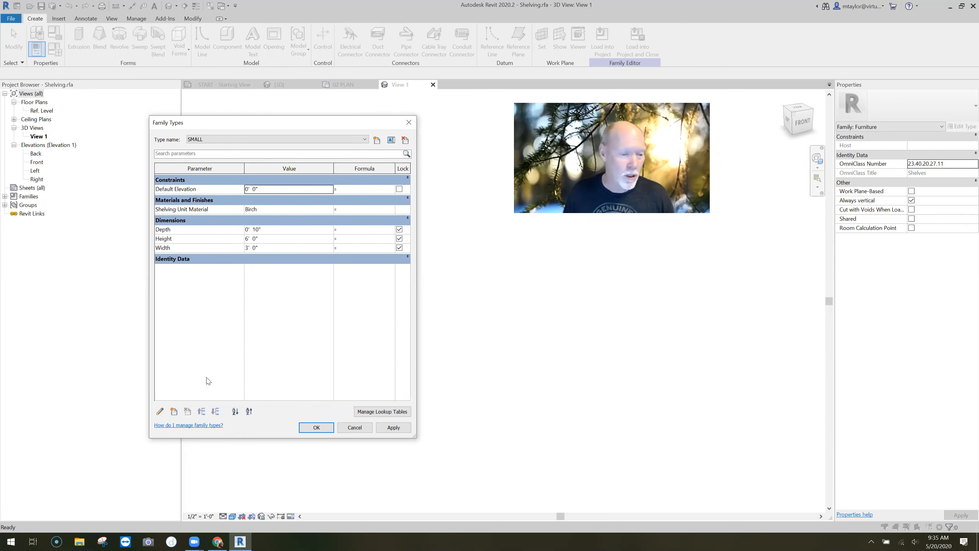
left_click(173, 411)
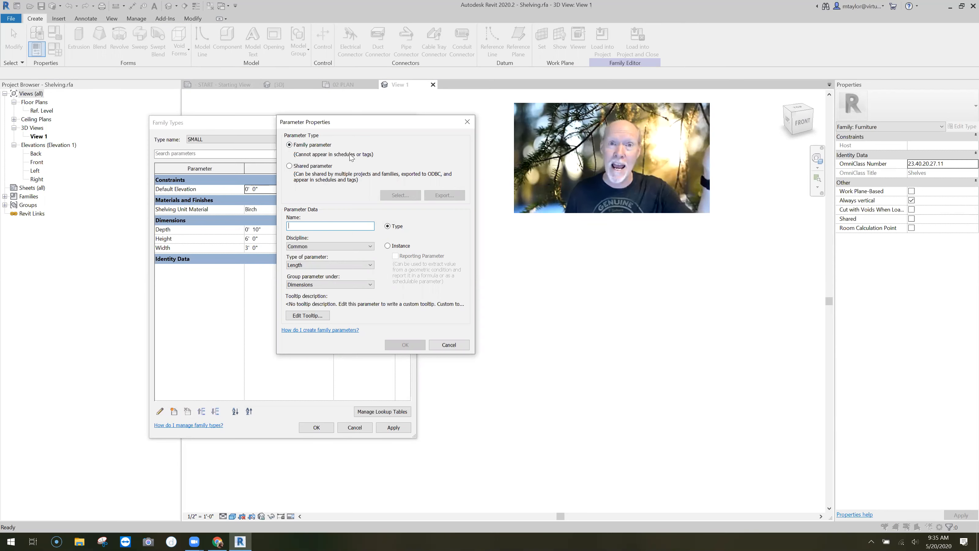
left_click(289, 166)
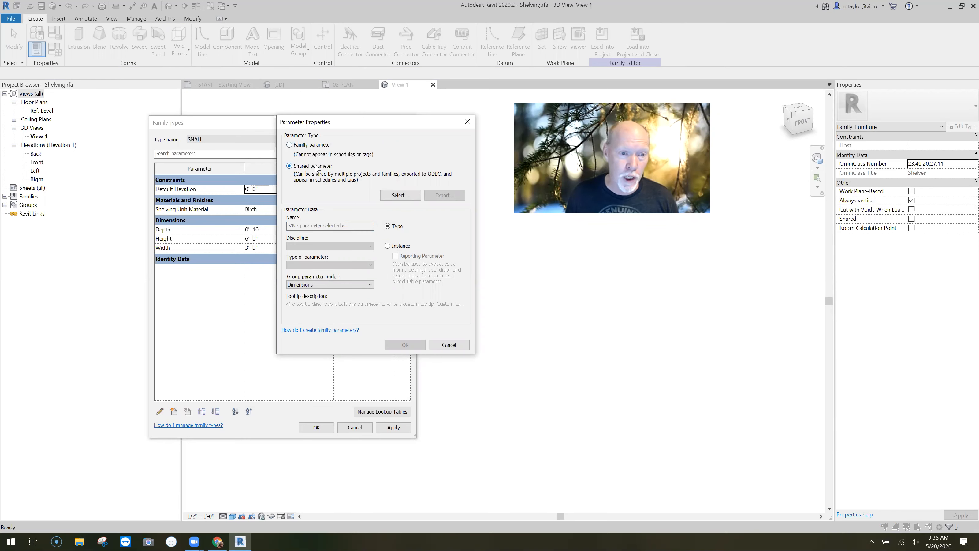
left_click(399, 195)
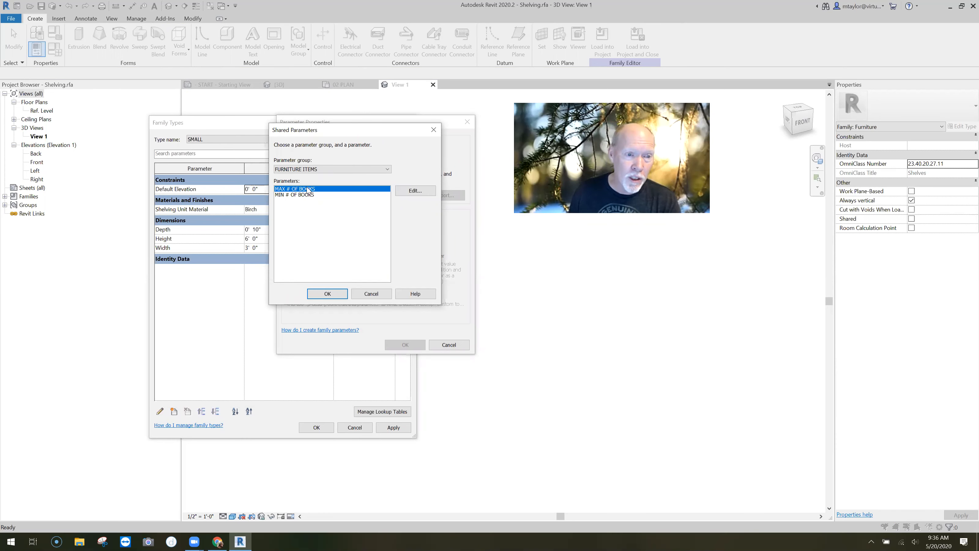
left_click(327, 293)
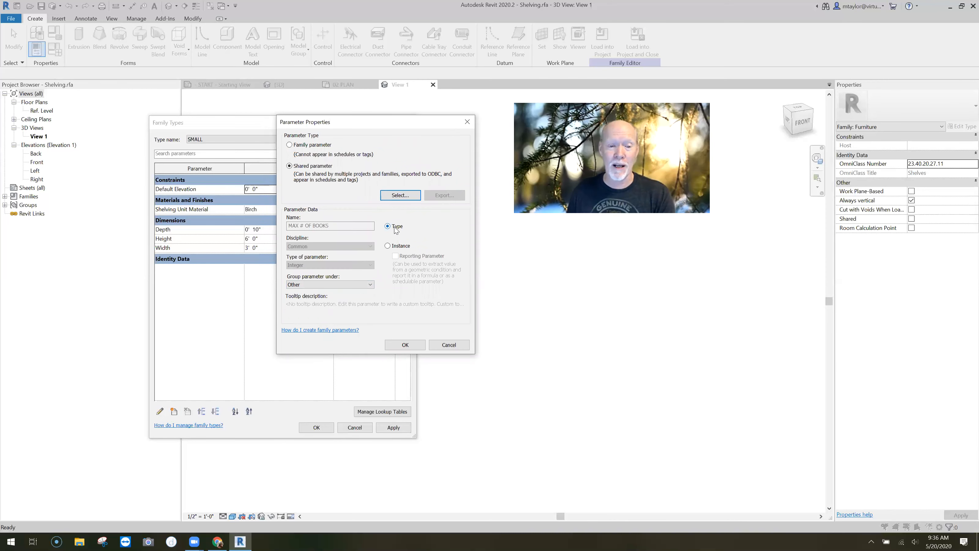
left_click(405, 345)
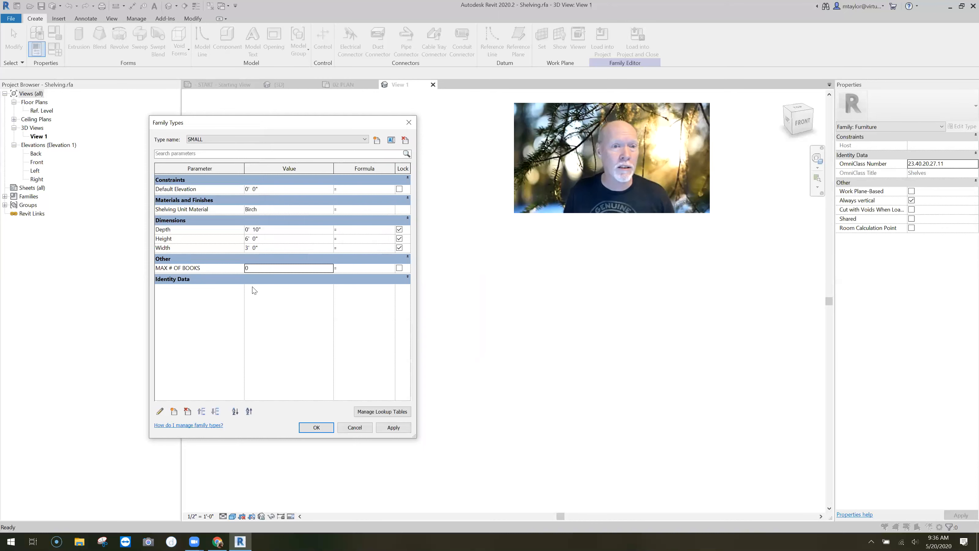
- Add the shared parameter MIN # OF BOOKS to the Shelving family as a type parameter and accept the family types changes
left_click(173, 411)
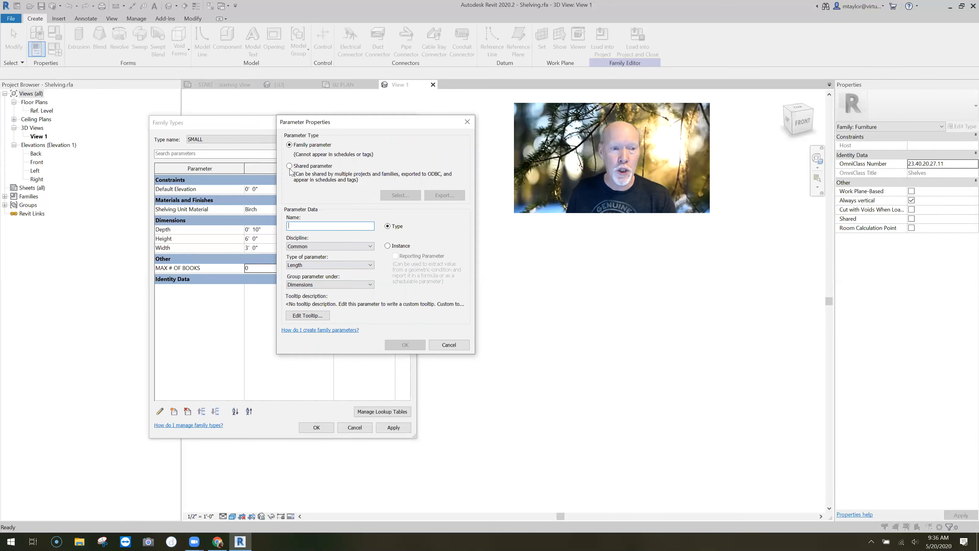
left_click(289, 166)
left_click(400, 196)
left_click(286, 196)
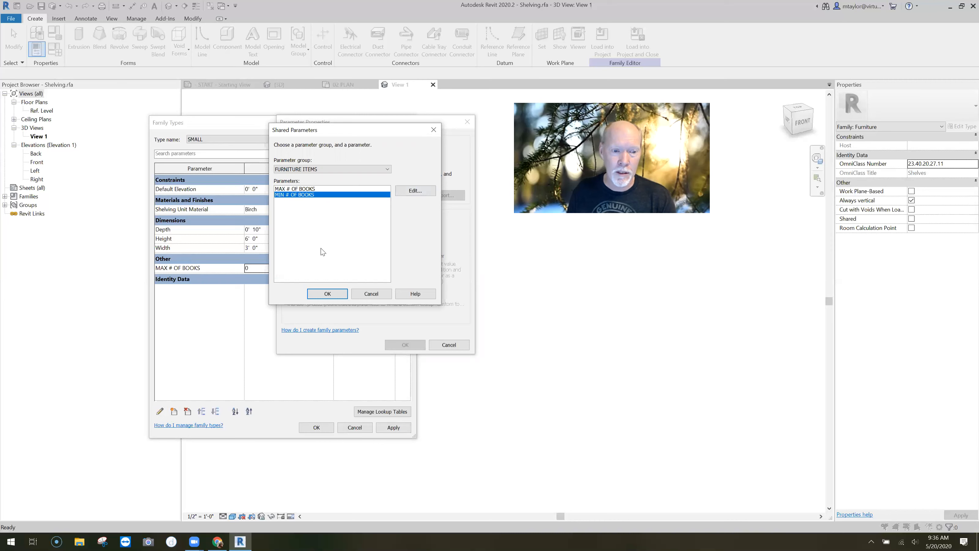
left_click(328, 294)
left_click(405, 345)
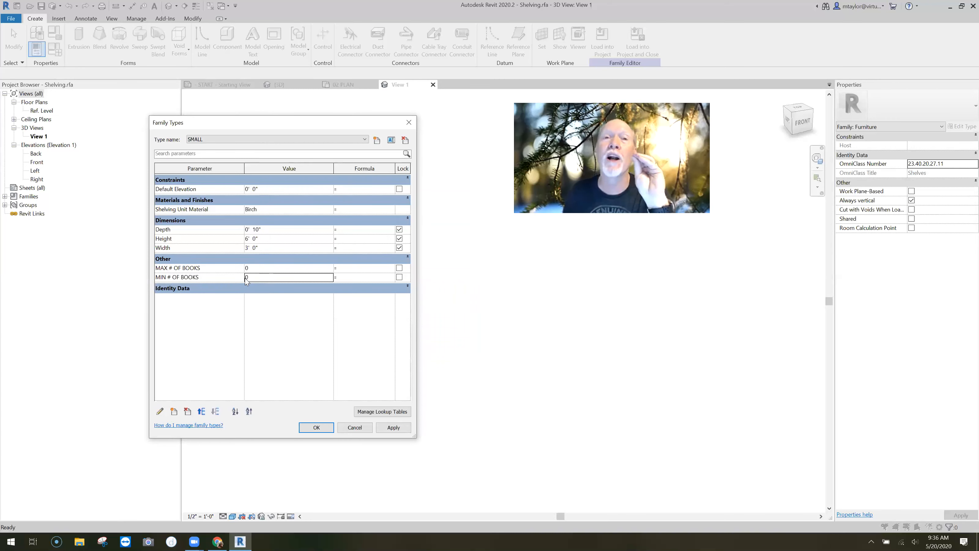
left_click(314, 427)
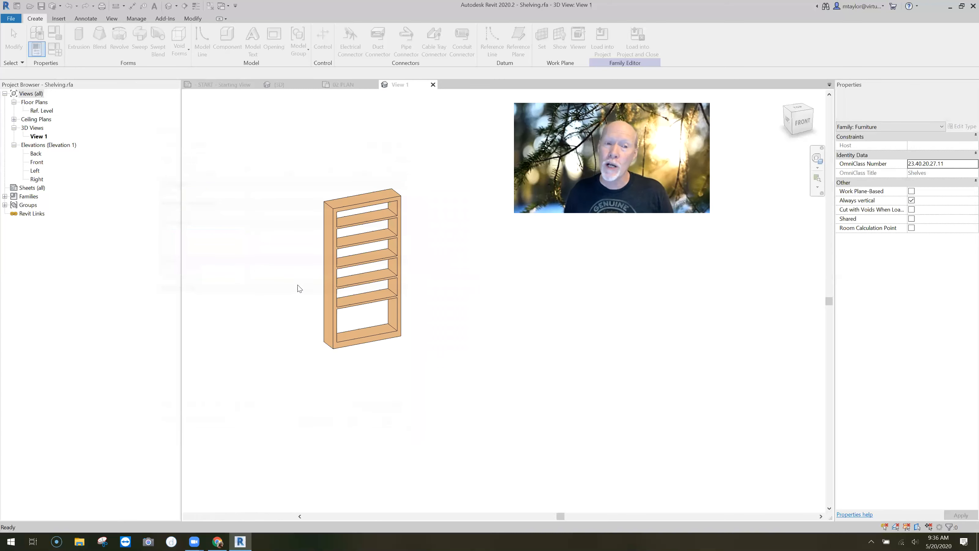
- Load the Shelving family into the project and close it without saving the file, overwriting the existing version
left_click(637, 40)
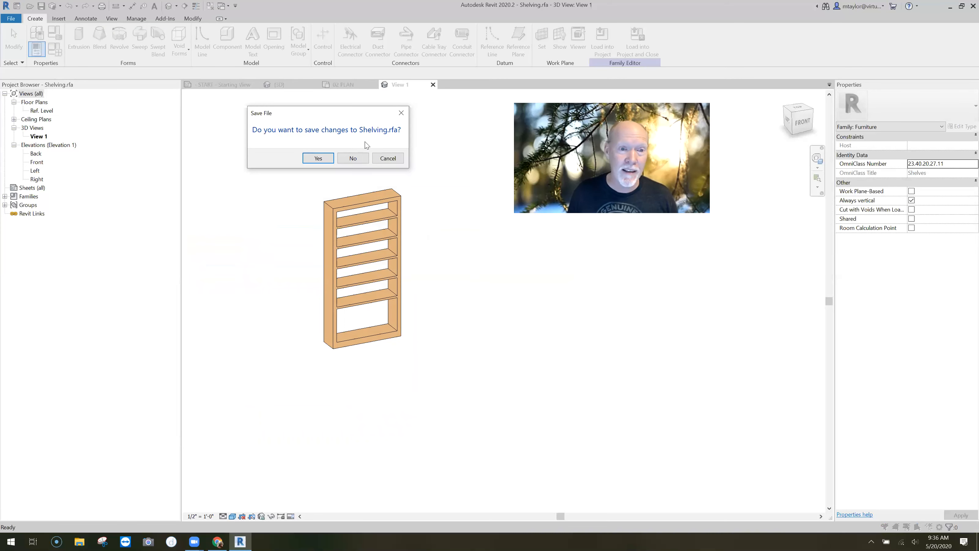
left_click(351, 159)
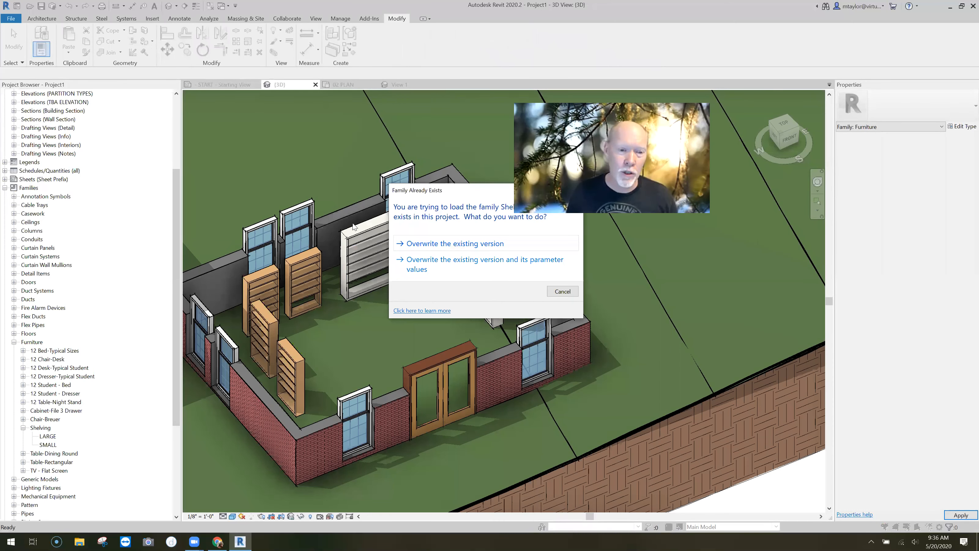
left_click(369, 223)
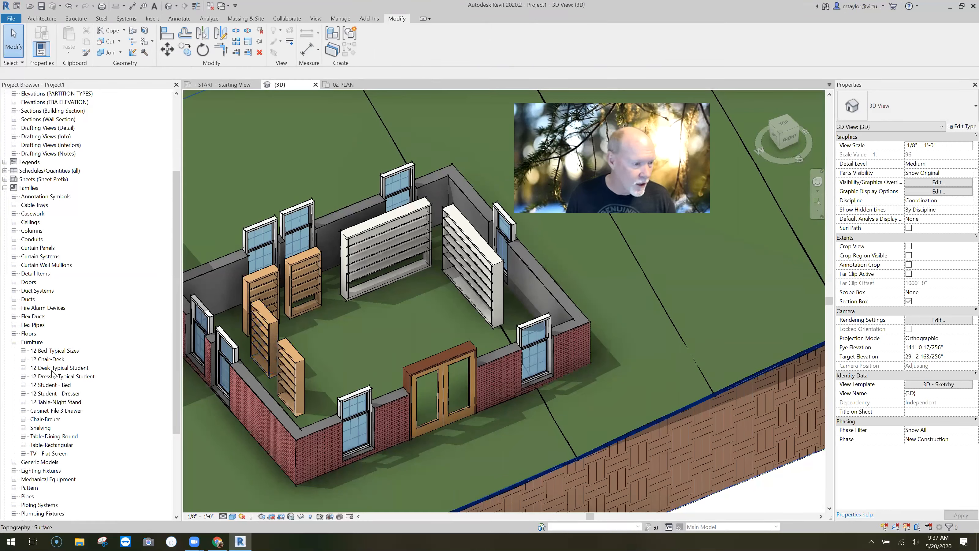
- Set the Shelving family's SMALL type to MAX # OF BOOKS 40 and MIN # OF BOOKS 10
left_click_drag(175, 349, 177, 386)
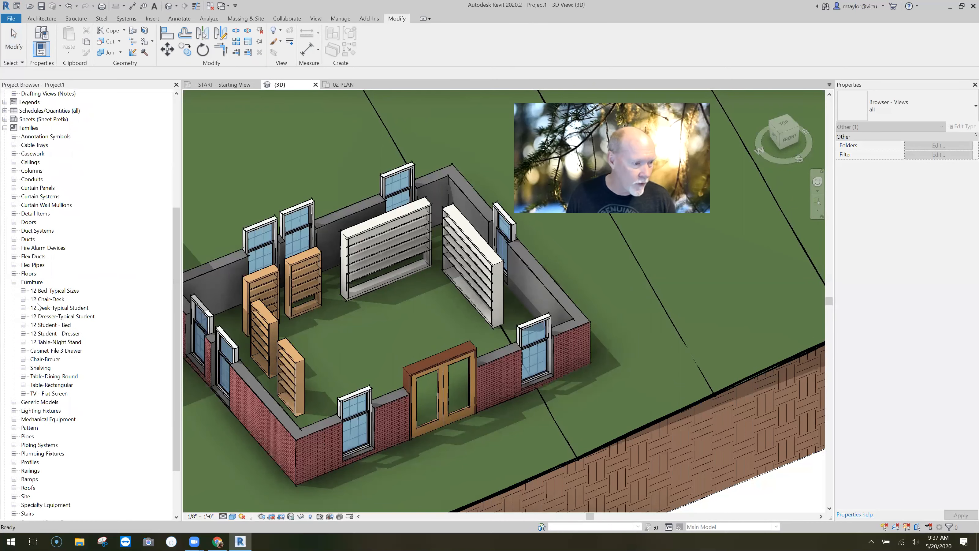
left_click(23, 368)
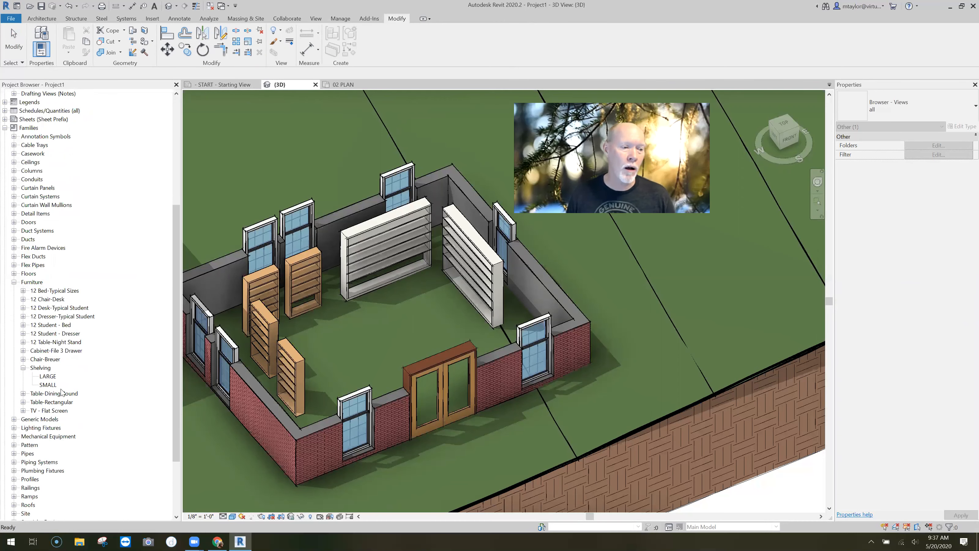
left_click(48, 385)
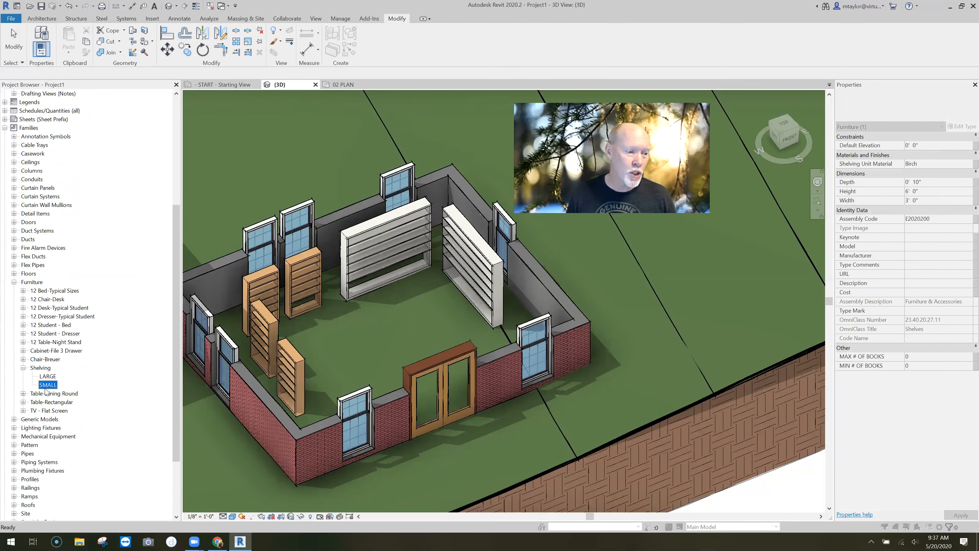
left_click_drag(647, 61, 276, 57)
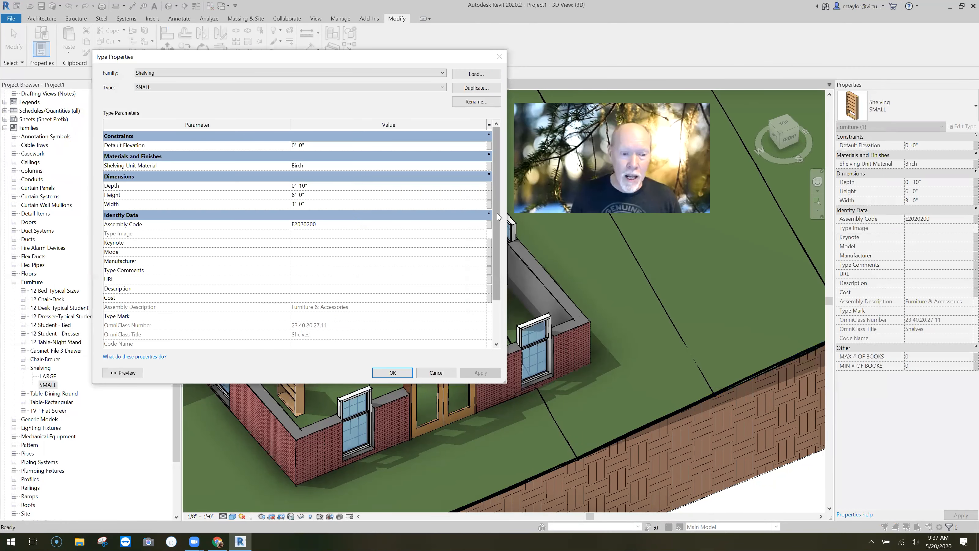
left_click_drag(498, 217, 499, 257)
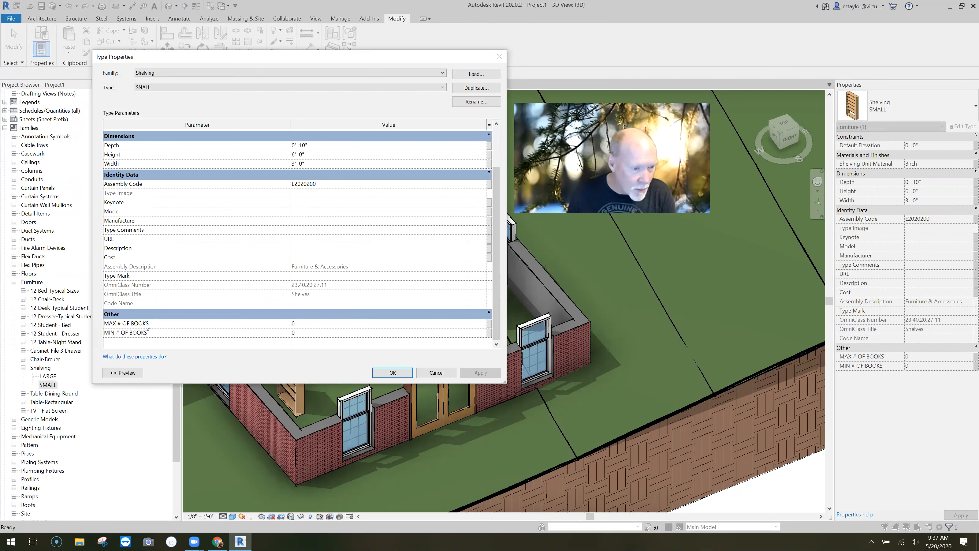
left_click(307, 325)
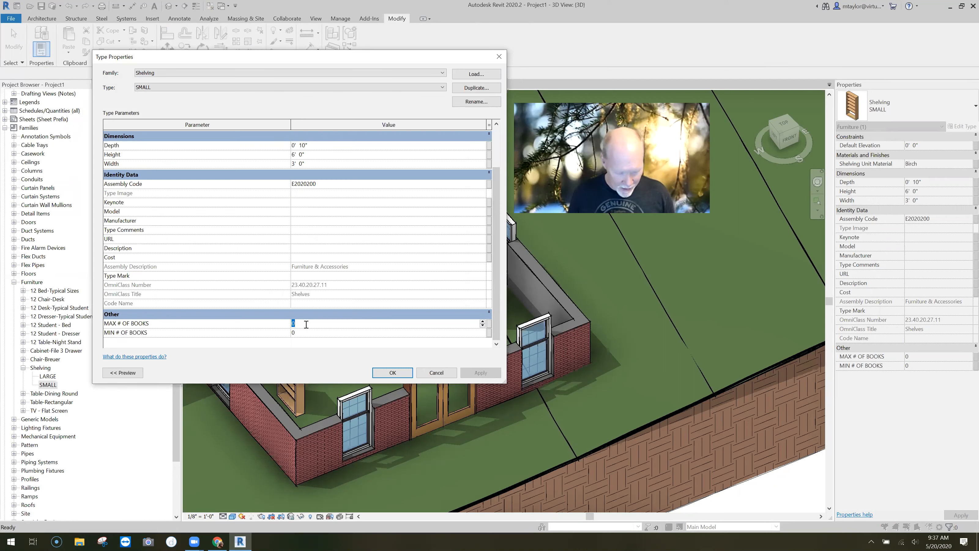
type("40")
left_click(315, 333)
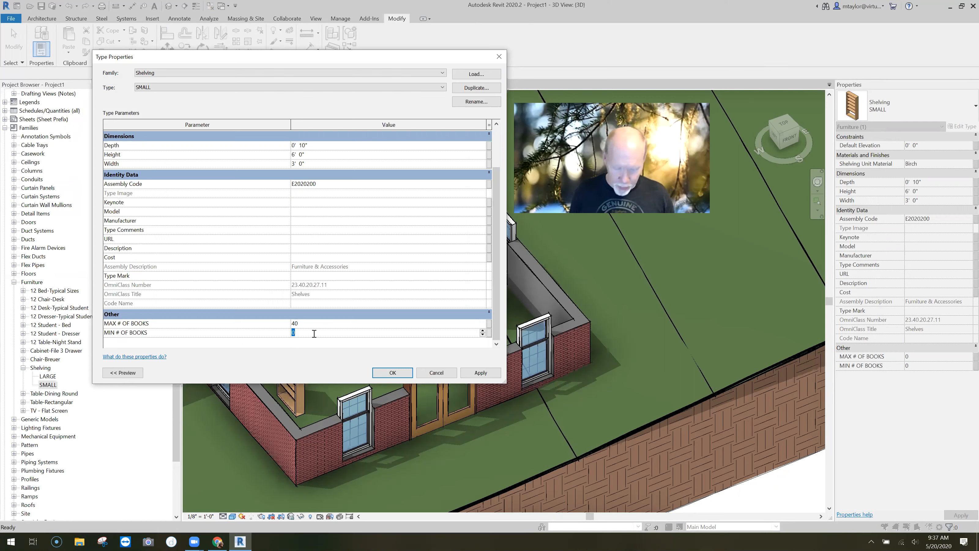
type("10")
left_click(319, 325)
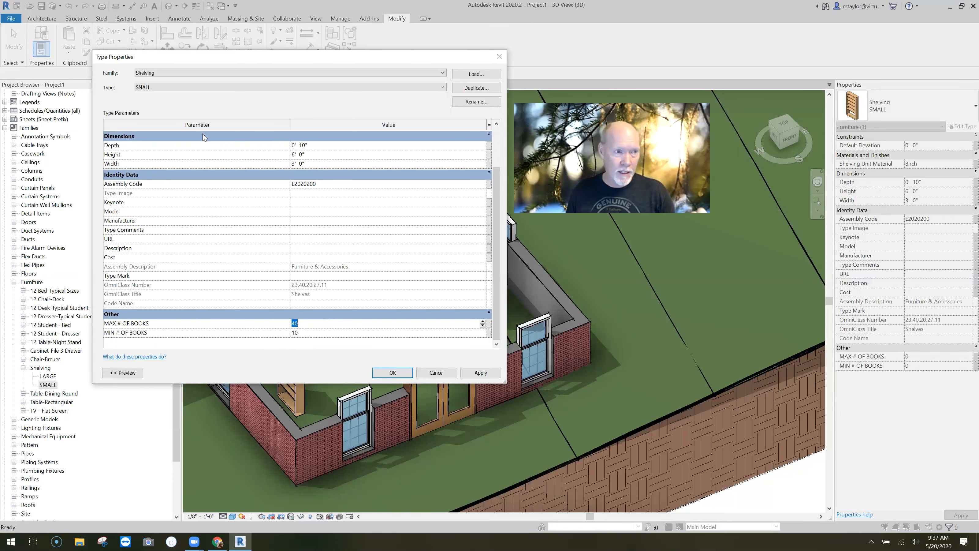
left_click(402, 372)
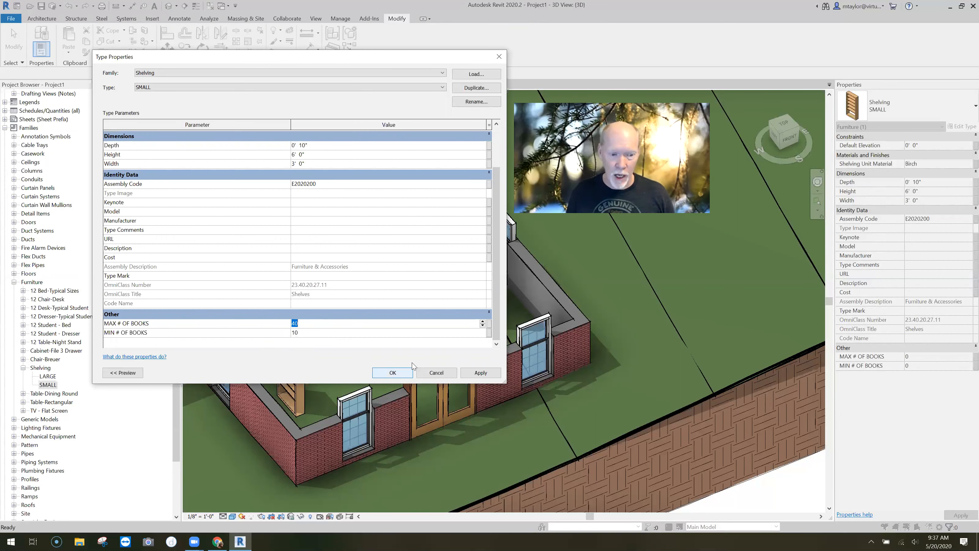
- Set the Shelving family's LARGE type to MAX # OF BOOKS 200 and MIN # OF BOOKS 50
left_click(48, 376)
double_click(49, 376)
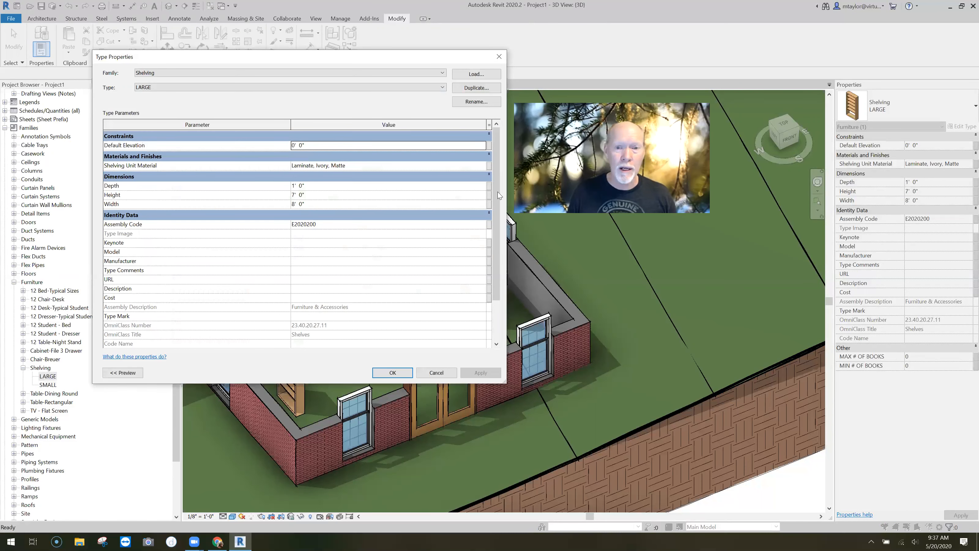
scroll(329, 344, "down", 2)
left_click(323, 324)
type("200")
left_click(310, 331)
type("50")
left_click(403, 372)
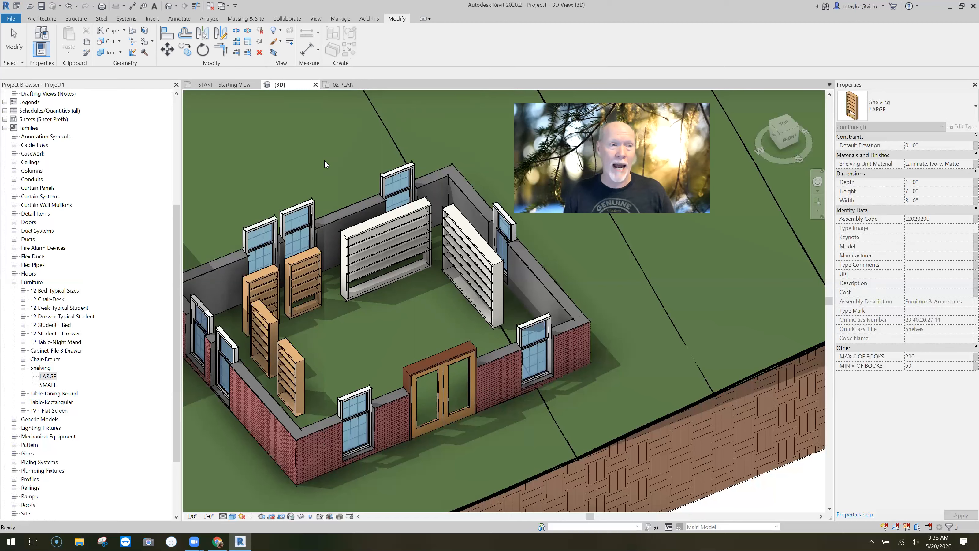
- Create a new schedule for the Furniture category named Furniture Schedule - SHELVING
left_click(318, 20)
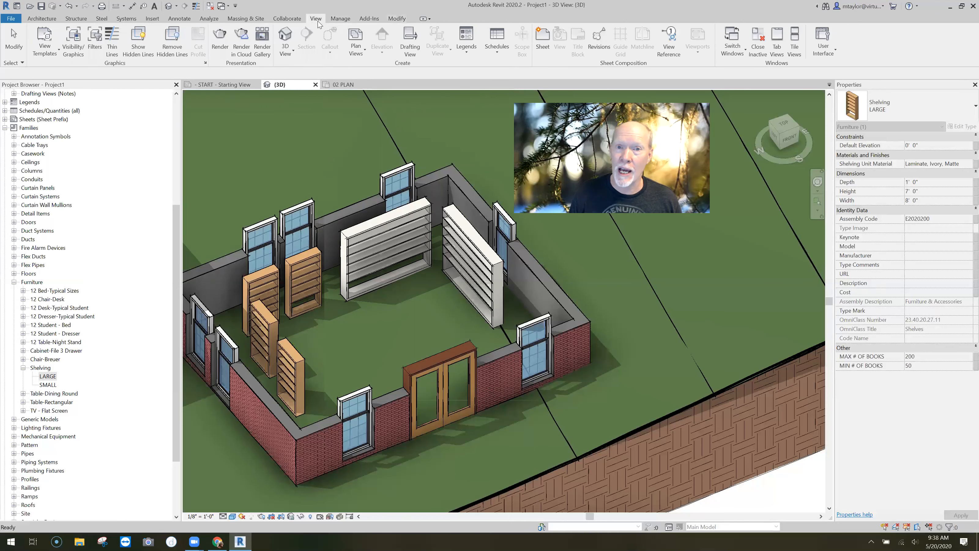
left_click(497, 48)
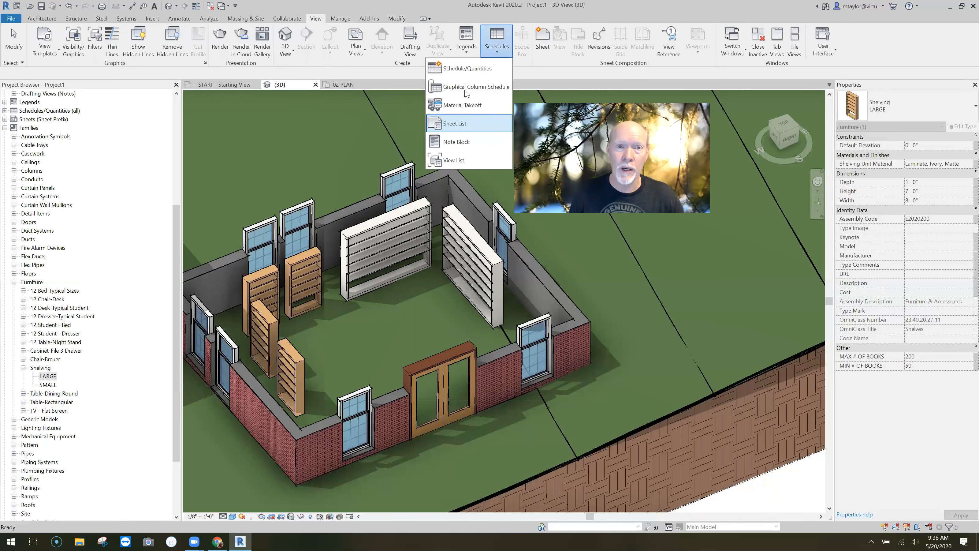
left_click(475, 70)
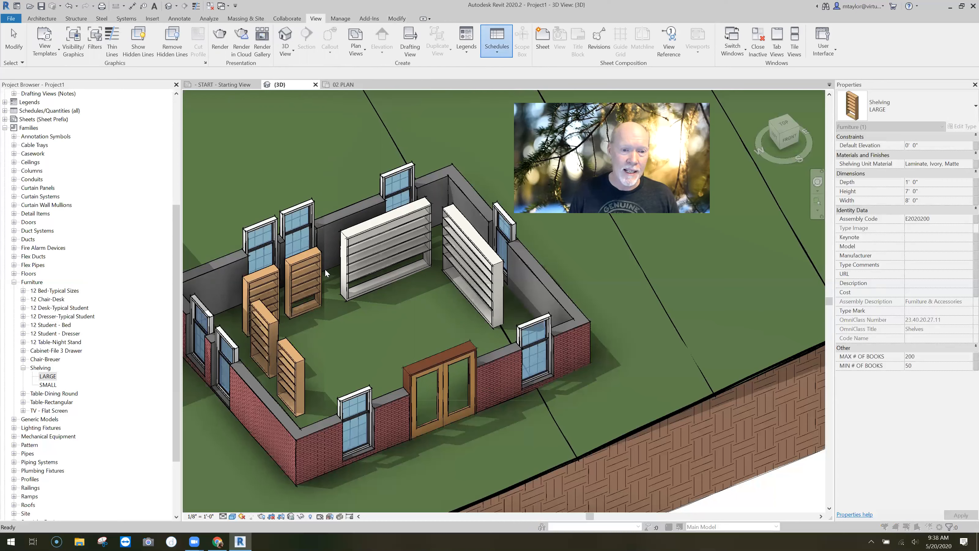
left_click_drag(470, 191, 299, 118)
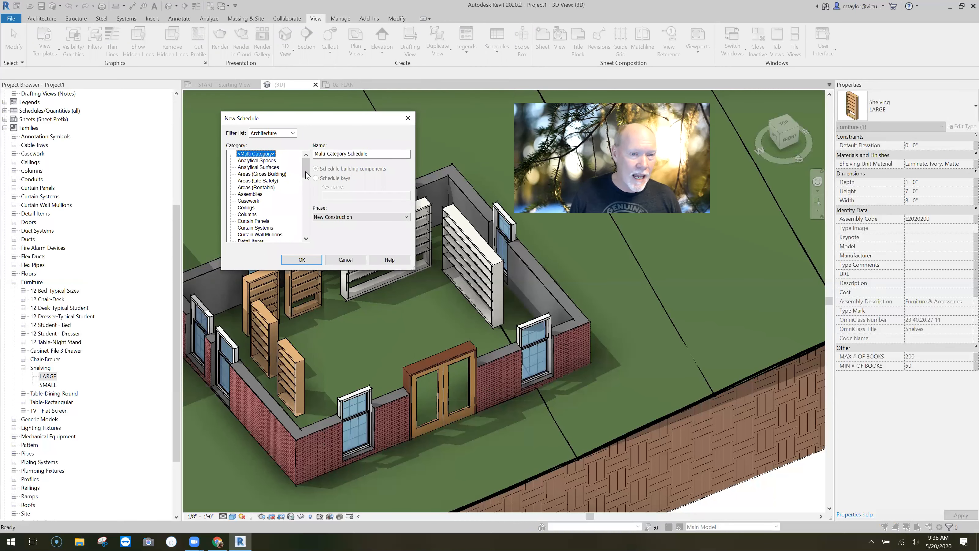
scroll(305, 179, "down", 6)
scroll(305, 189, "up", 1)
left_click(249, 188)
left_click(368, 155)
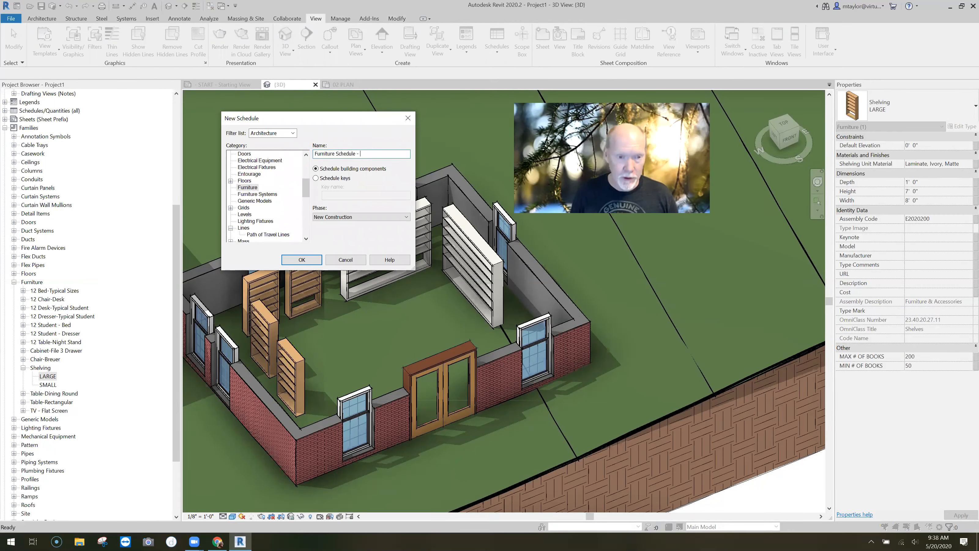
type("- SHELVING")
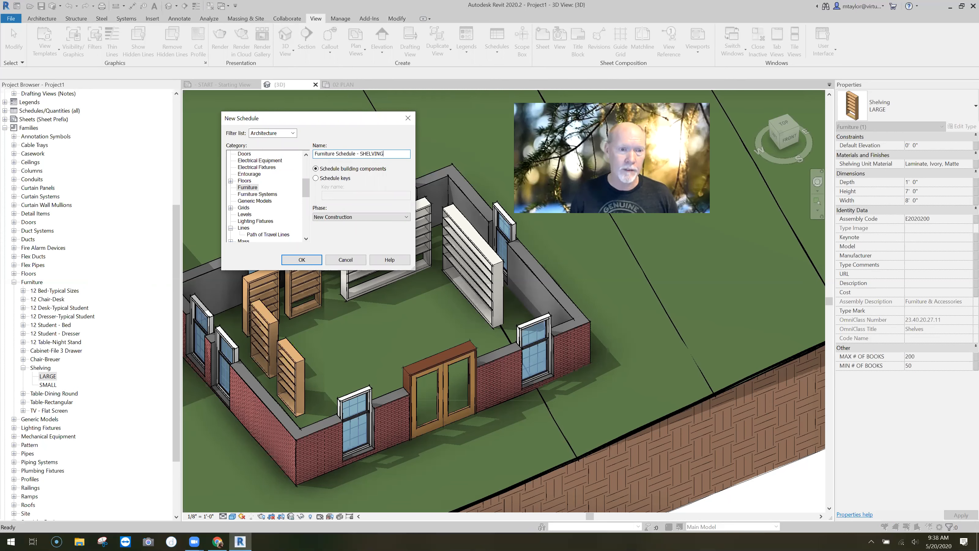
left_click(302, 260)
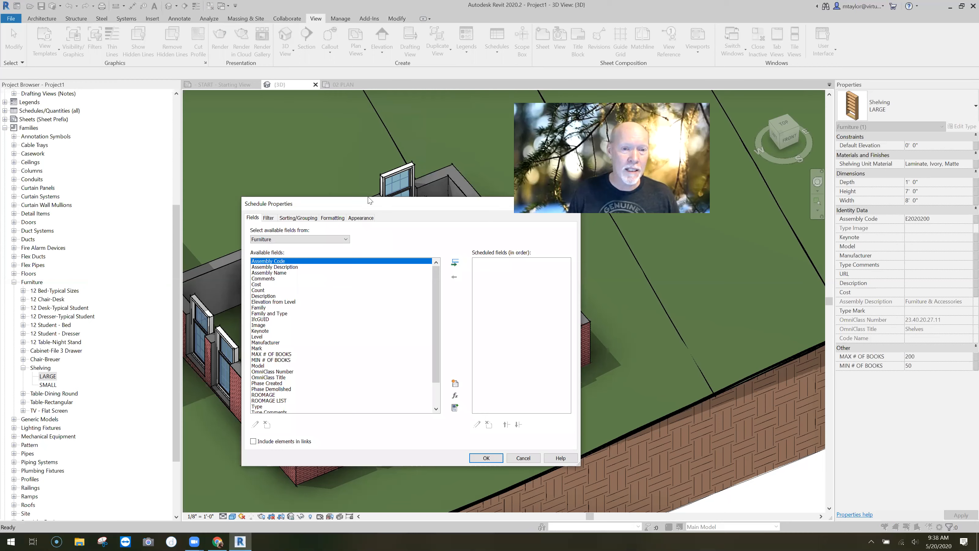
- Add the MAX # OF BOOKS and MIN # OF BOOKS fields to the schedule, with MIN # OF BOOKS first
left_click_drag(368, 200, 283, 105)
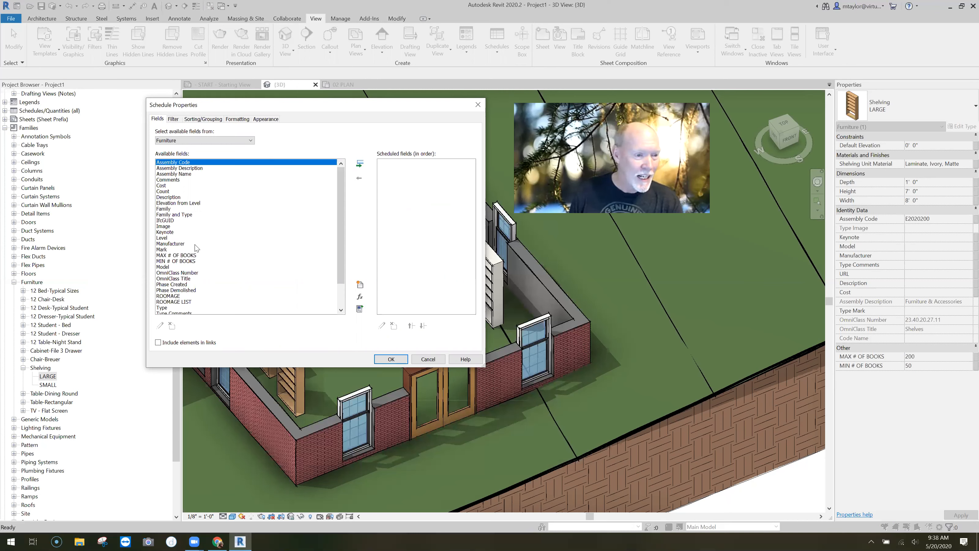
left_click(169, 255)
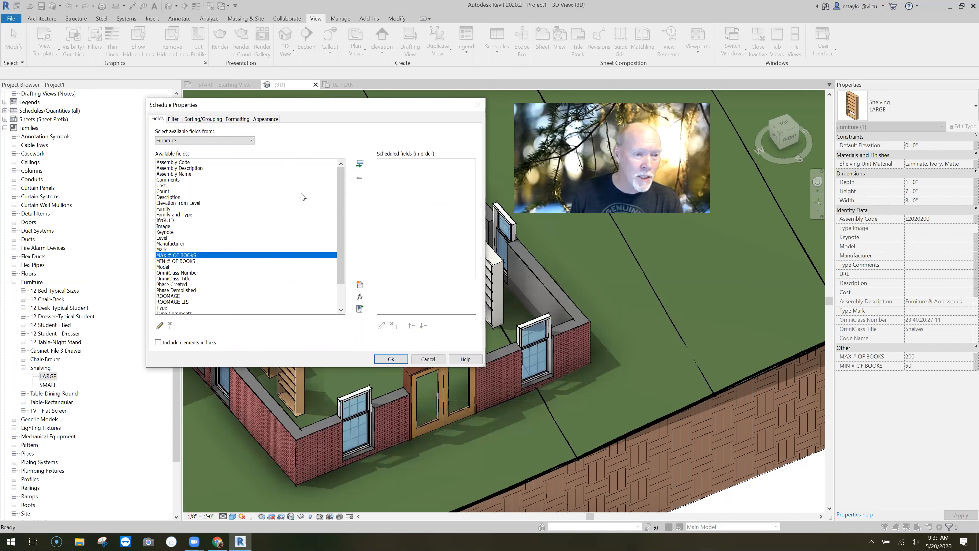
left_click(359, 164)
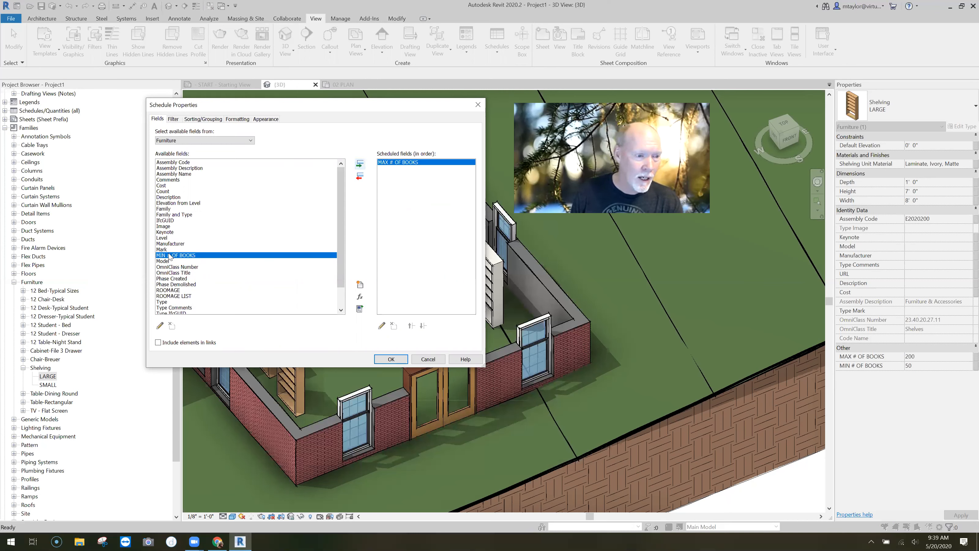
left_click(360, 164)
left_click(411, 326)
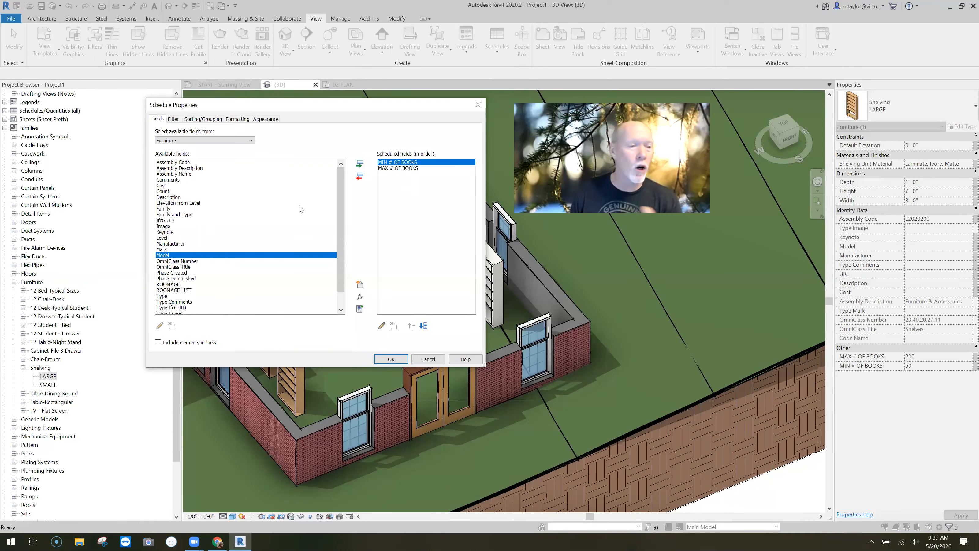
- Add the Family and Type fields to the schedule, placing them ahead of MIN # OF BOOKS
left_click(173, 208)
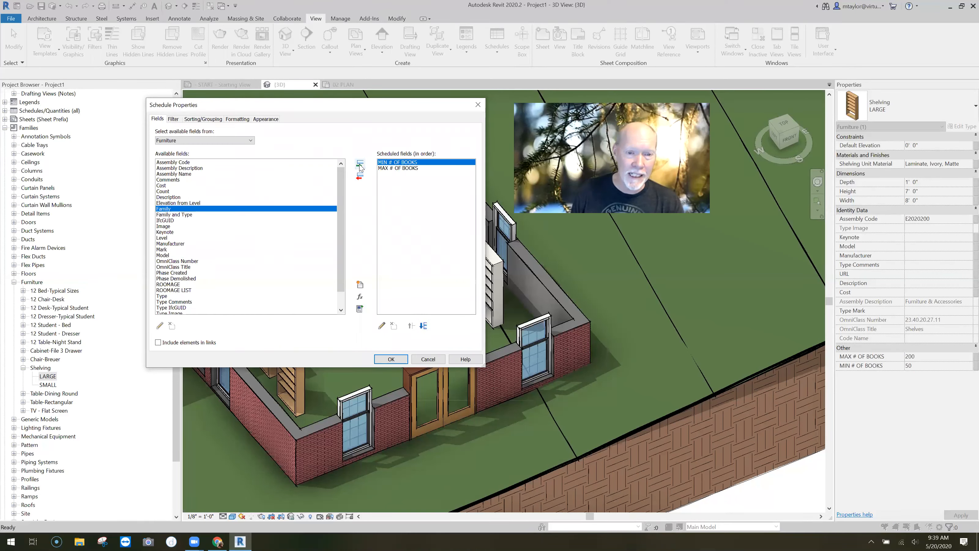
left_click(360, 164)
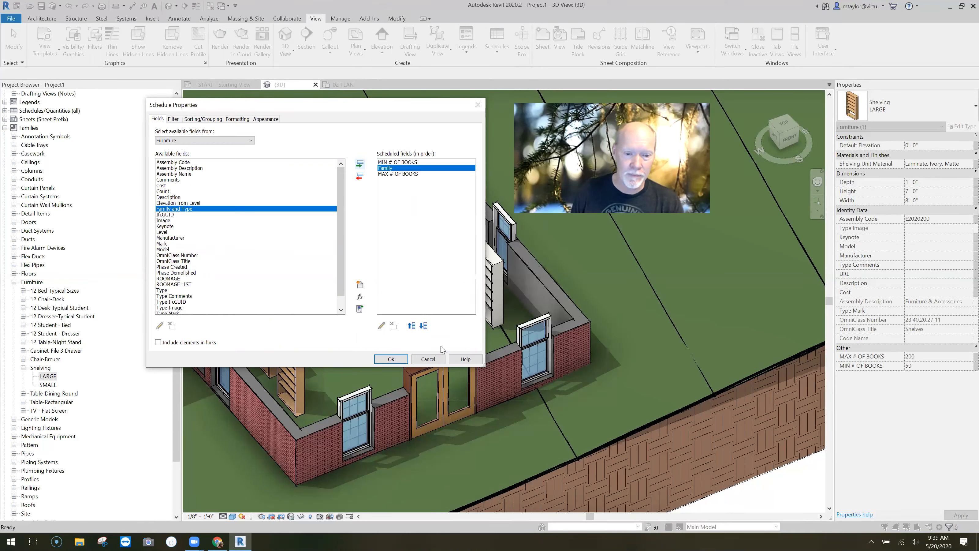
left_click(411, 325)
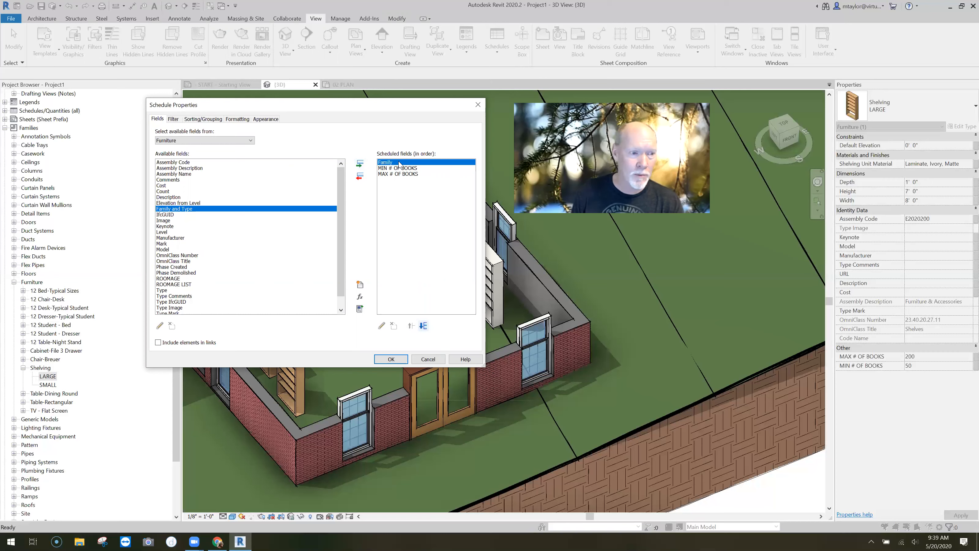
left_click(163, 291)
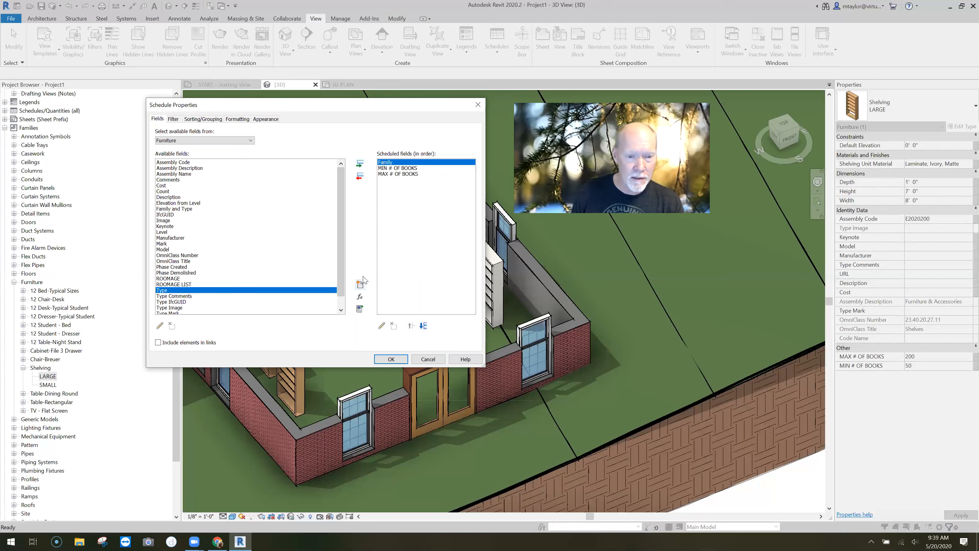
left_click(359, 163)
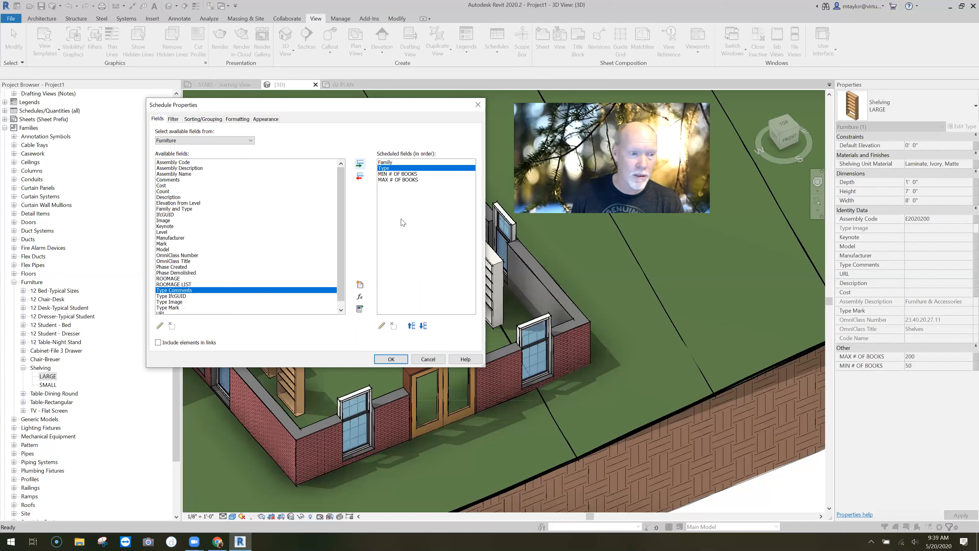
- Generate the furniture schedule and widen its Family and Type columns so the full names fit
left_click(392, 359)
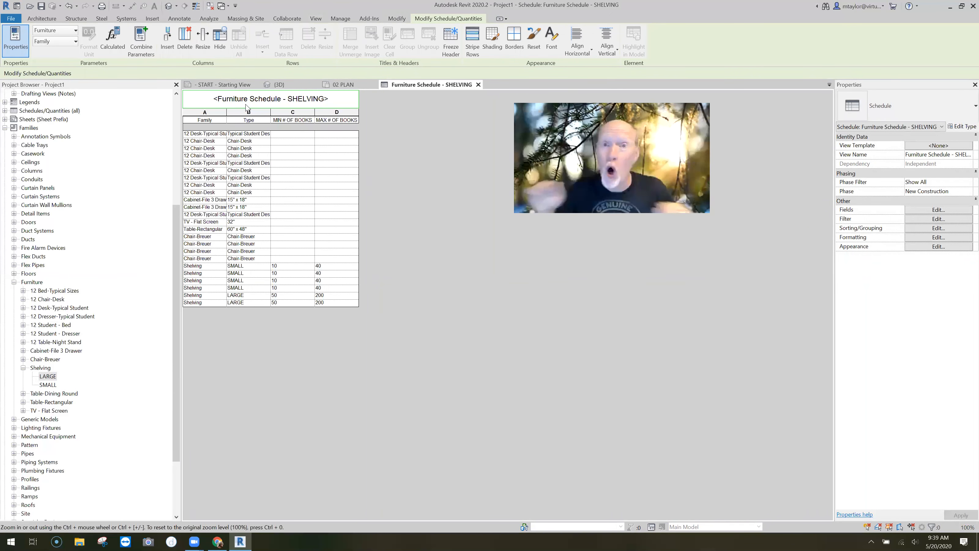
left_click_drag(227, 116, 337, 127)
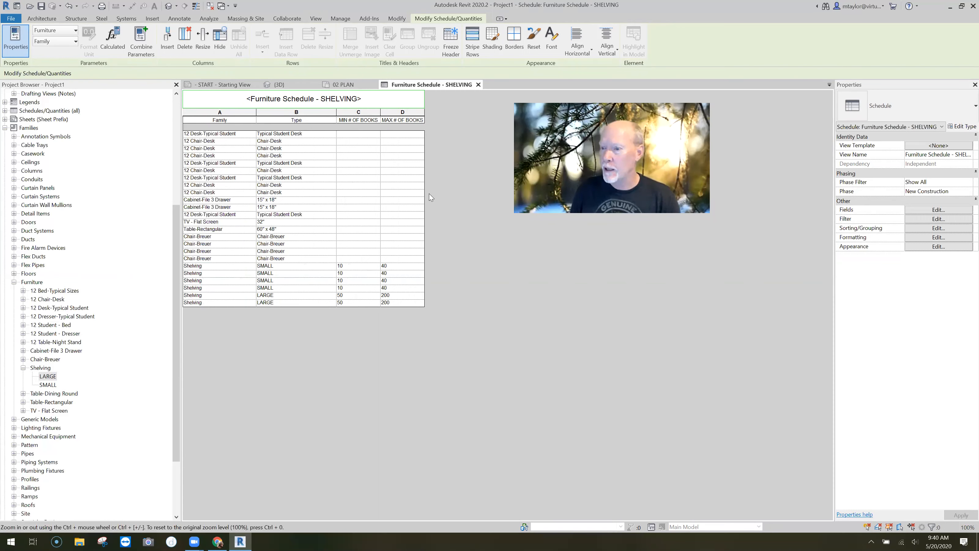
left_click(937, 218)
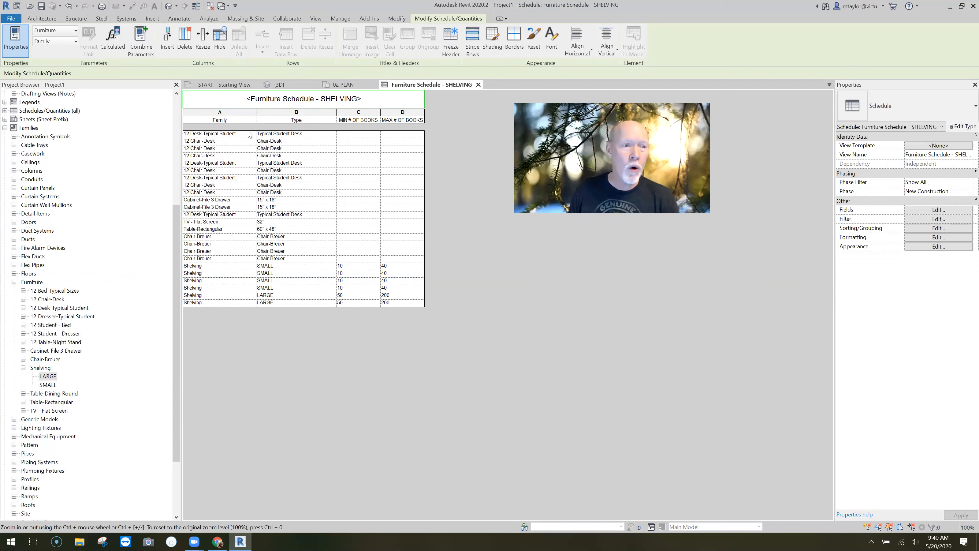
left_click(267, 133)
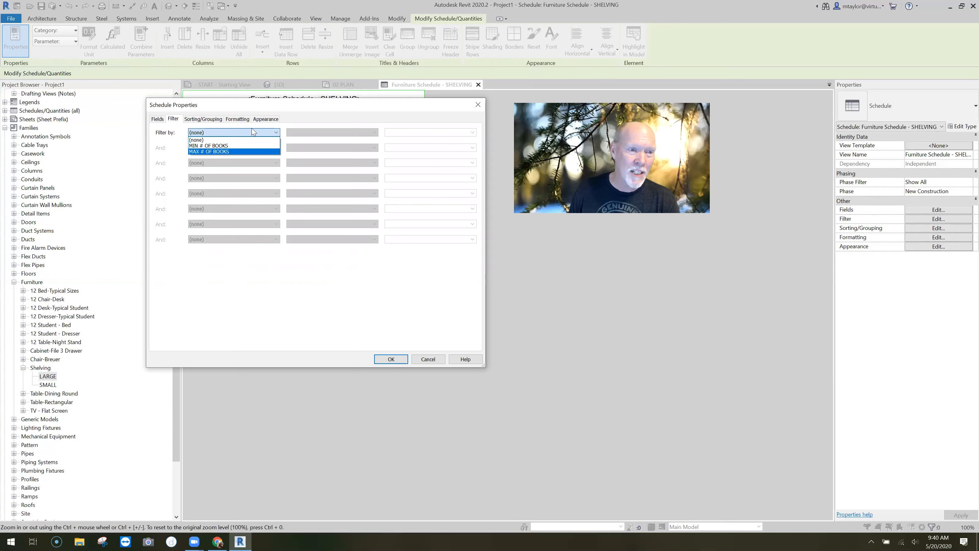
left_click(295, 113)
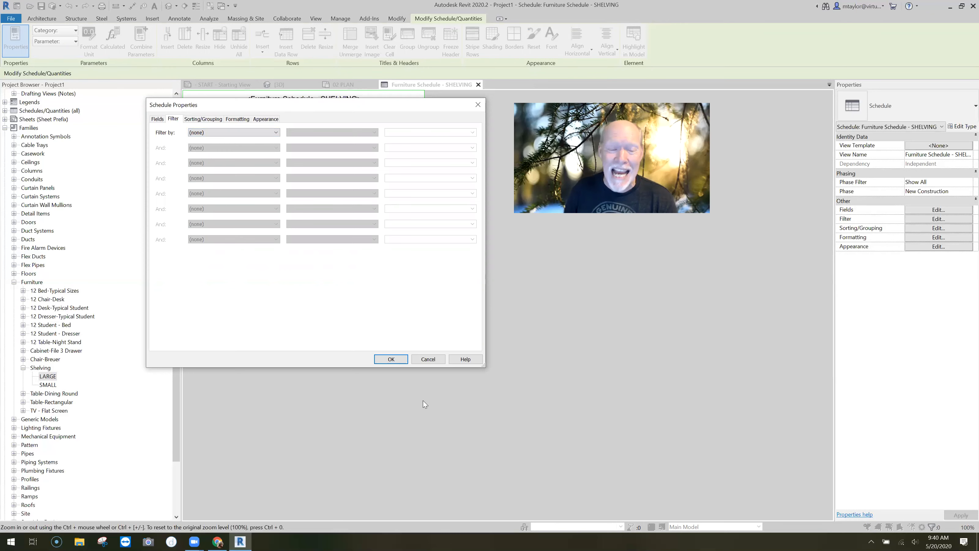
left_click(434, 359)
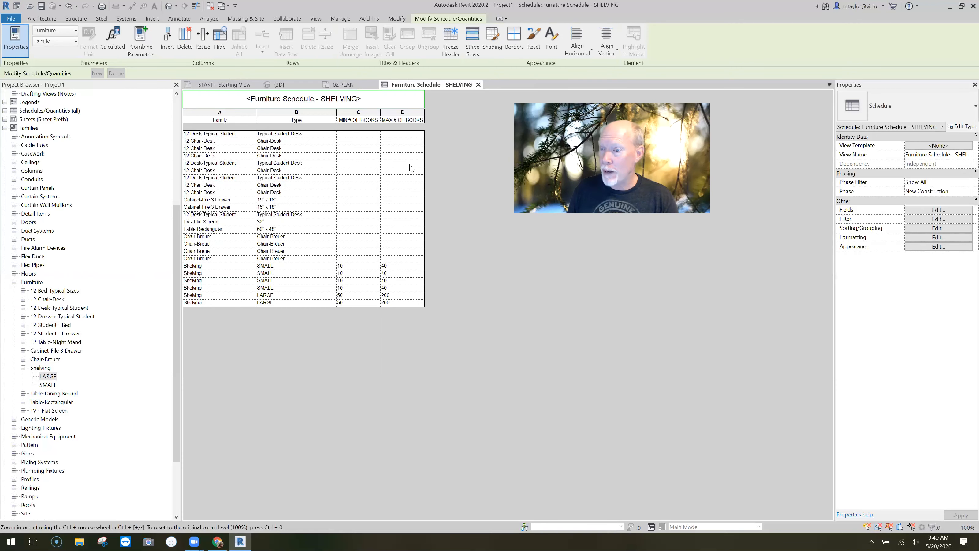
- Add the Description field to the shelving schedule after MAX # OF BOOKS
left_click(939, 211)
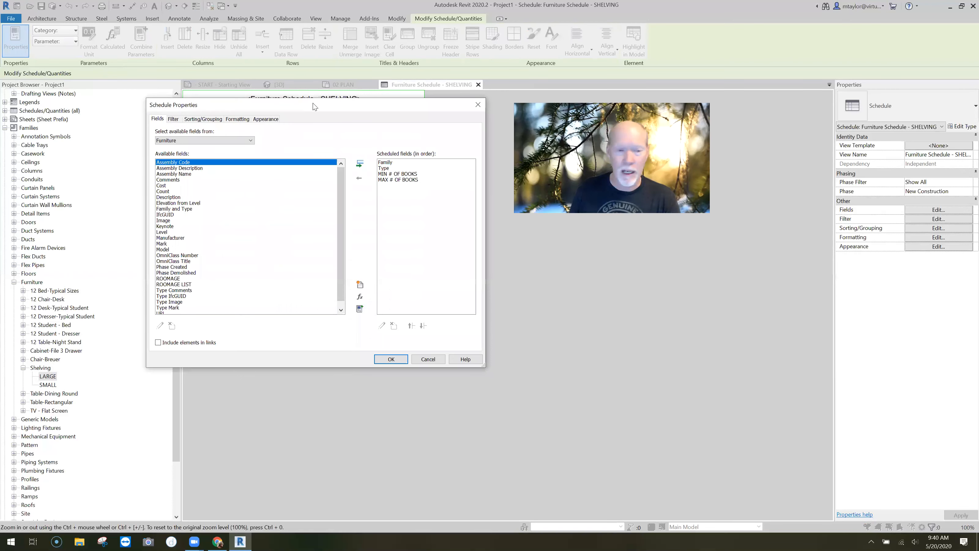
left_click_drag(313, 105, 328, 99)
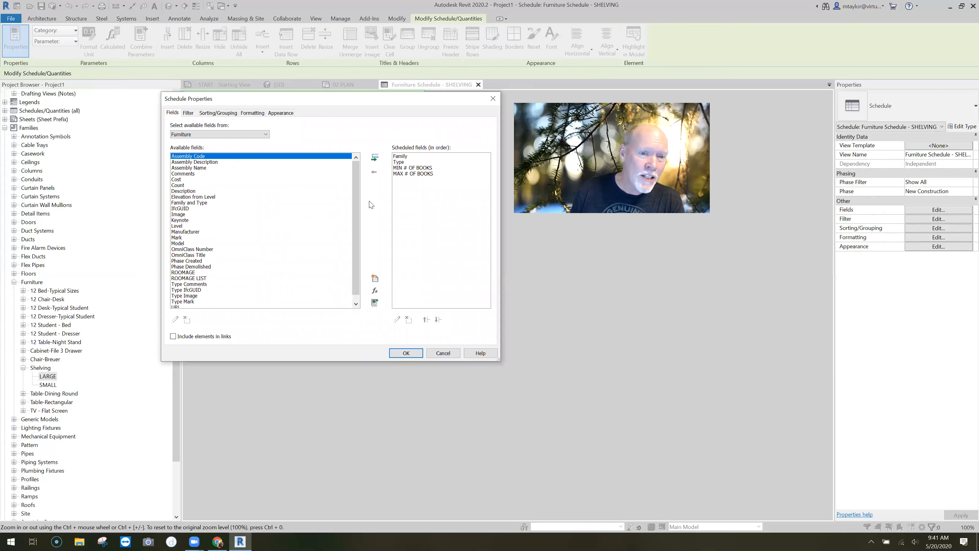
scroll(354, 240, "down", 1)
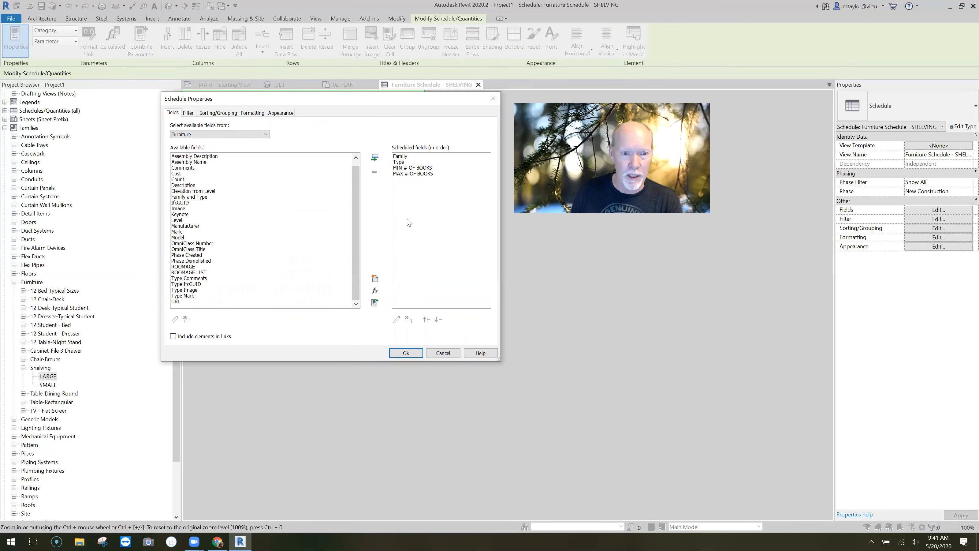
left_click_drag(356, 206, 356, 182)
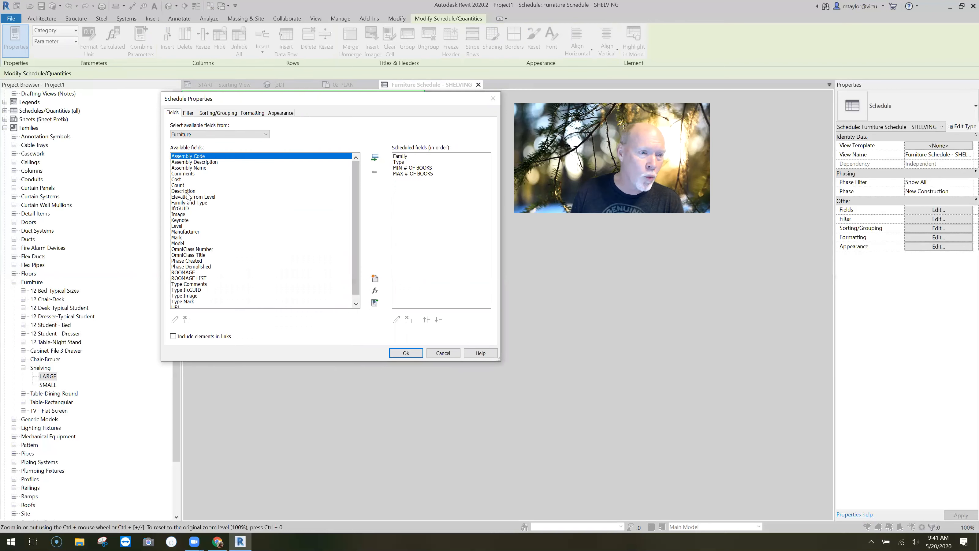
left_click(190, 191)
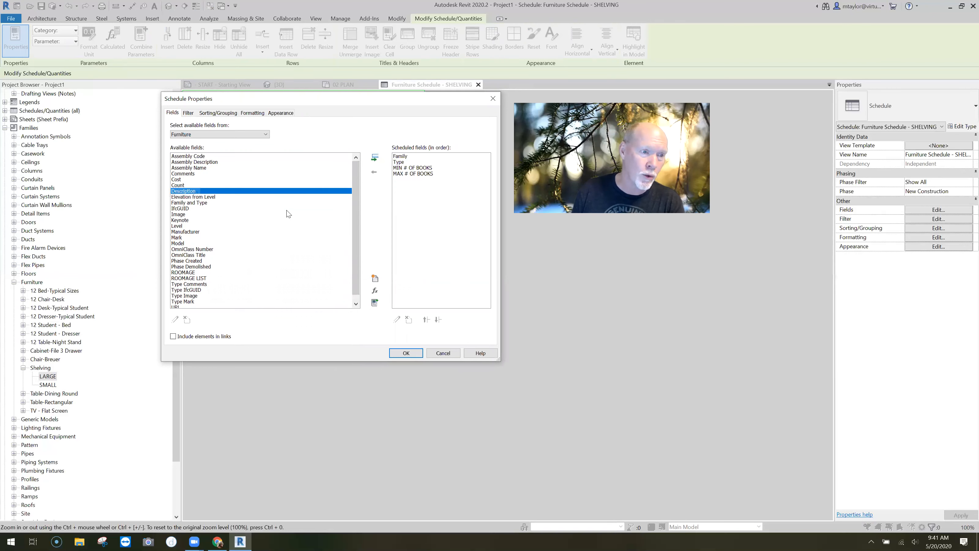
left_click(374, 158)
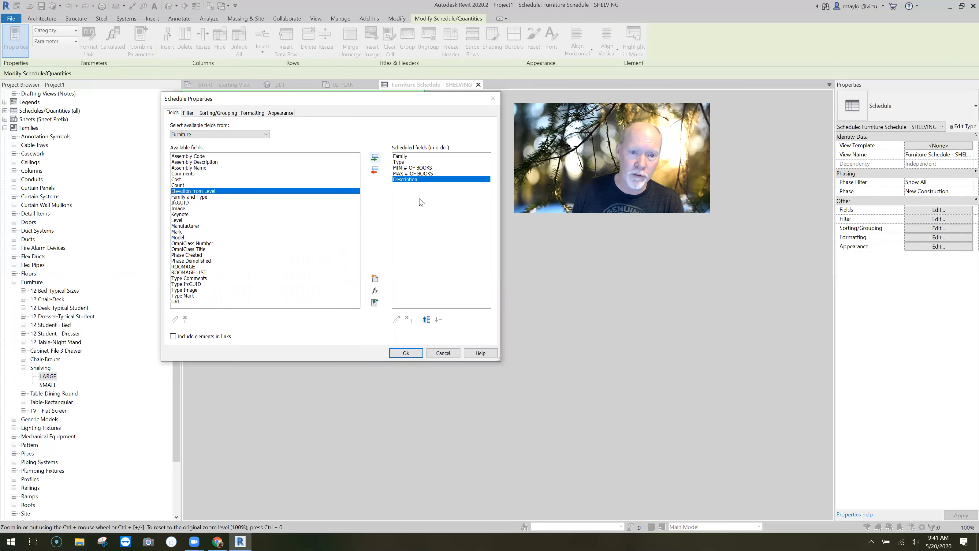
left_click(405, 353)
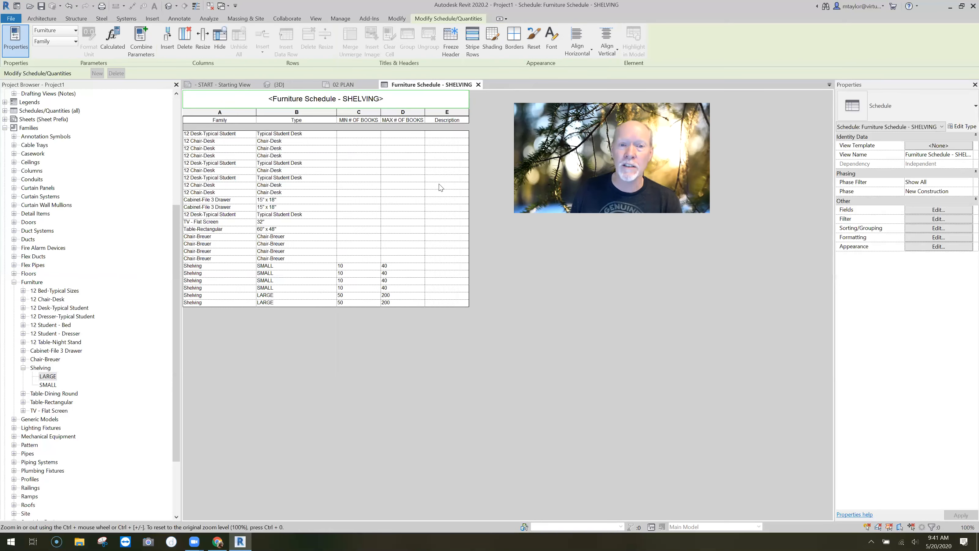
- Set the Description of the SMALL and LARGE Shelving types to SHELVING, applying it to all elements of each type
left_click(450, 267)
type("SHELVING")
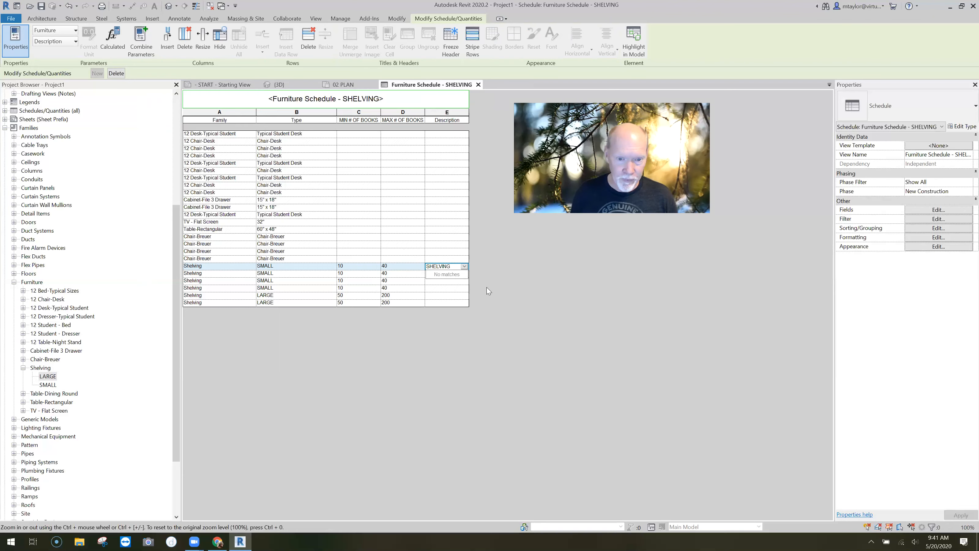
key("Return")
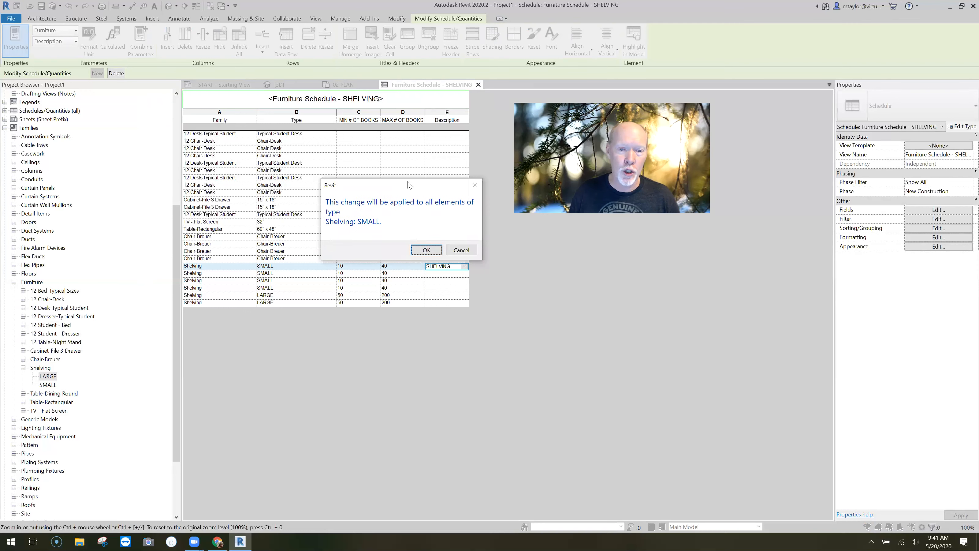
key("Return")
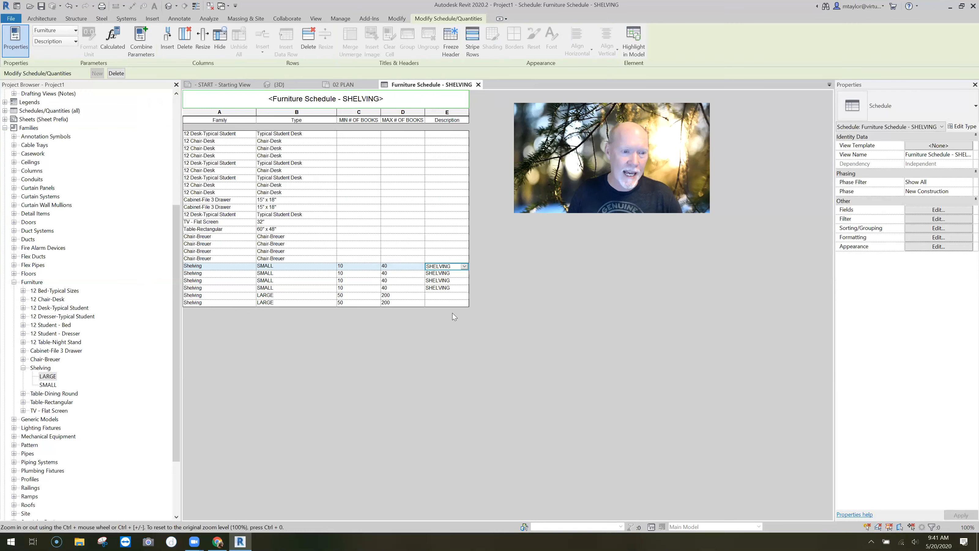
left_click(436, 295)
type("SHEL")
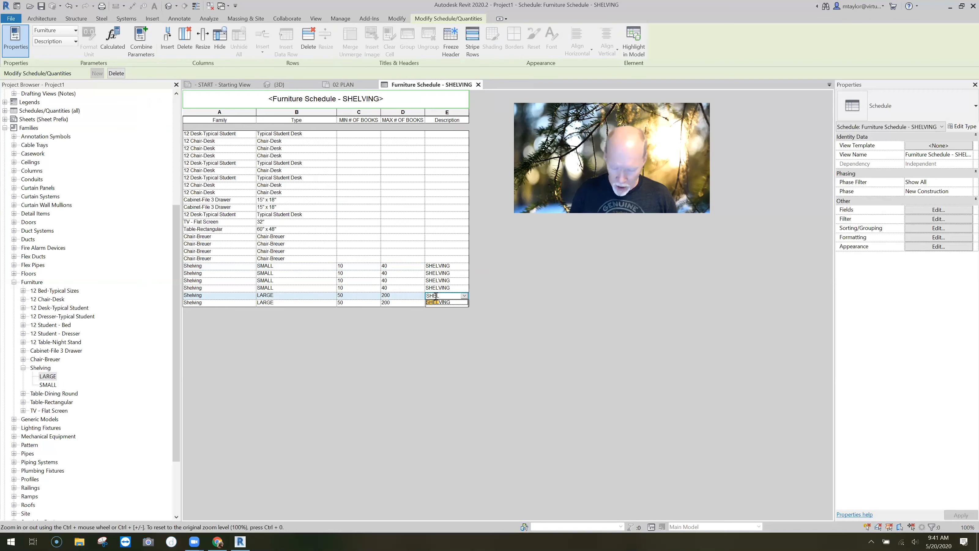
left_click(443, 303)
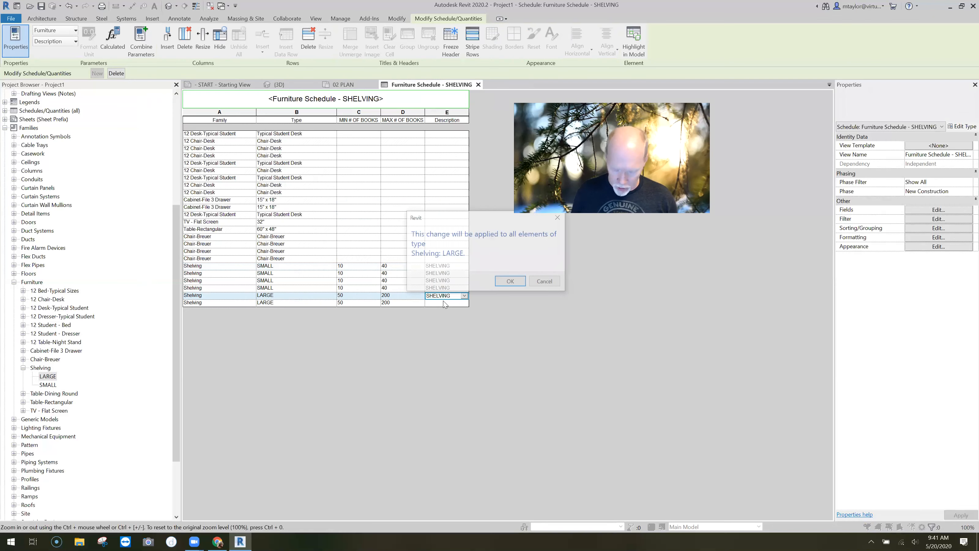
key("Return")
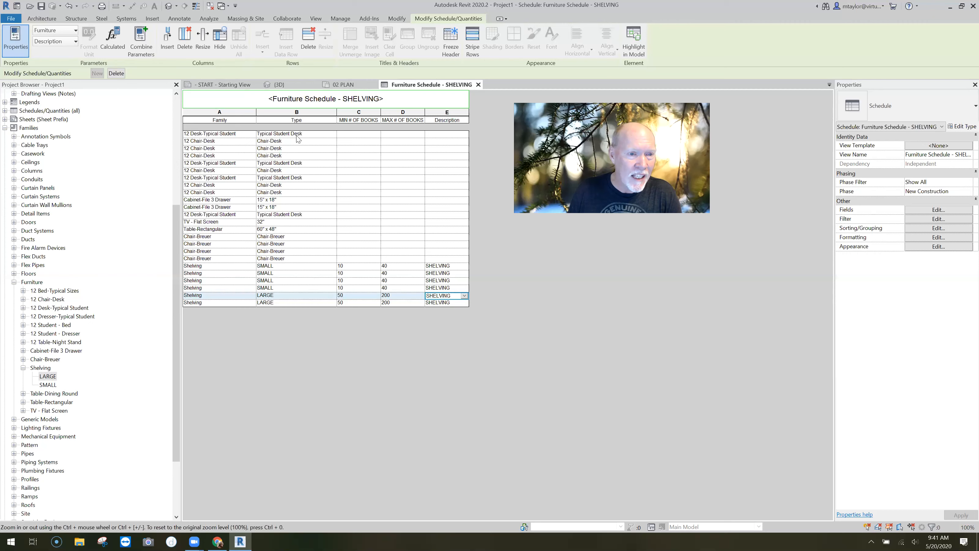
- Set the Description of 12 Desk-Typical Student to DESK and of 12 Chair-Desk to CHAIR, applying each to its whole type
left_click(454, 134)
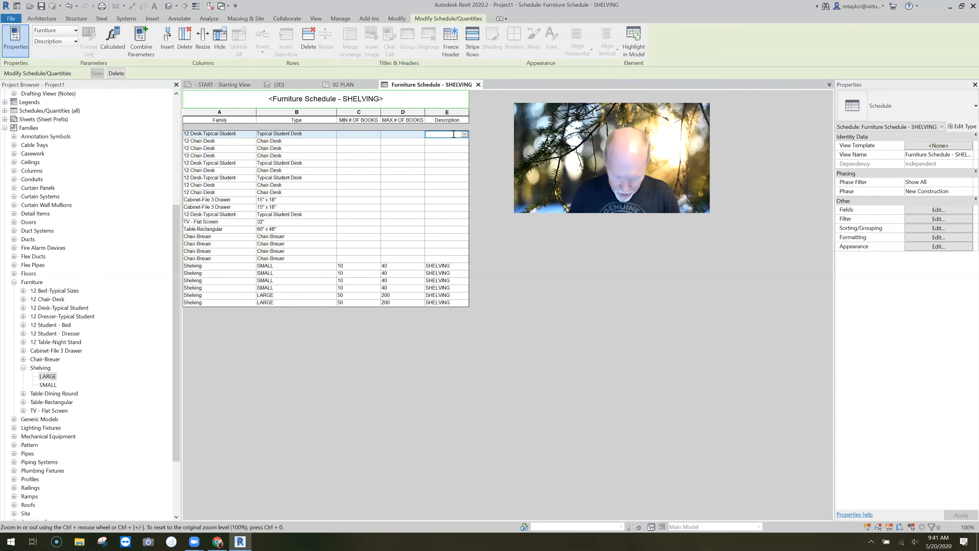
type("DESK")
key("Return")
key("Return")
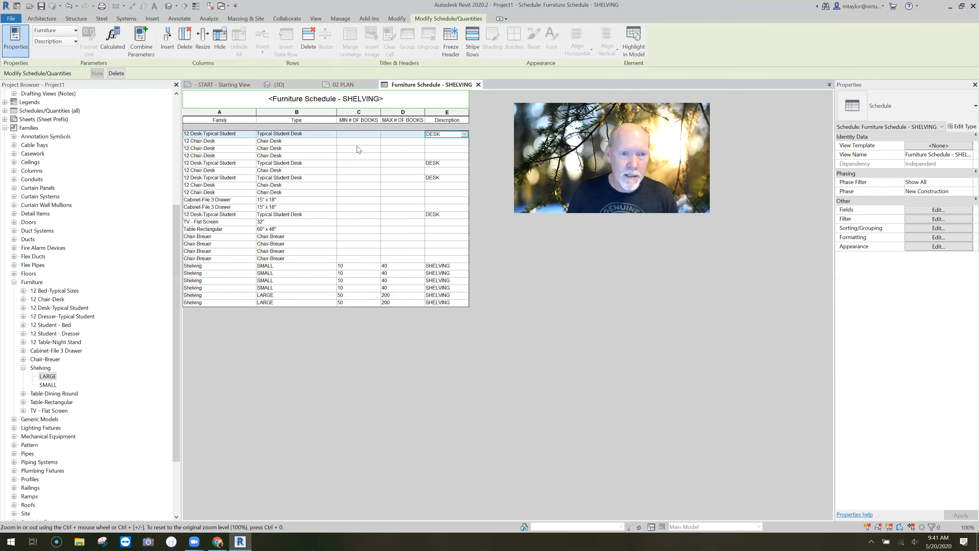
left_click(441, 141)
type("CHAIR")
key("Return")
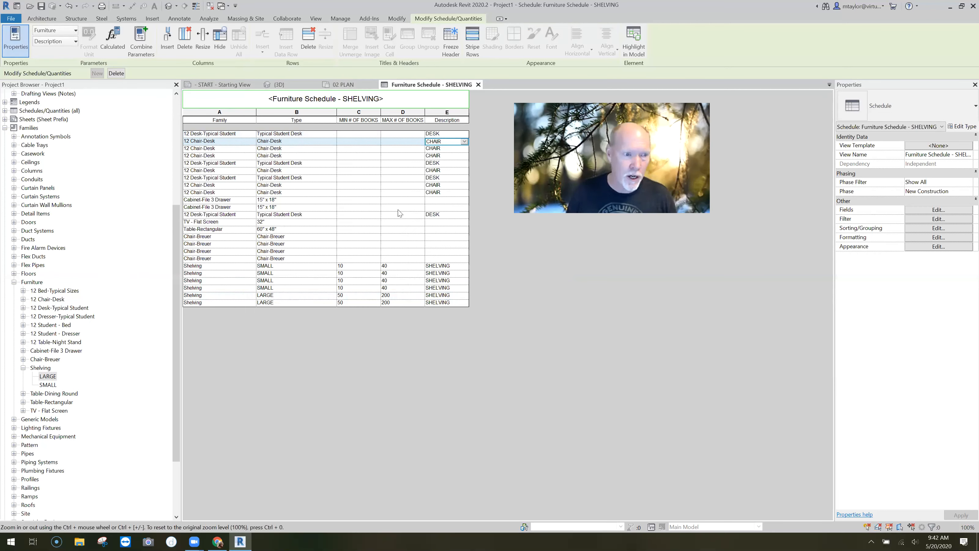
- Set the Description of Cabinet-File 3 Drawer to FILES and of TV - Flat Screen to TV
left_click(433, 199)
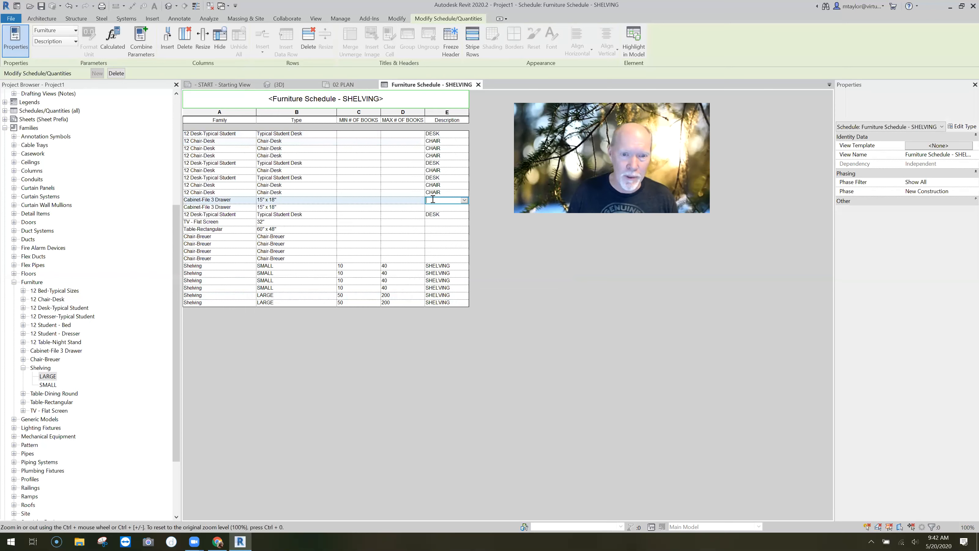
type("FILES")
key("Return")
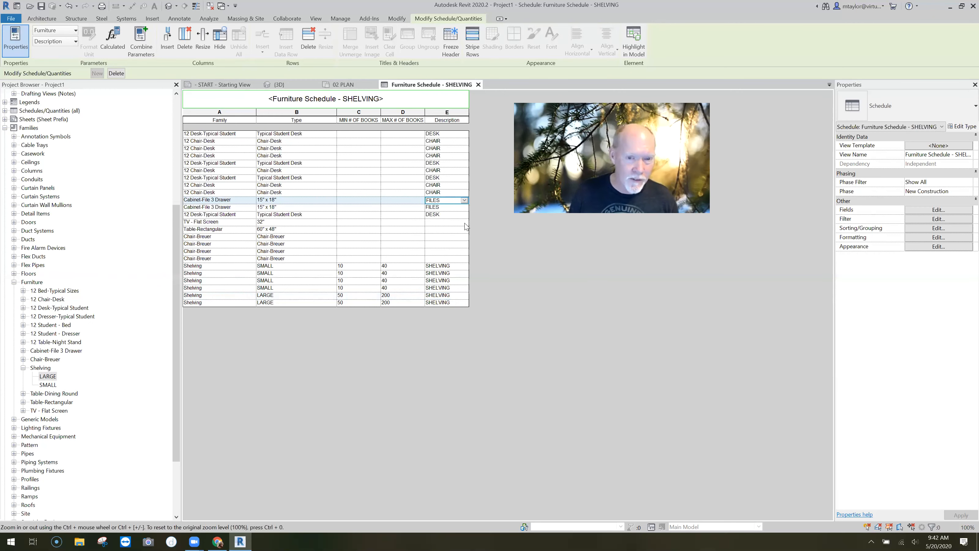
left_click(440, 222)
type("TV")
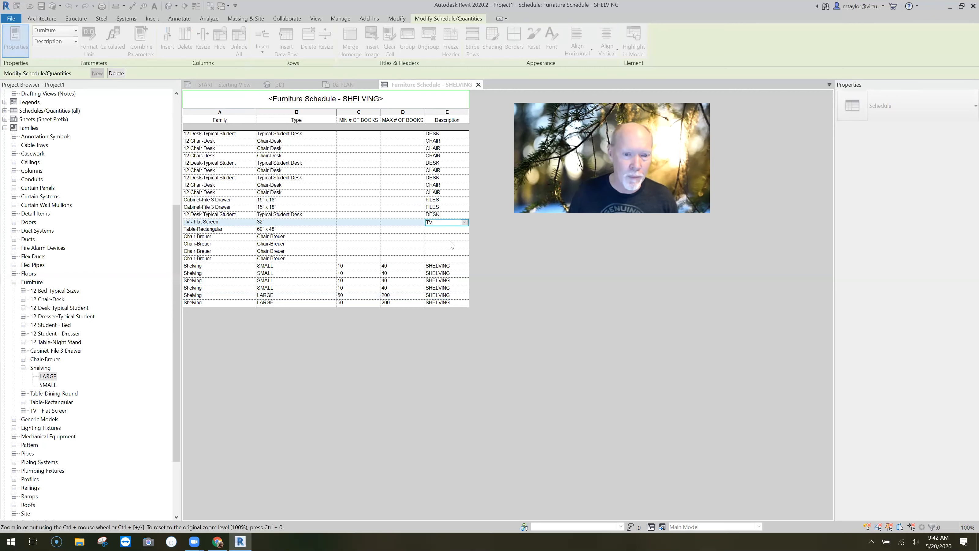
key("Return")
- Set the Description of Table-Rectangular to TABLE and of Chair-Breuer to CHAIR
left_click(435, 230)
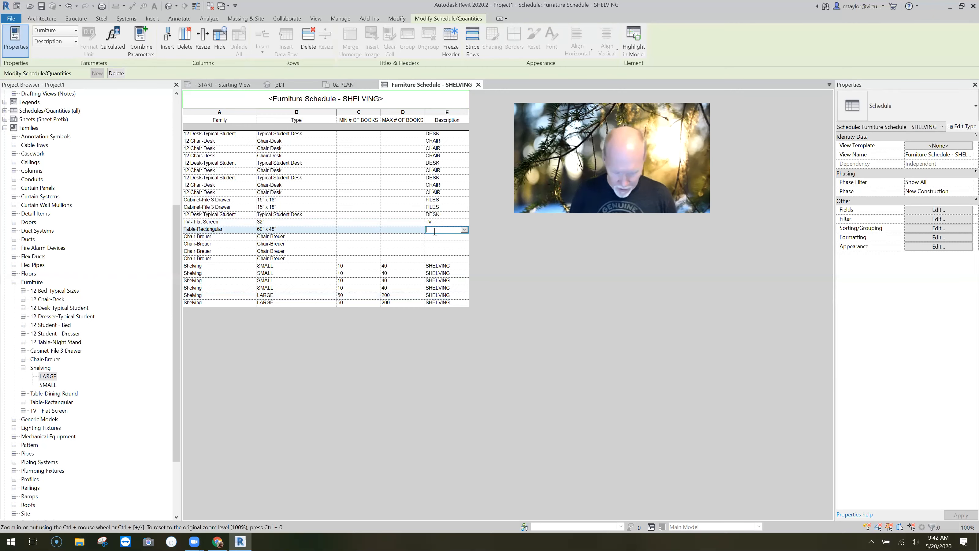
type("TABLE")
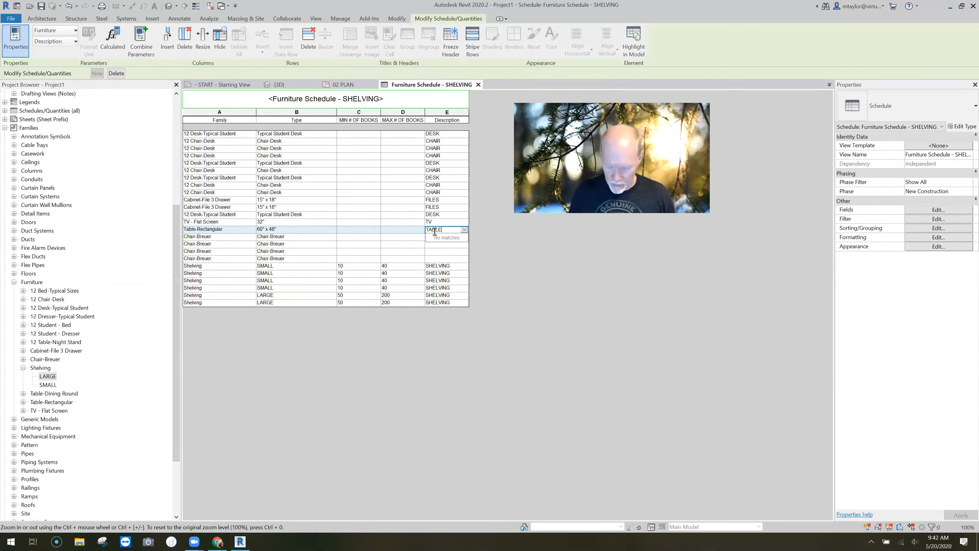
key("Return")
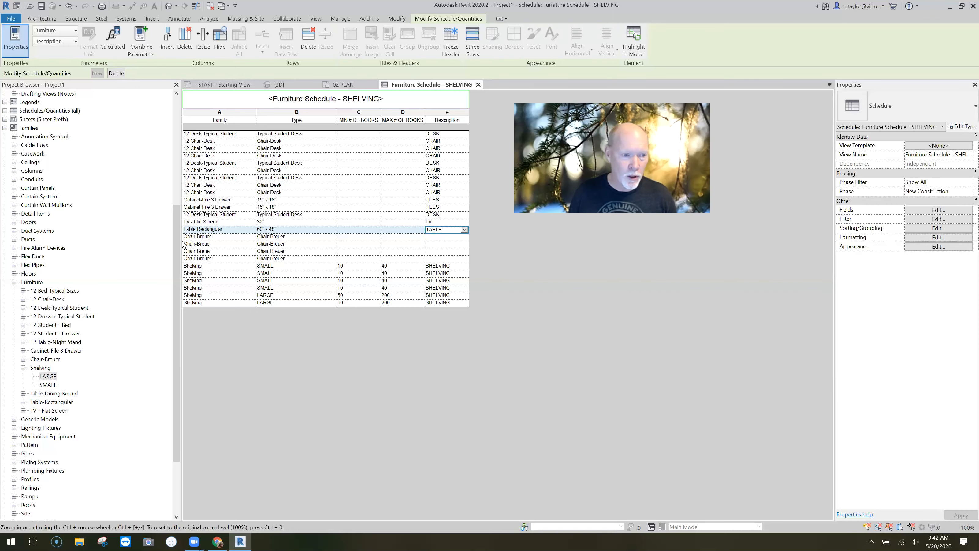
left_click(437, 237)
type("CHAIR")
key("Return")
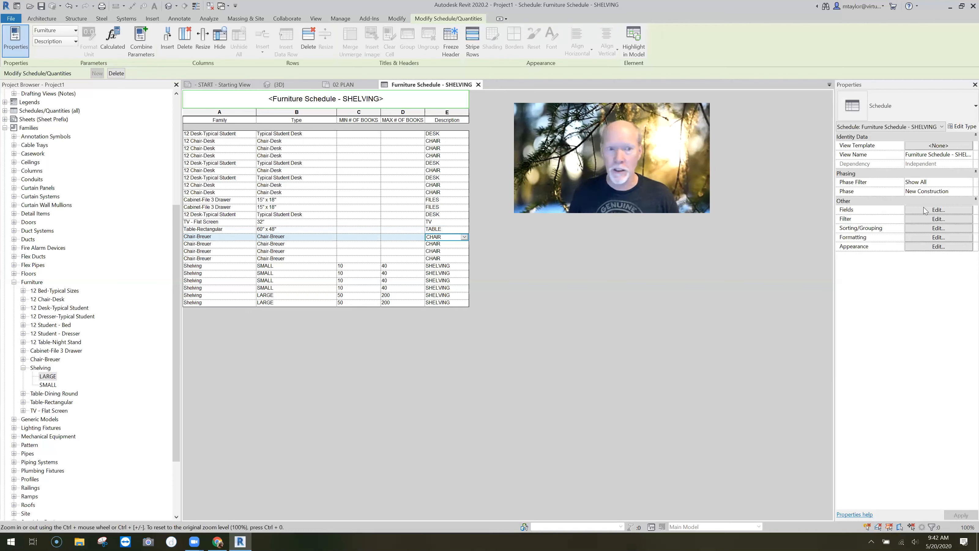
- Filter the schedule to items whose Description equals SHELVING
left_click(933, 219)
left_click(254, 127)
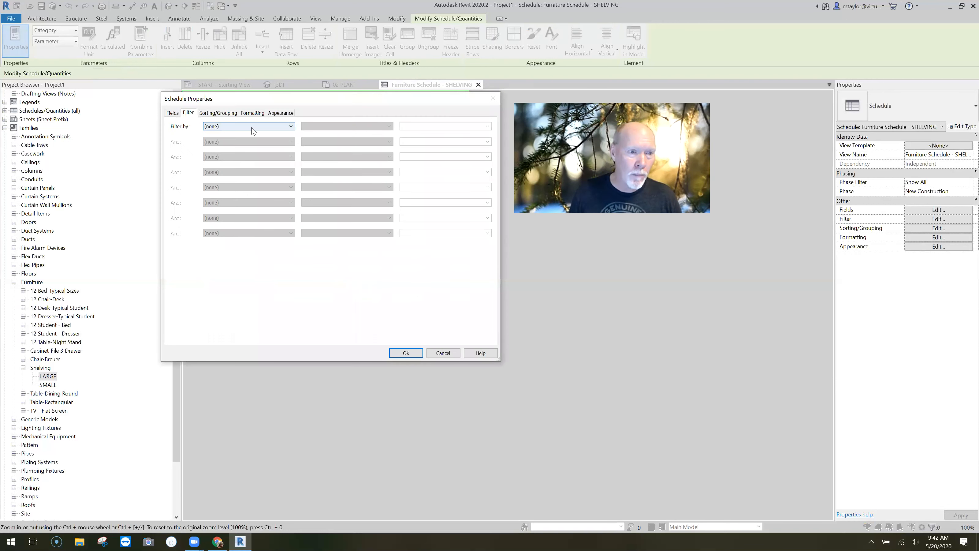
left_click(232, 151)
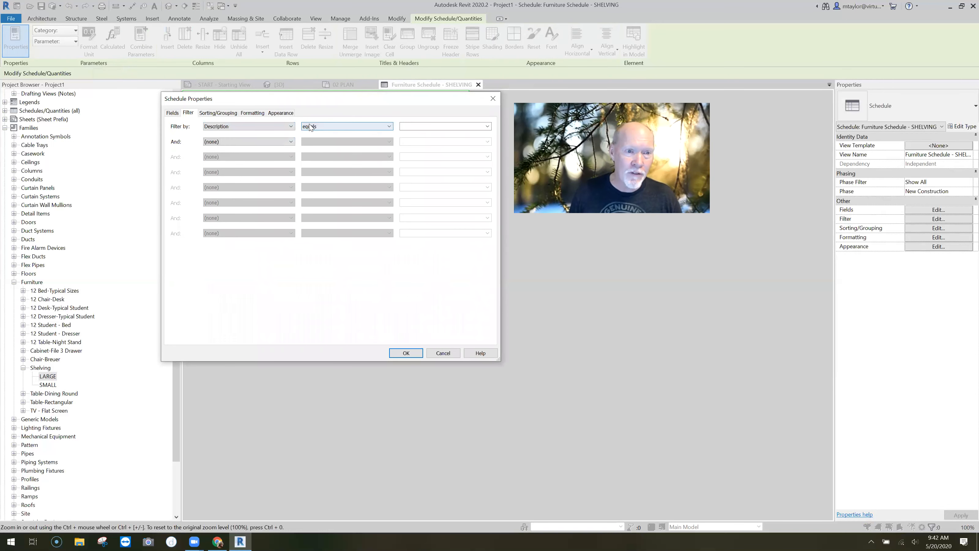
left_click(326, 130)
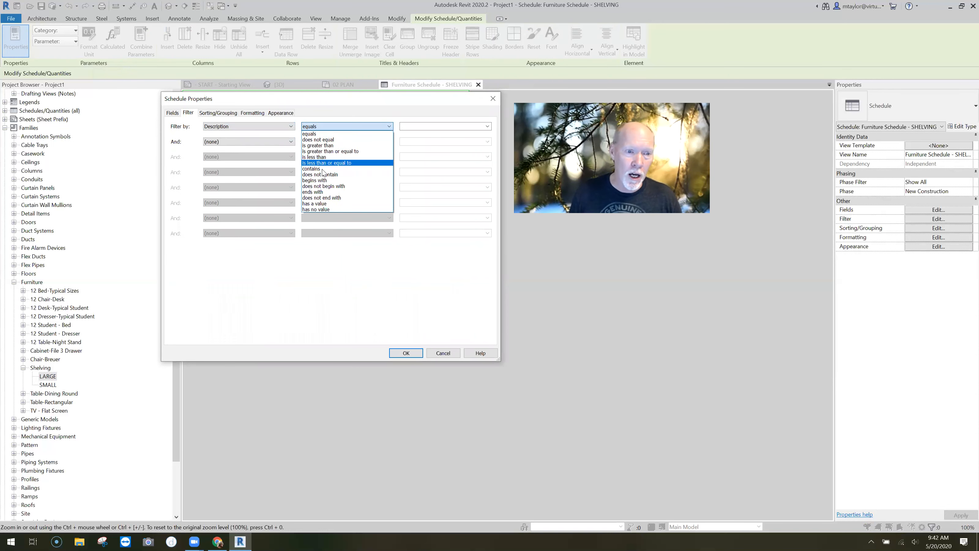
left_click(313, 128)
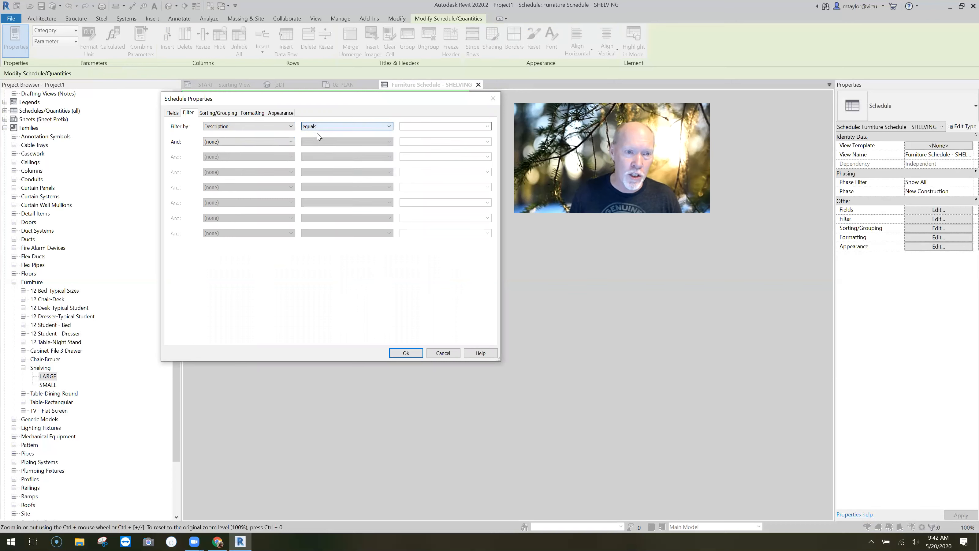
left_click(403, 127)
left_click(488, 126)
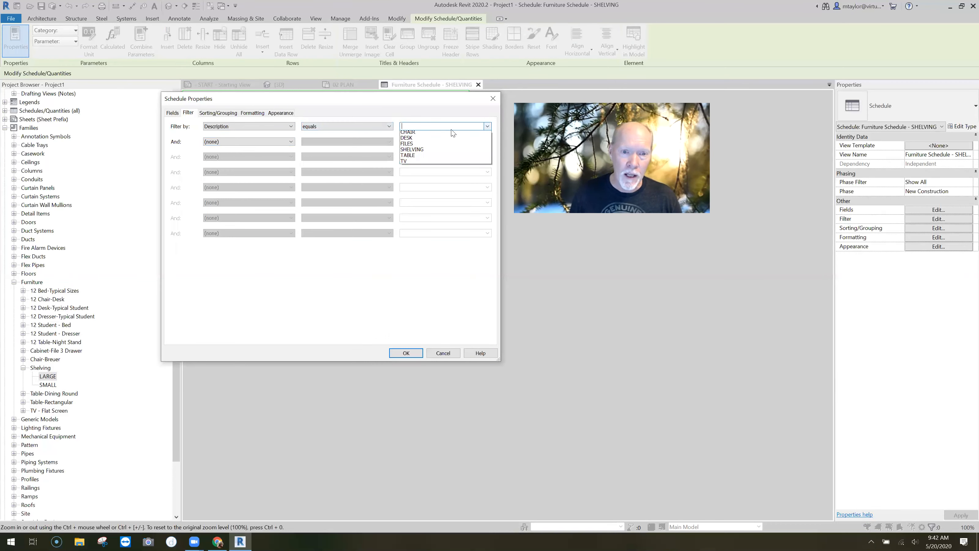
left_click(426, 136)
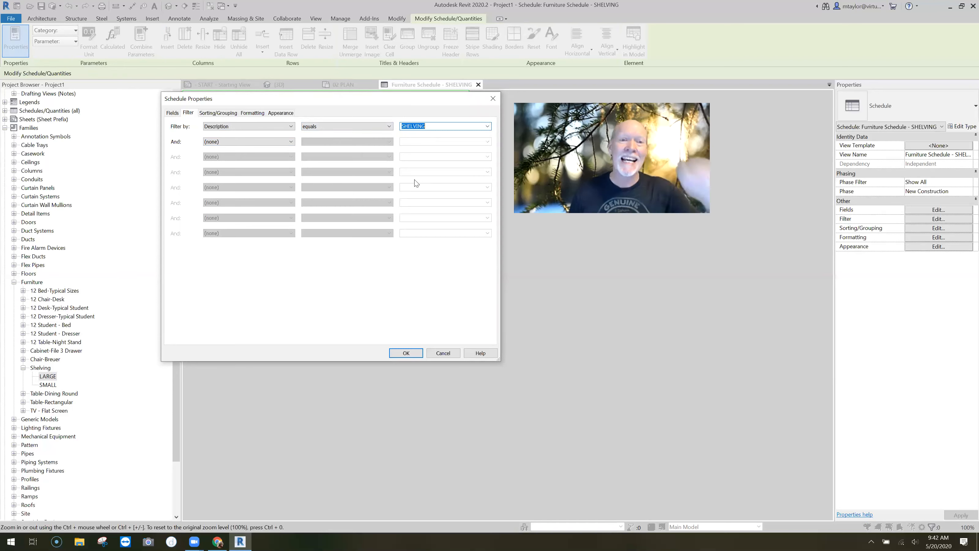
left_click(408, 353)
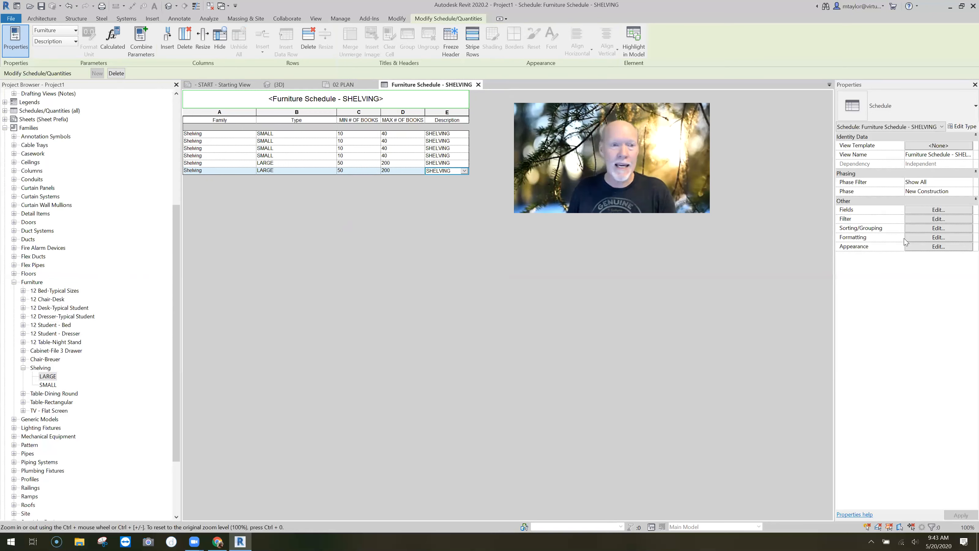
- Sort the schedule by Type in ascending order with a blank line between groups
left_click(938, 228)
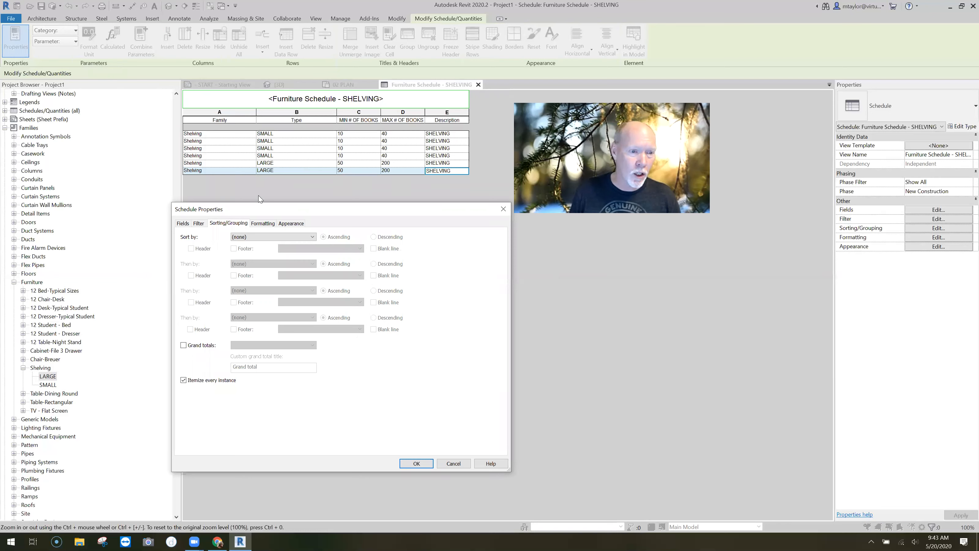
left_click(251, 237)
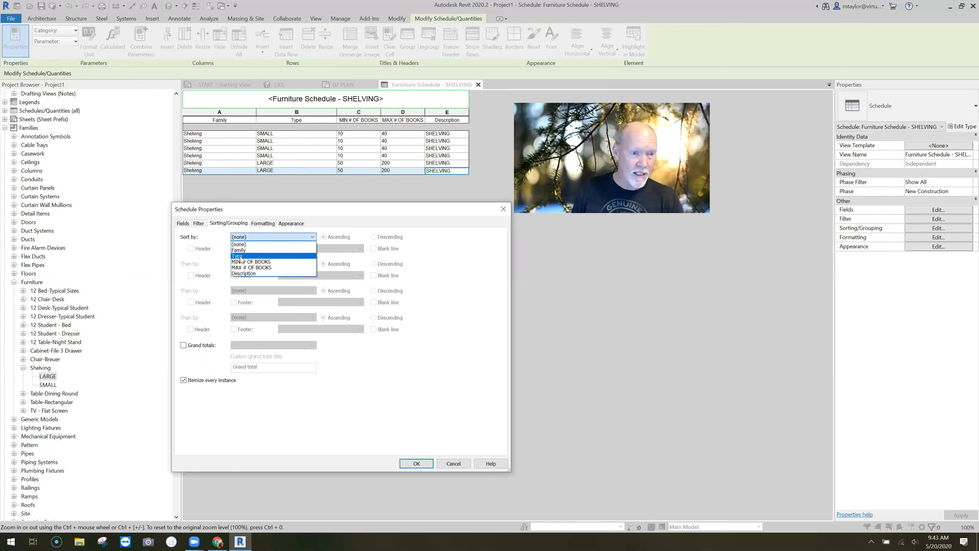
left_click(241, 256)
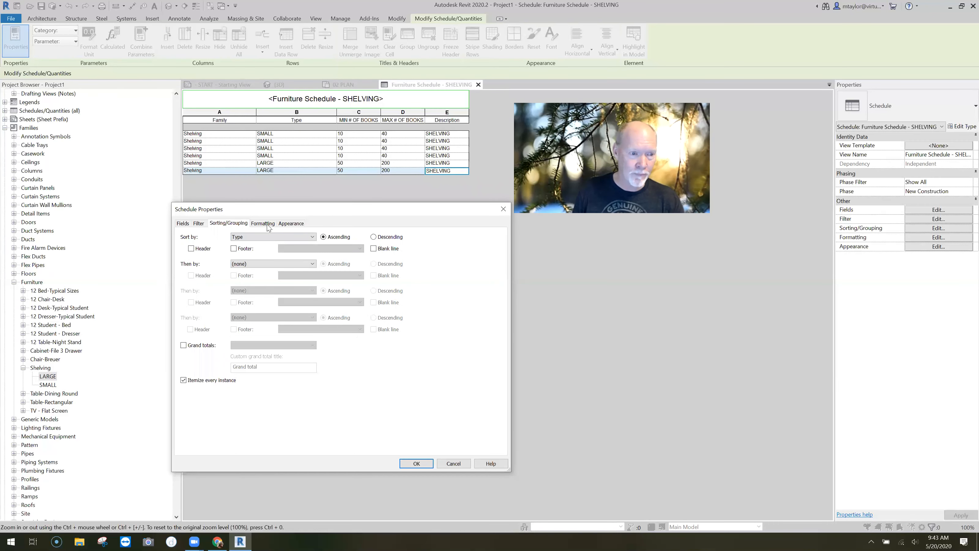
left_click(373, 248)
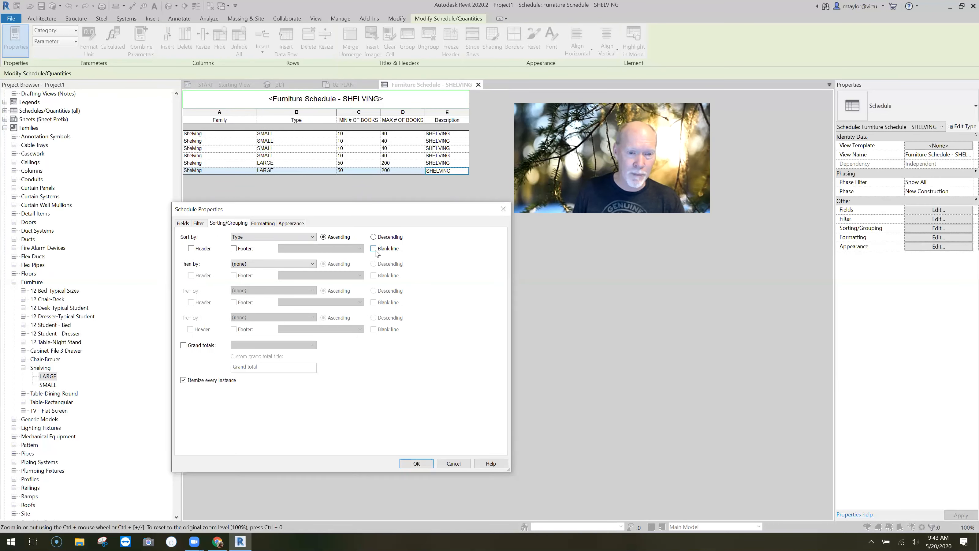
left_click(416, 464)
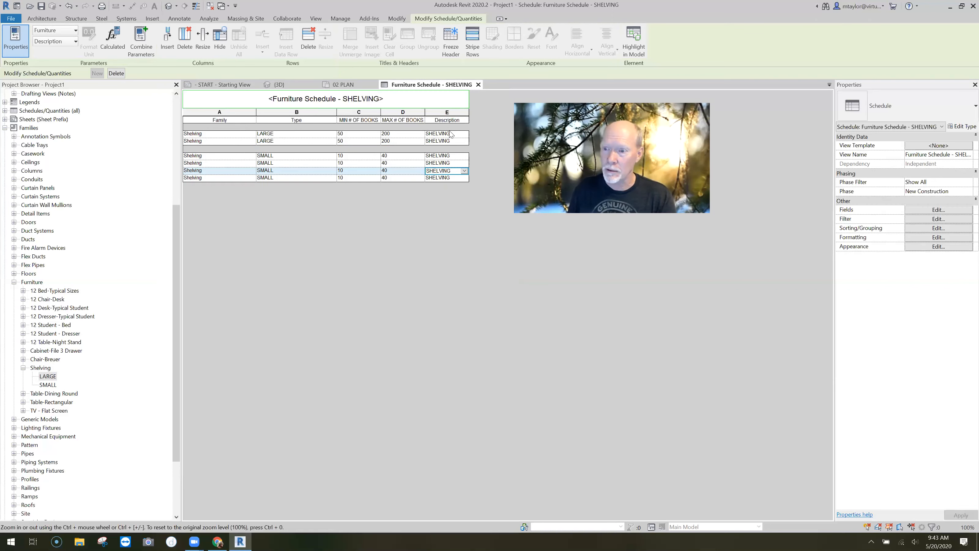
- Hide the Description and Family fields in the shelving schedule's formatting
left_click(913, 237)
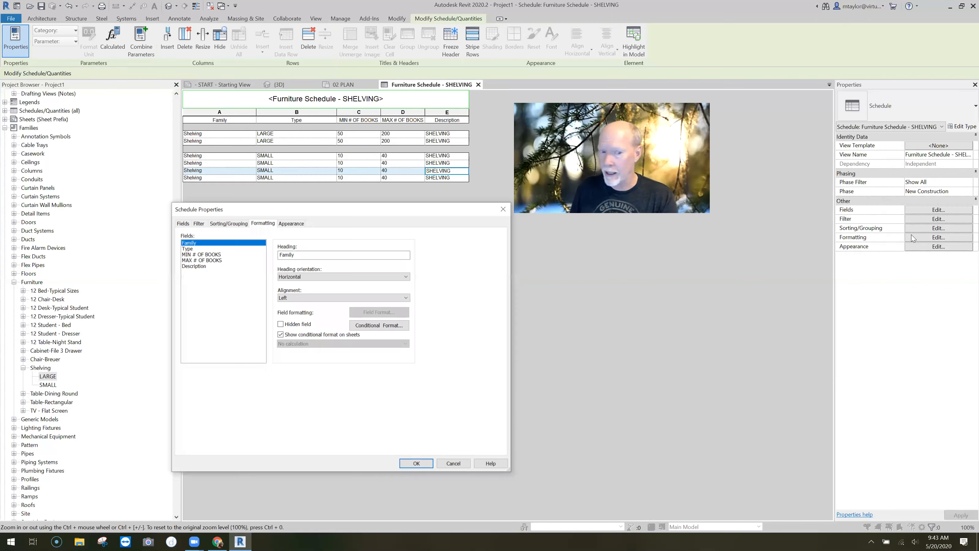
left_click(194, 266)
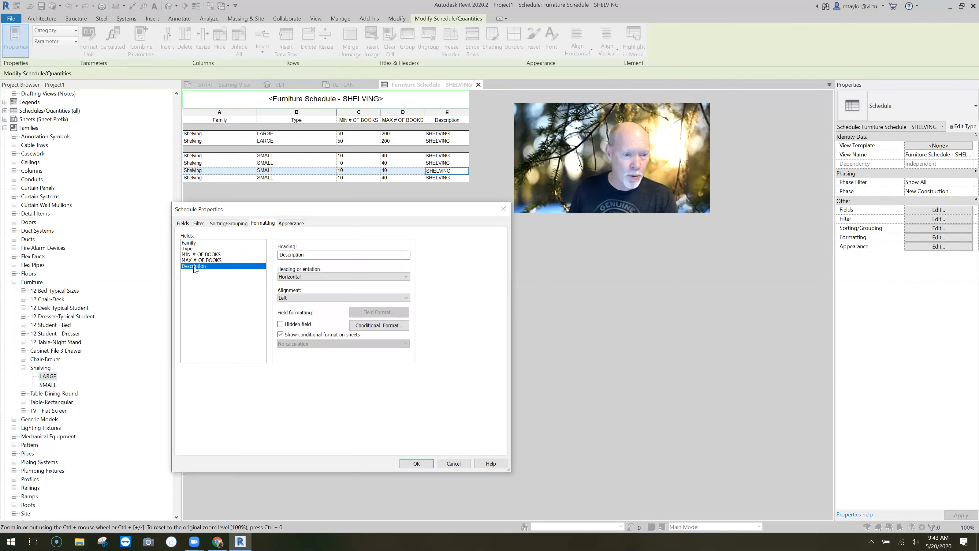
left_click(281, 324)
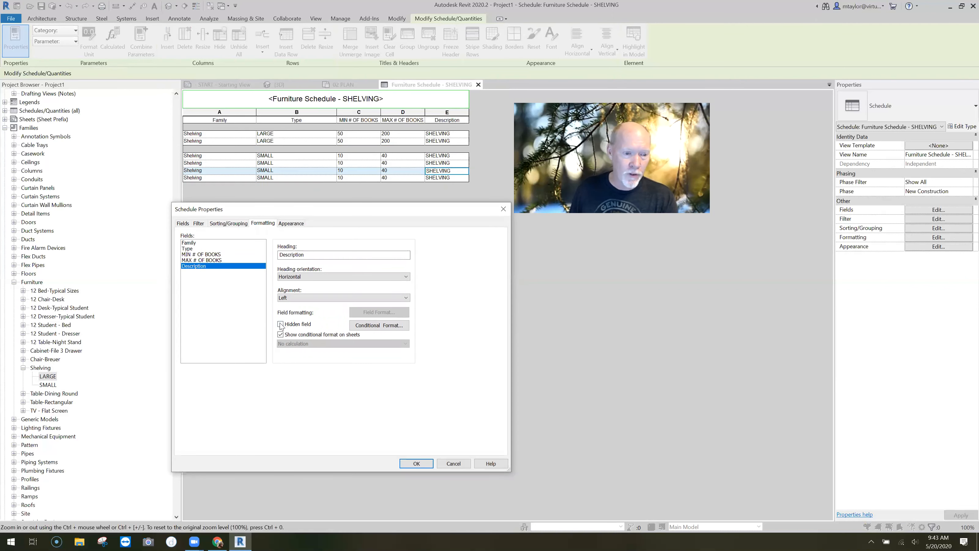
left_click(422, 465)
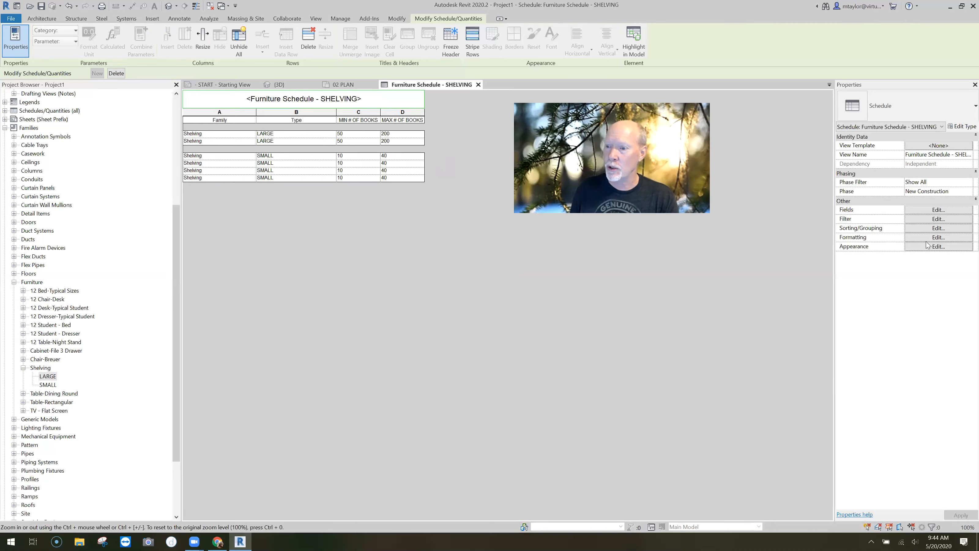
left_click(938, 238)
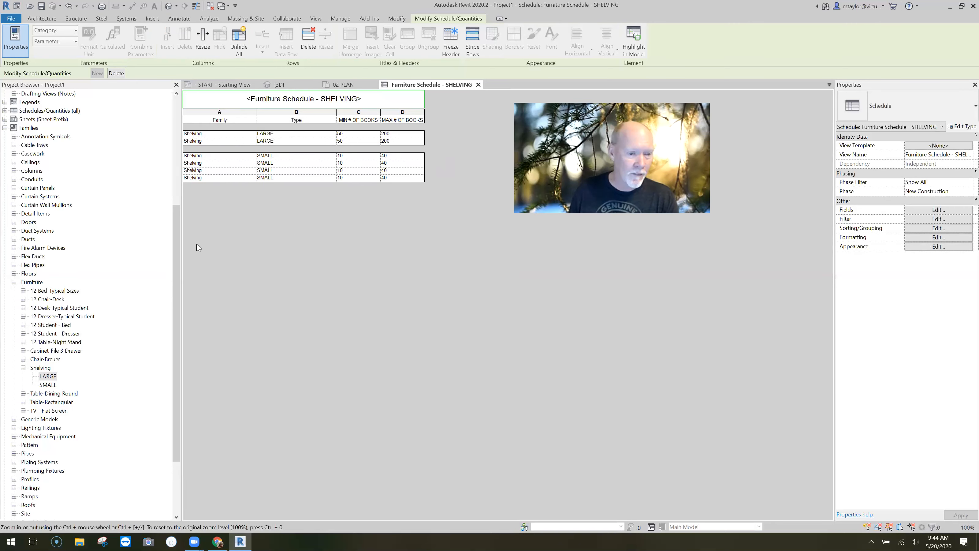
left_click(281, 324)
left_click(417, 464)
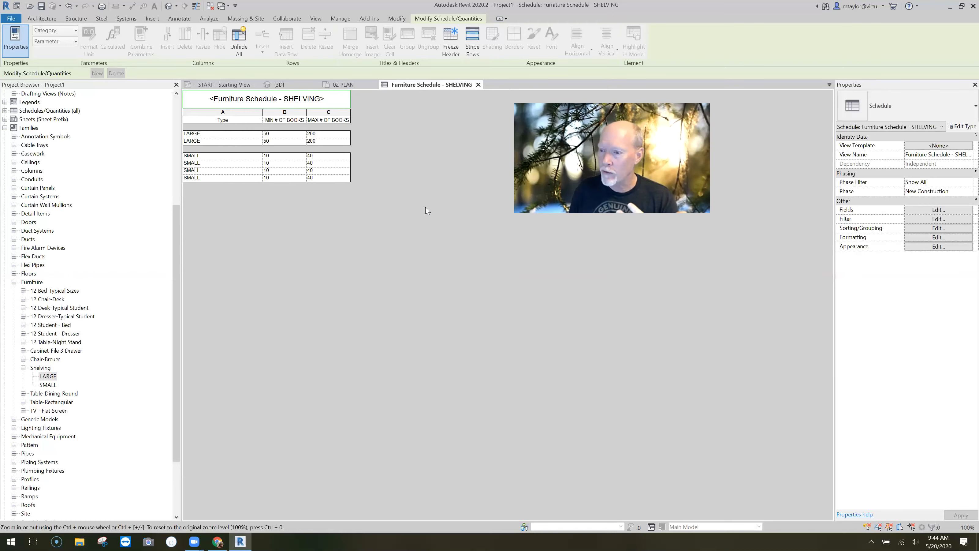
- Set the MIN # OF BOOKS and MAX # OF BOOKS fields to Calculate totals
left_click(939, 237)
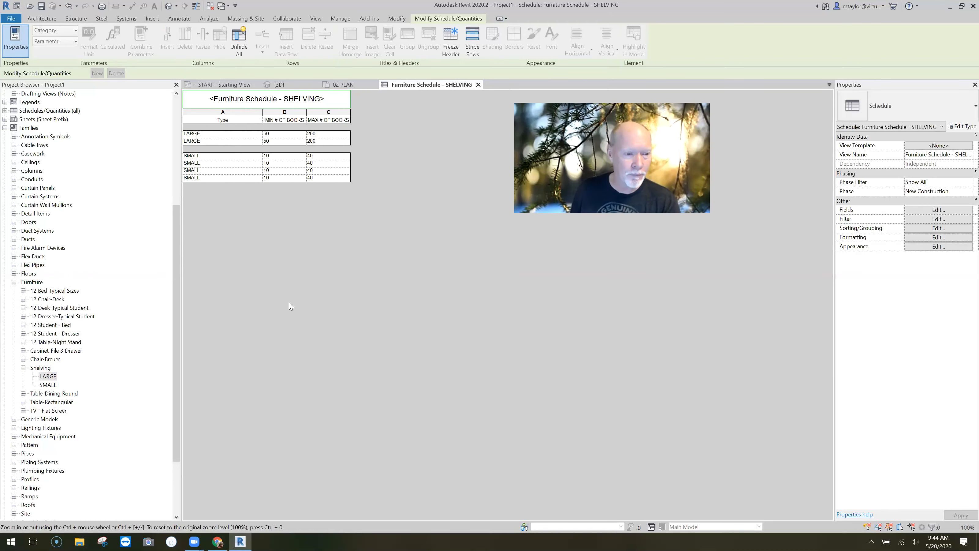
left_click(202, 255)
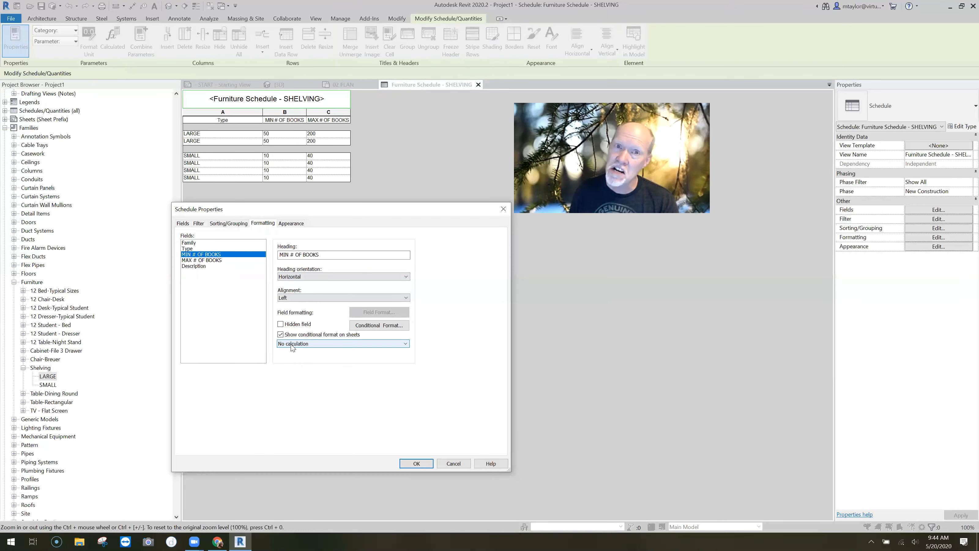
left_click(302, 343)
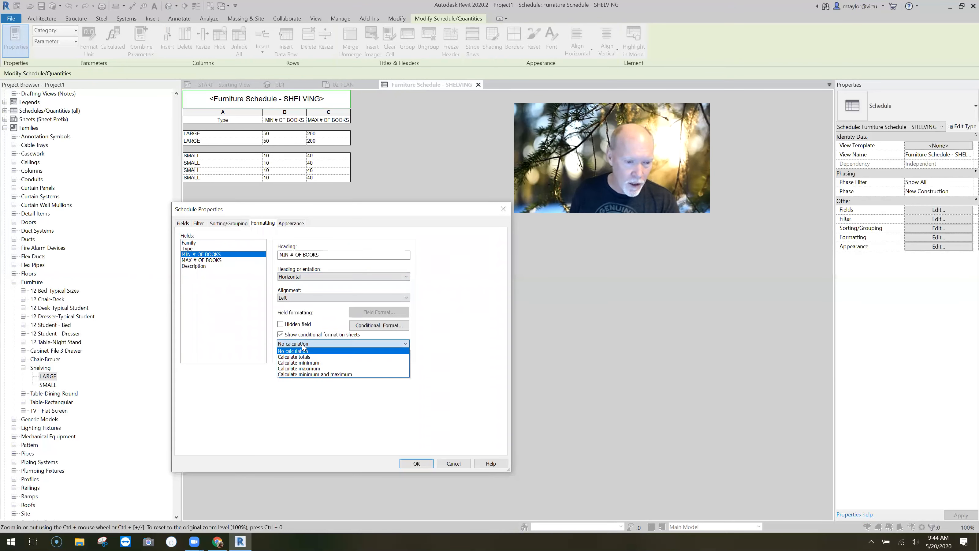
left_click(301, 357)
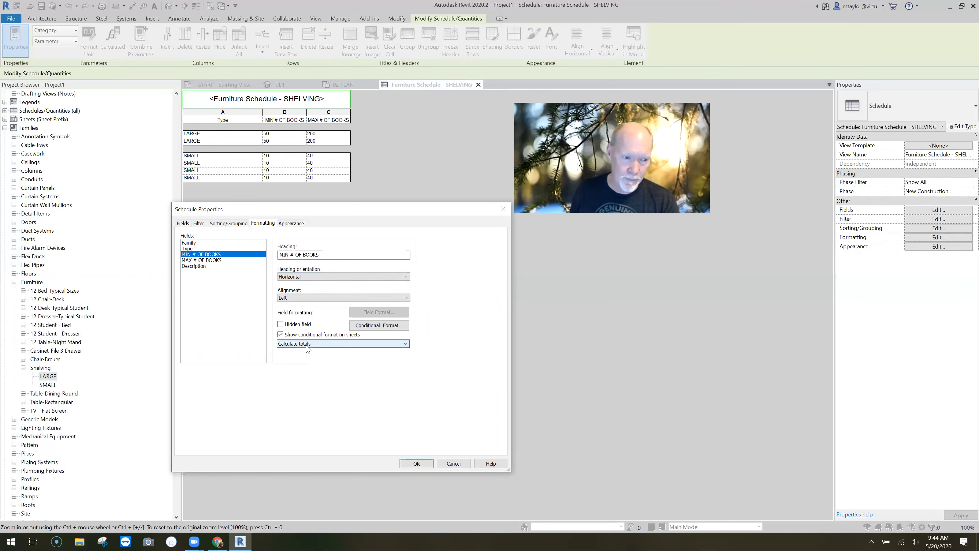
left_click(214, 260)
left_click(295, 343)
left_click(298, 357)
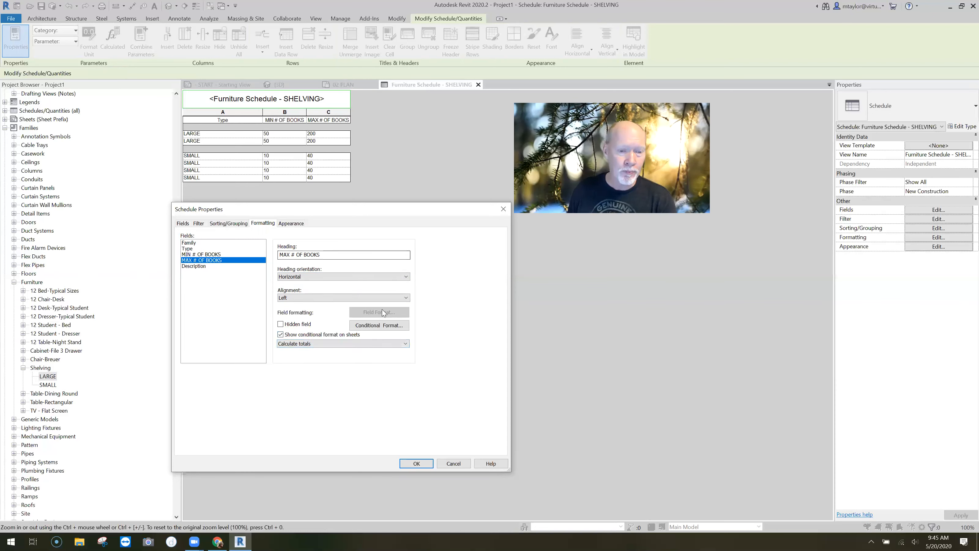
- Add a footer showing Count and totals to each Type group of the schedule
left_click(228, 224)
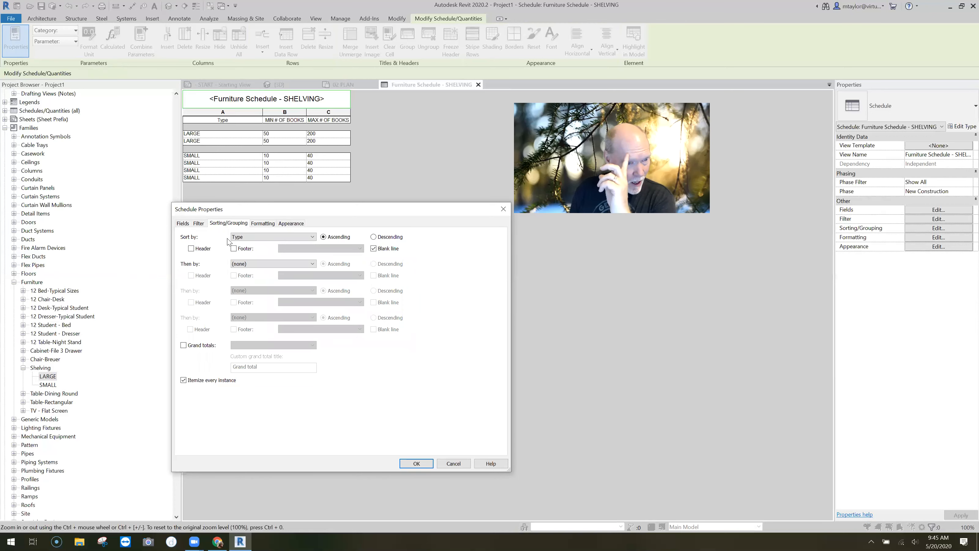
left_click(233, 249)
left_click(329, 252)
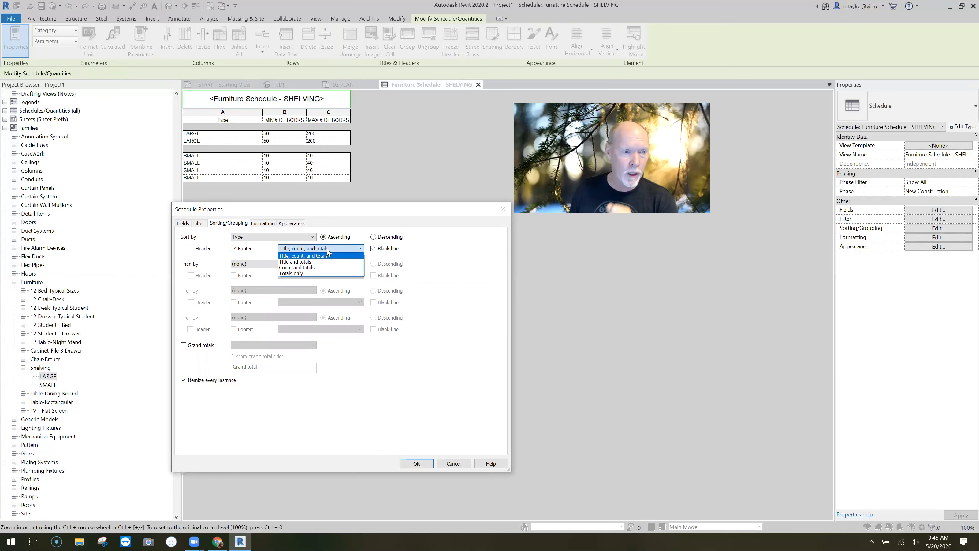
left_click(311, 269)
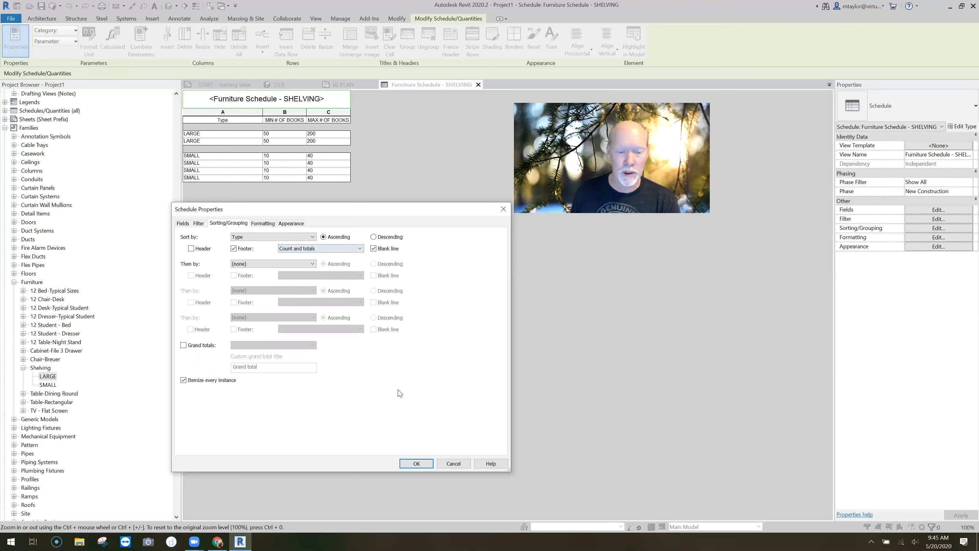
key("Return")
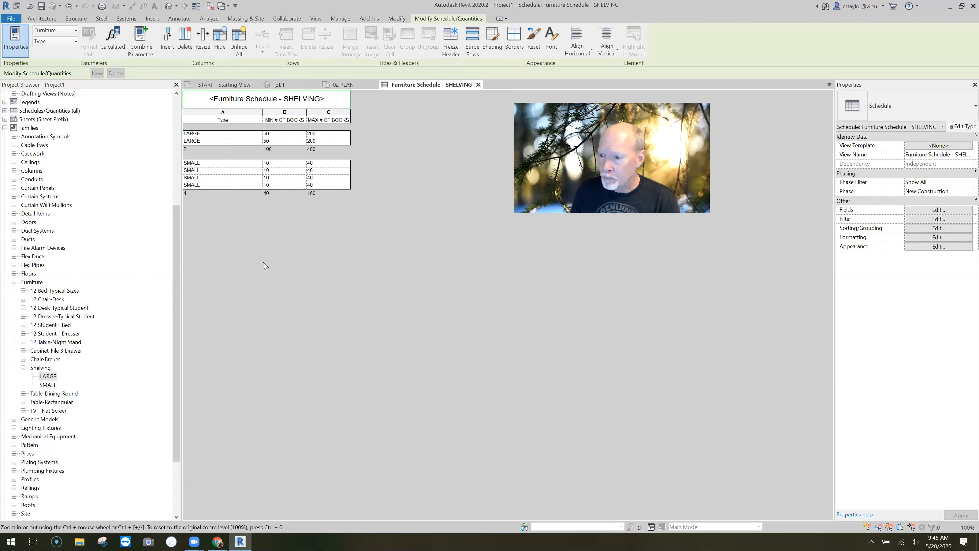
- Turn on grand totals for the schedule, showing Totals only
left_click(939, 228)
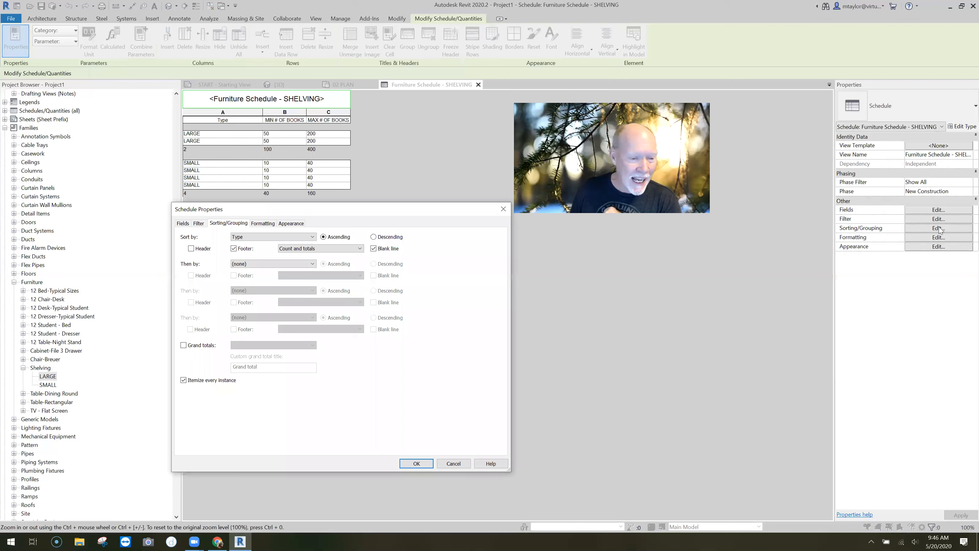
left_click(184, 345)
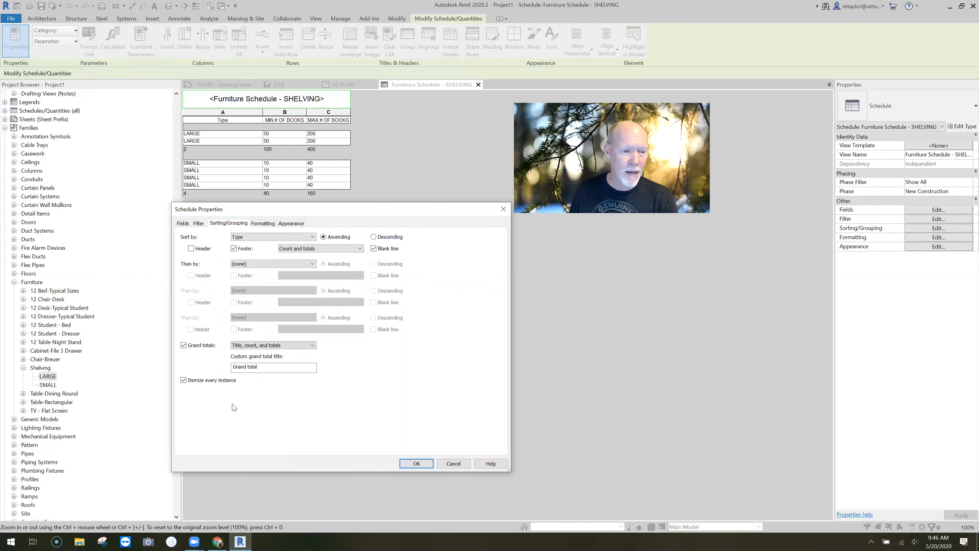
left_click(310, 346)
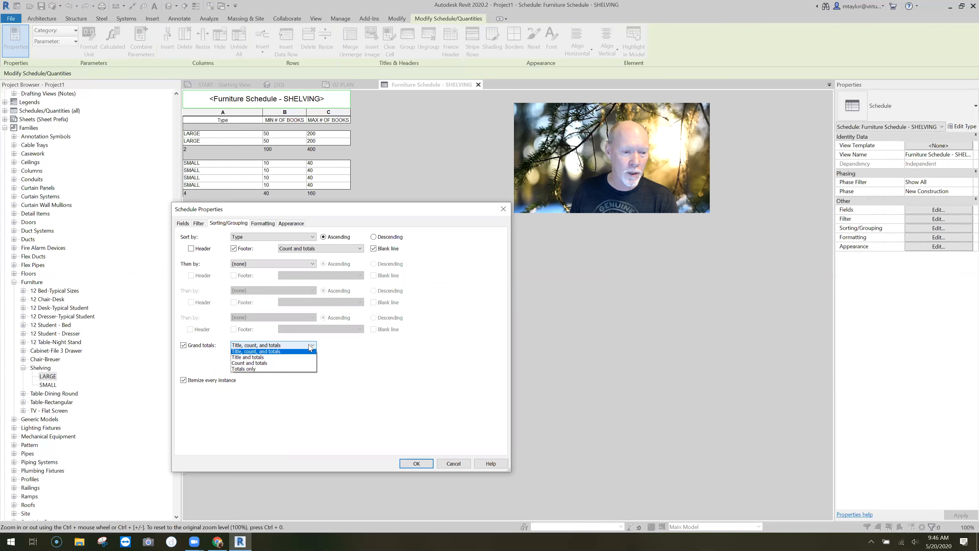
left_click(253, 370)
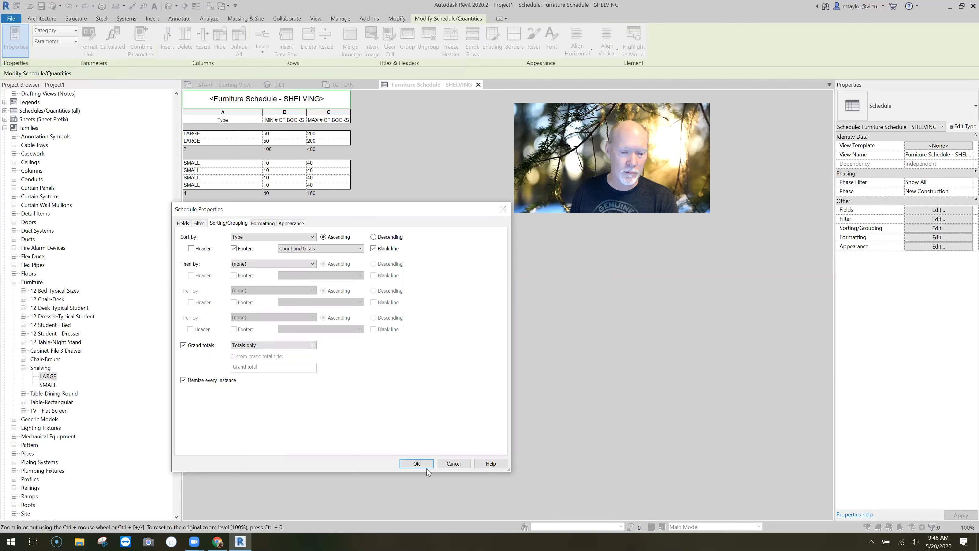
left_click(417, 464)
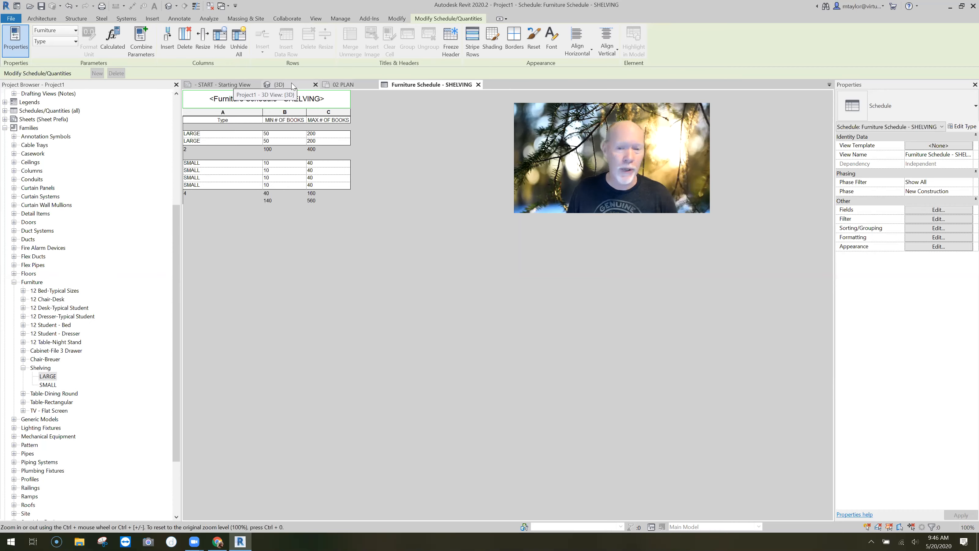
- In the 3D view, move the two small bookcases near the west wall closer to the room's northwest corner
scroll(420, 324, "down", 2)
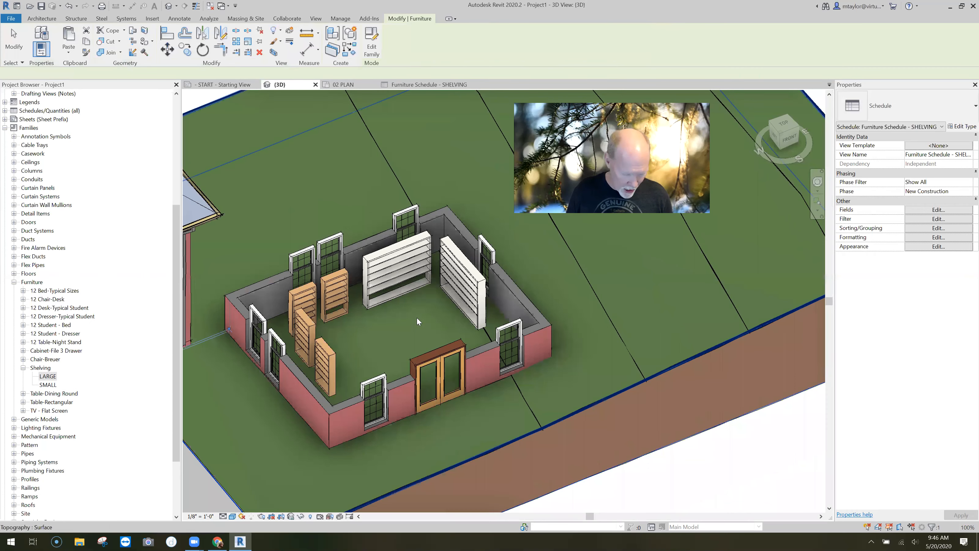
middle_click_drag(414, 377, 323, 233, "shift")
middle_click_drag(328, 267, 326, 297, "shift")
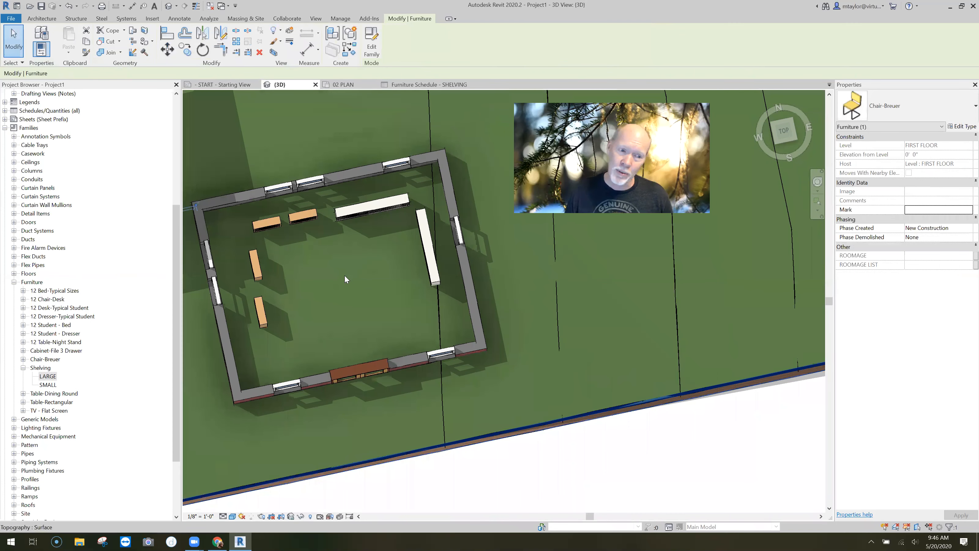
left_click(261, 276)
left_click_drag(261, 277, 249, 261)
left_click_drag(265, 320, 256, 302)
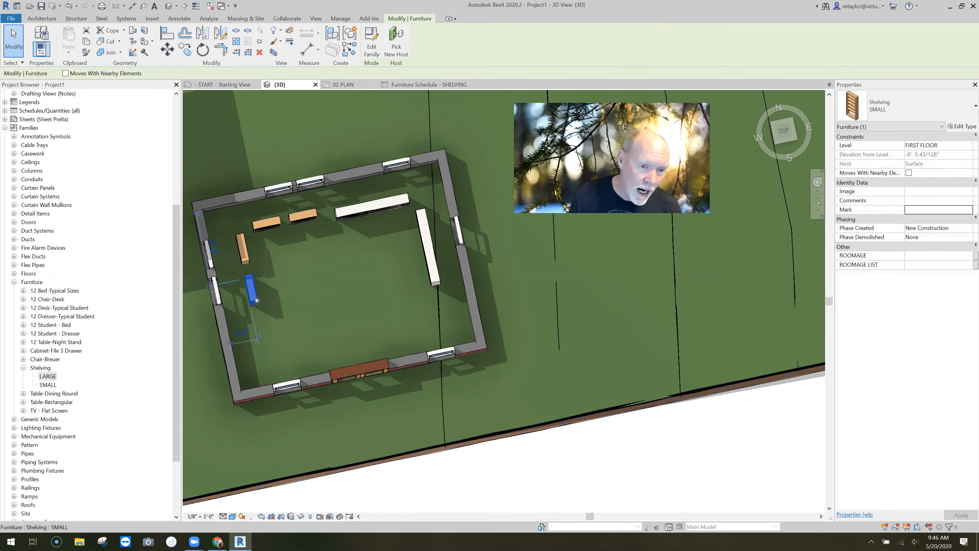
- Place another LARGE bookcase in the open middle of the room, parallel to the north wall
left_click(357, 213)
key("c")
key("s")
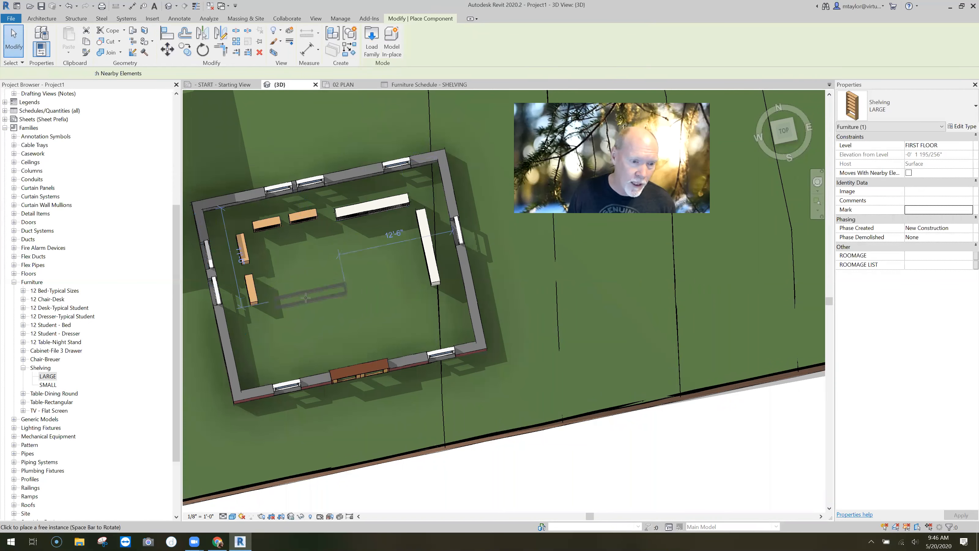
left_click(306, 297)
key("Escape")
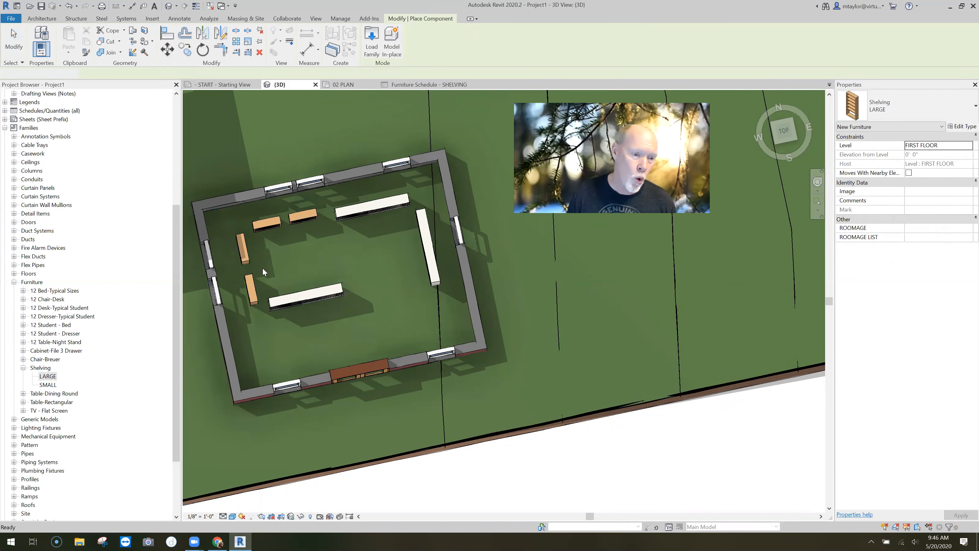
- Mirror a copy of three SMALL bookcases about an axis drawn just south of the middle LARGE bookcase
left_click(244, 247)
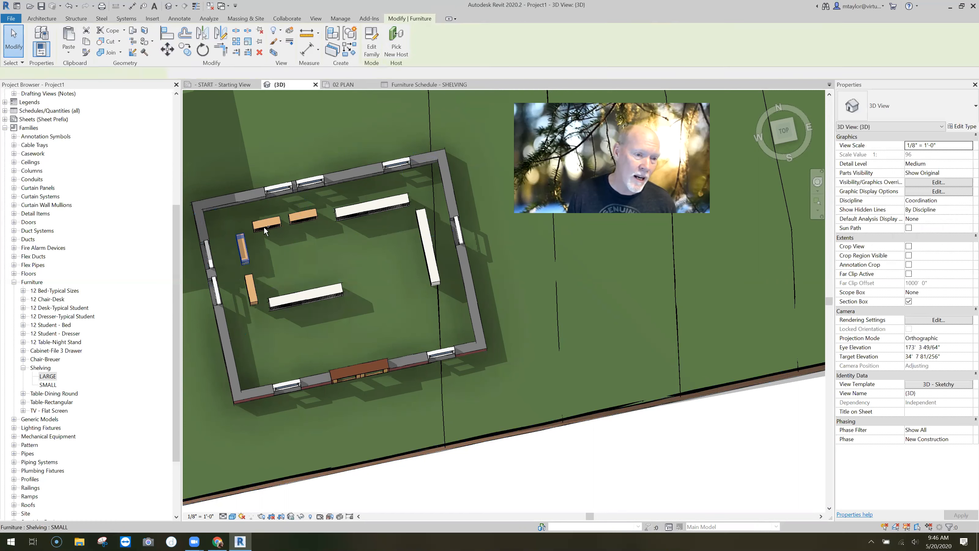
left_click(298, 221, "ctrl")
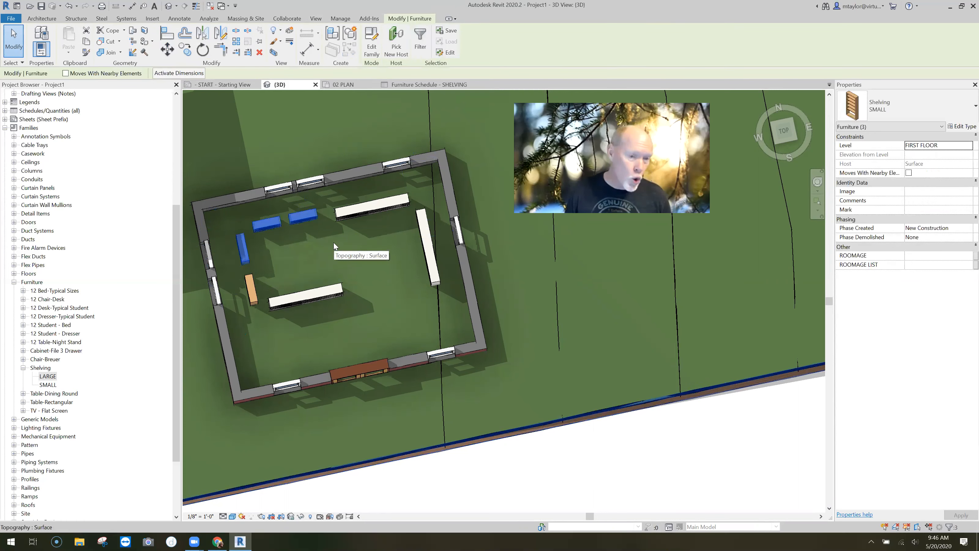
left_click(220, 33)
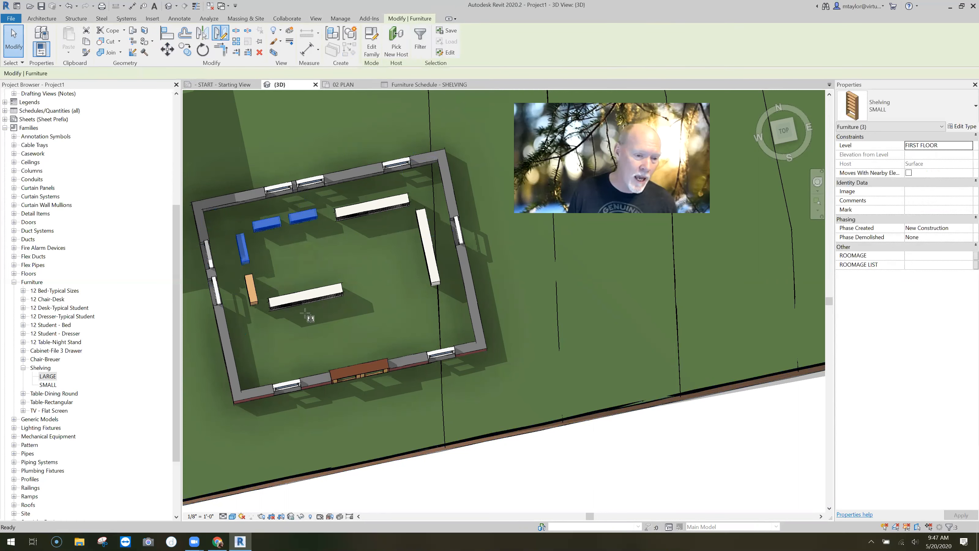
left_click(282, 333)
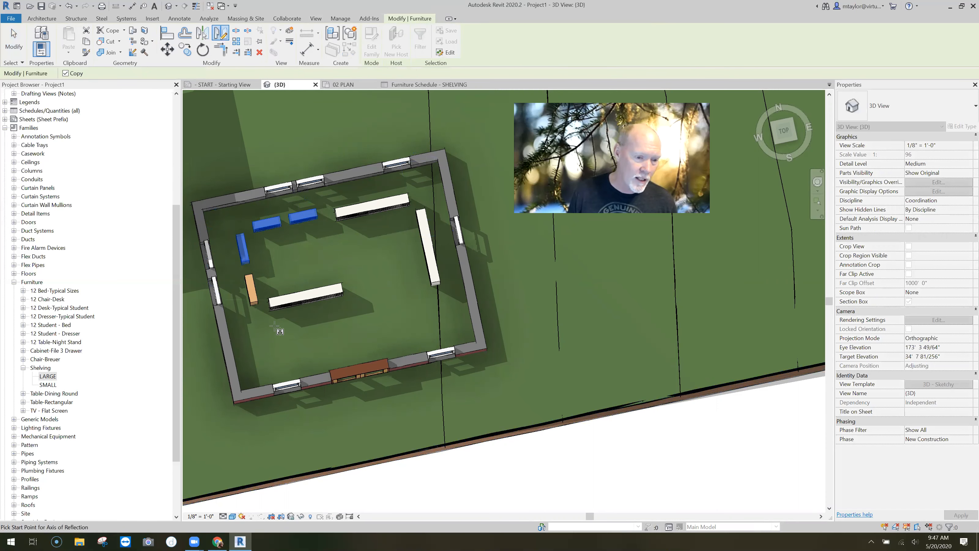
left_click(358, 317)
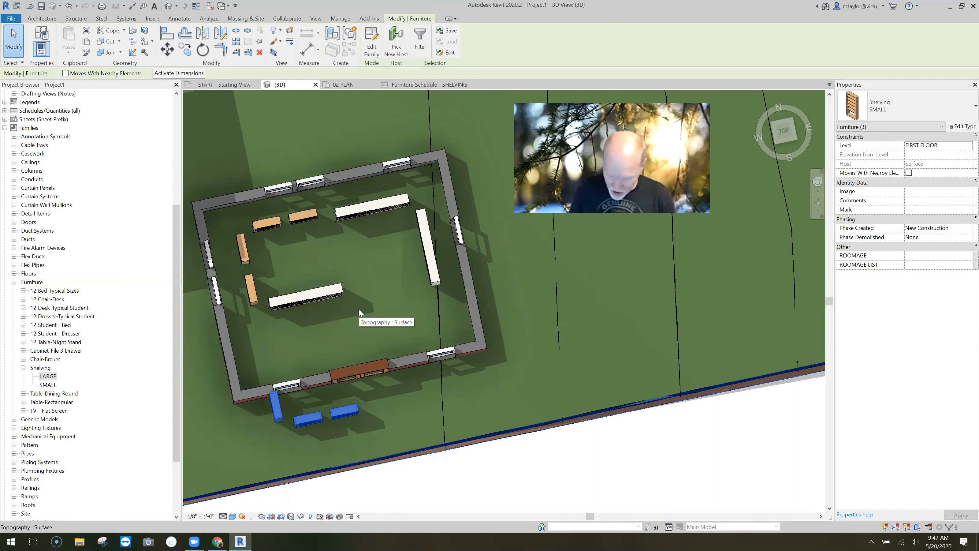
- Nudge the three mirrored bookcases north until they stand inside the room, clear of the south wall
key("Up")
key("Up")
key("Up")
key("Up")
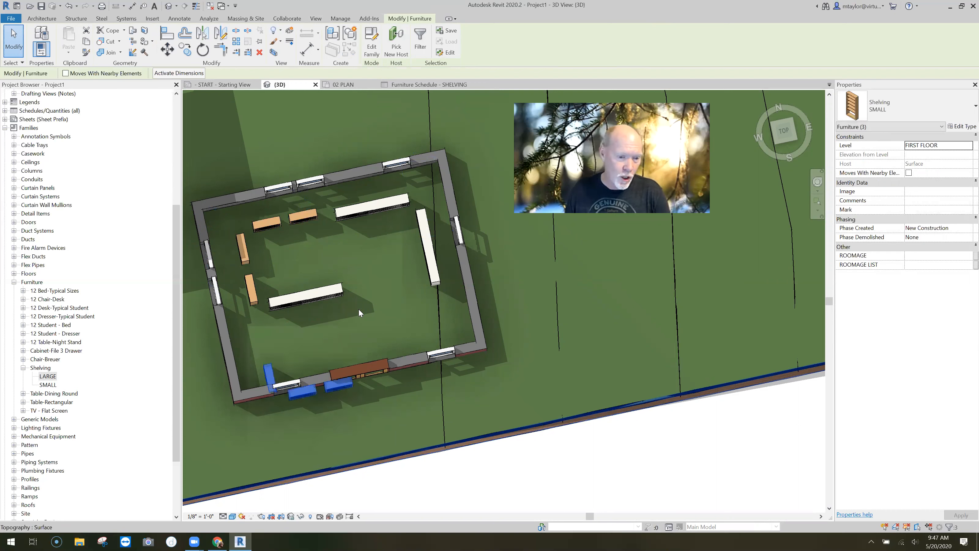
key("Up")
key("Up")
key("Up")
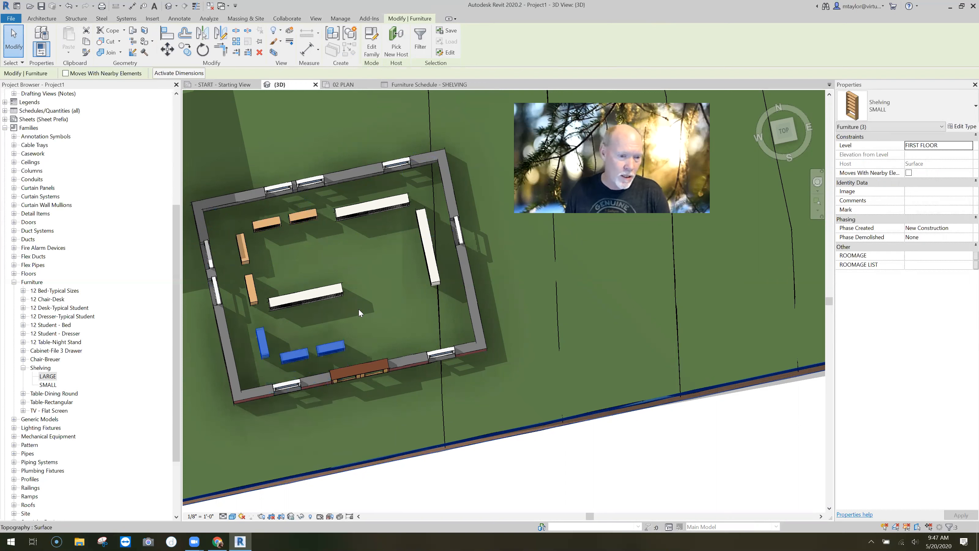
left_click(428, 332)
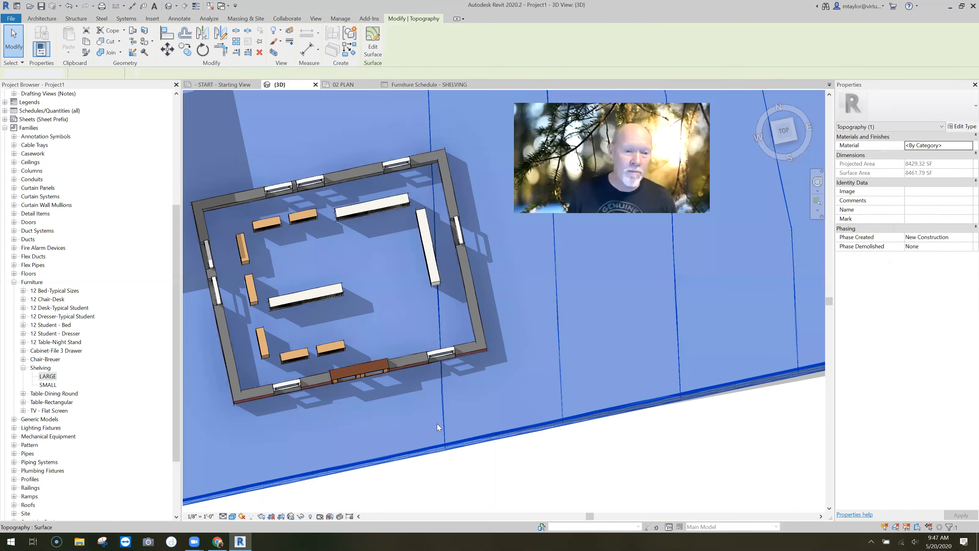
left_click(321, 481)
- Copy the two SMALL bookcases beside the south wall eastward, past the door, into the room's southeast corner
left_click(329, 351)
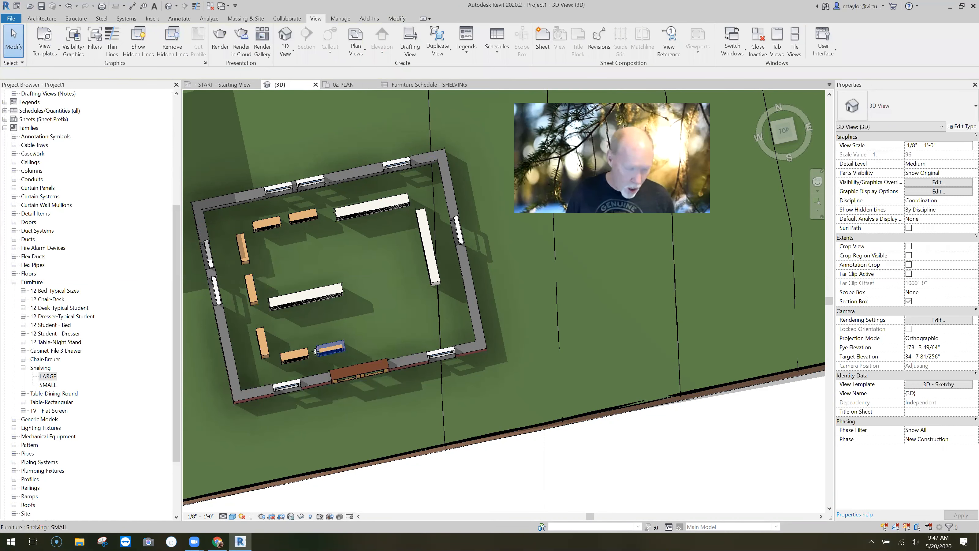
left_click(292, 356, "ctrl")
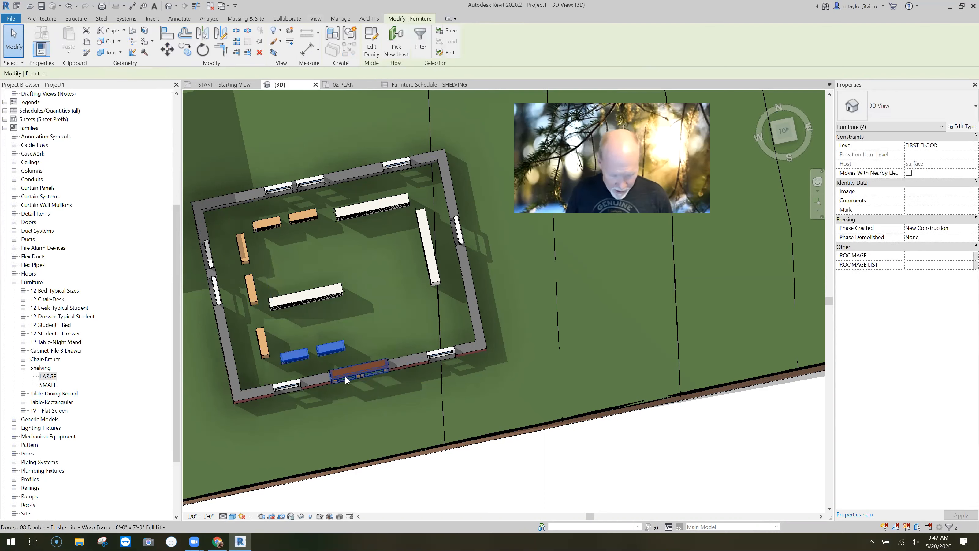
key("c")
left_click(324, 369)
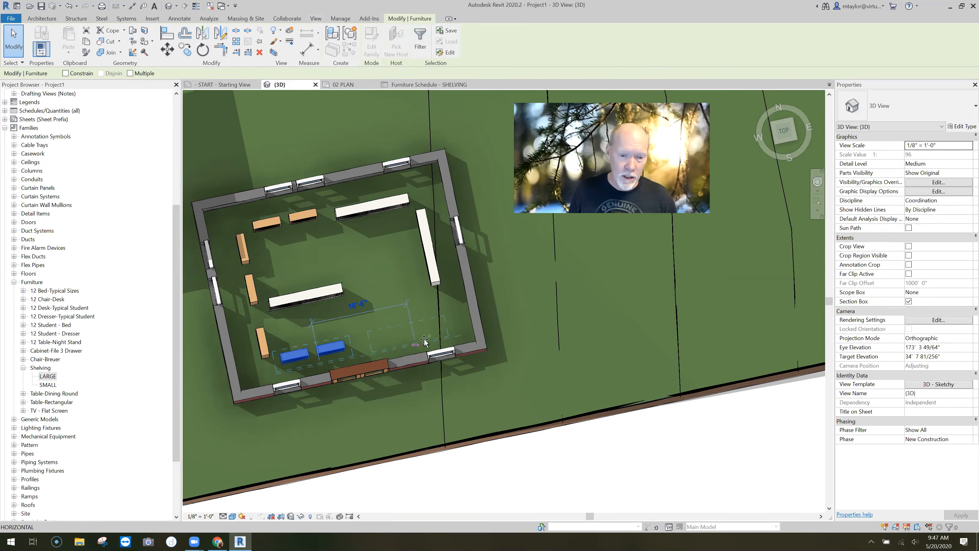
left_click(430, 352)
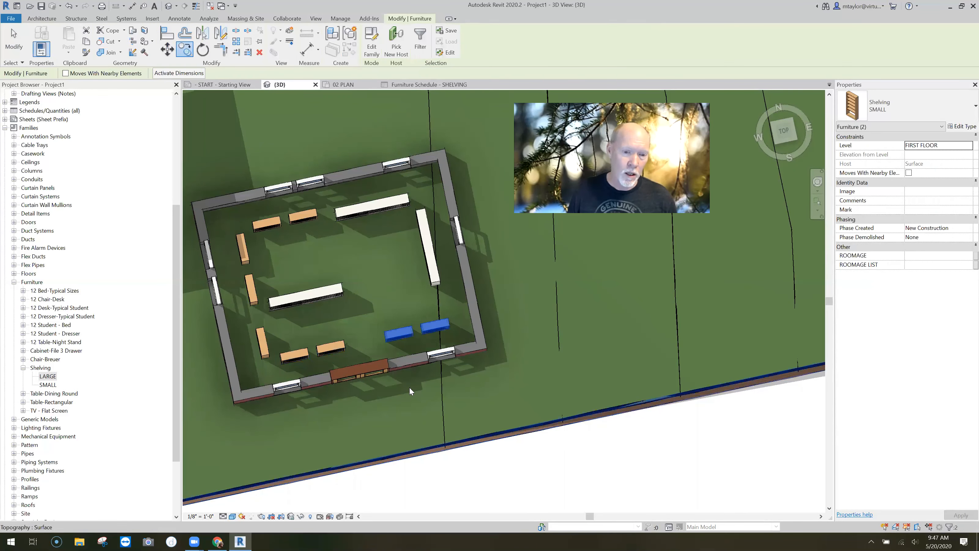
key("Escape")
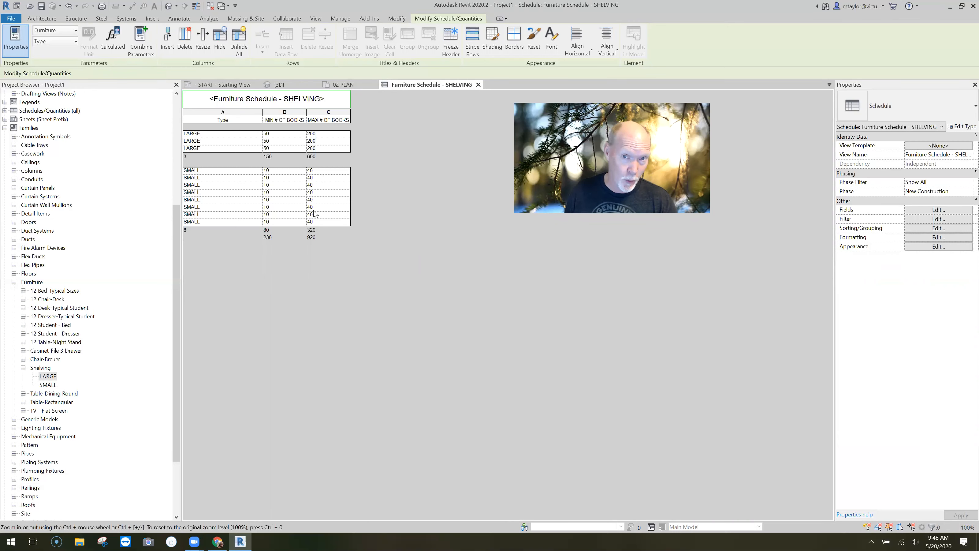
- Export the shelving schedule as a delimited text file named Furniture Schedule - SHELVING.txt on the Desktop
left_click(17, 20)
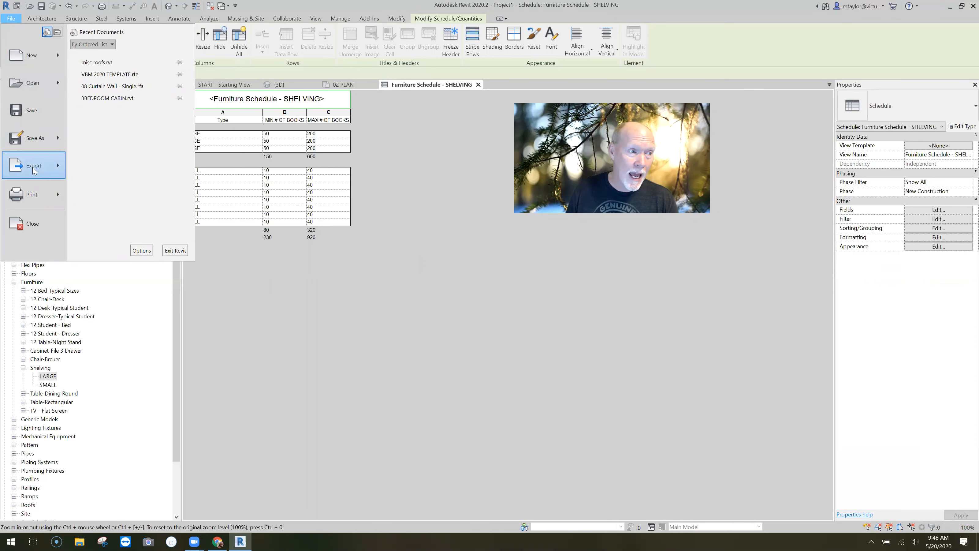
mouse_move(34, 170)
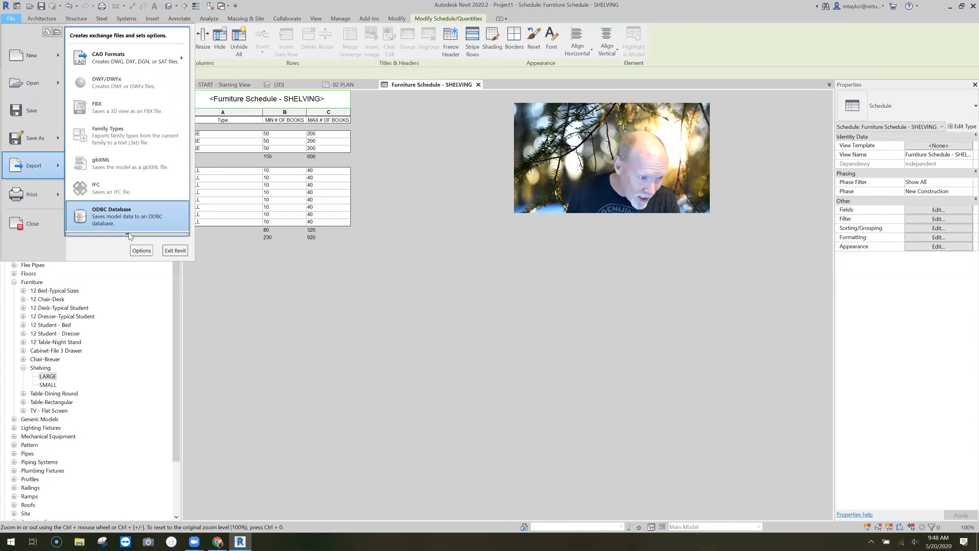
mouse_move(127, 221)
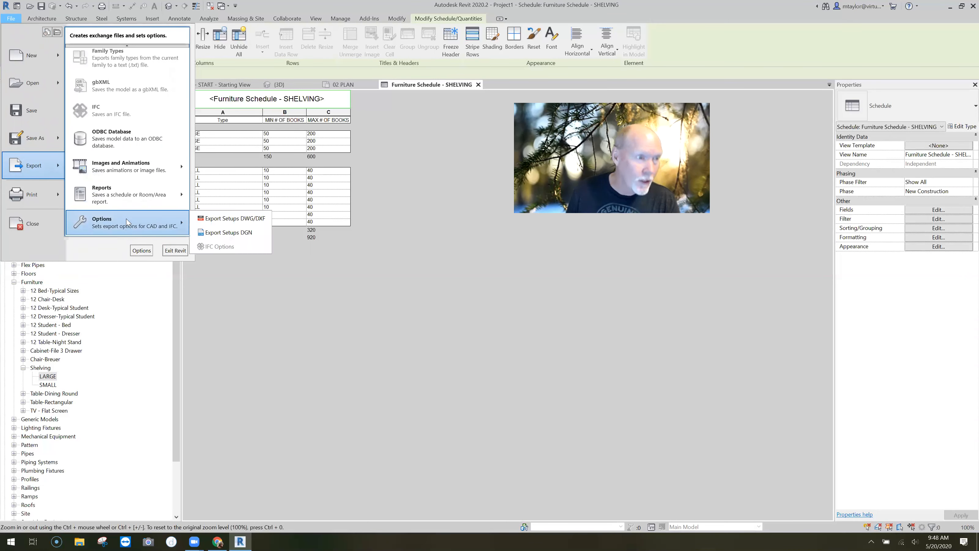
mouse_move(112, 199)
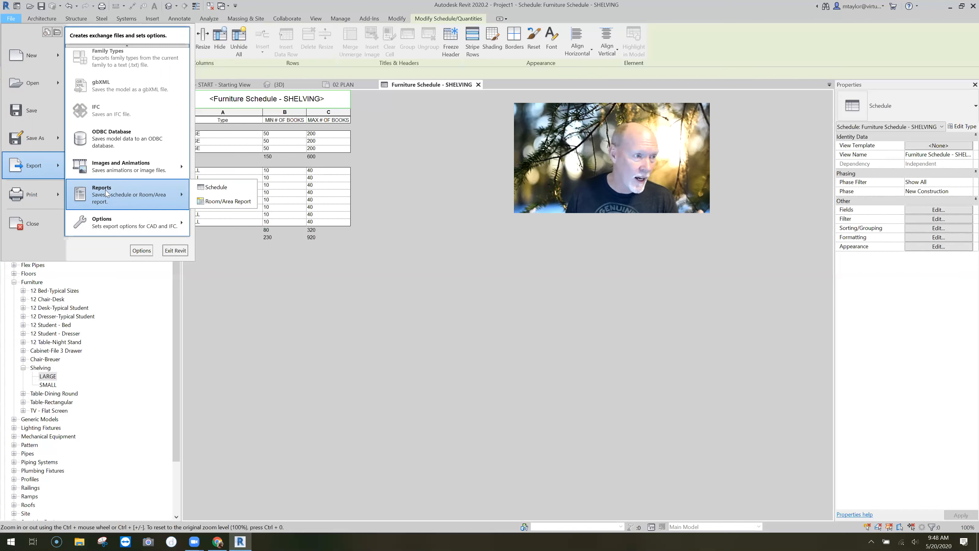
left_click(227, 189)
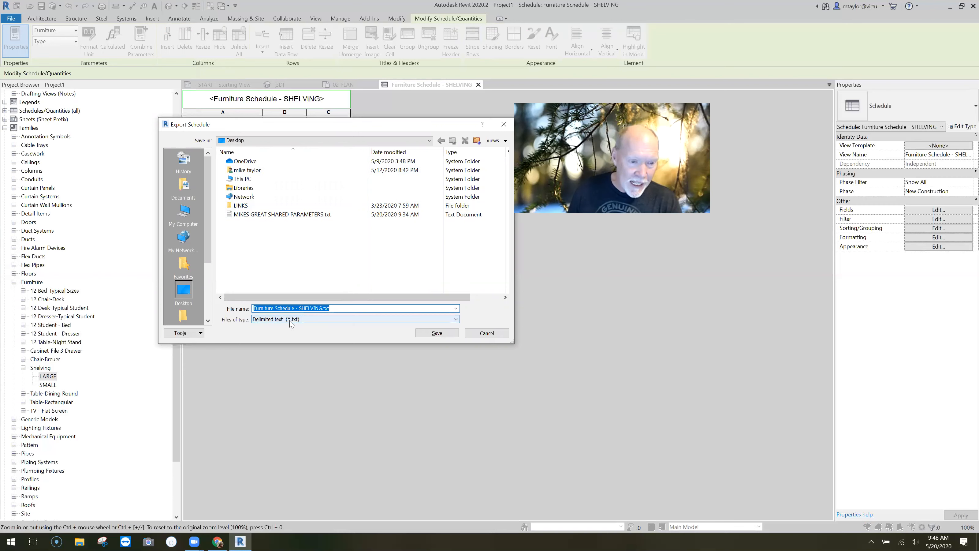
left_click(327, 322)
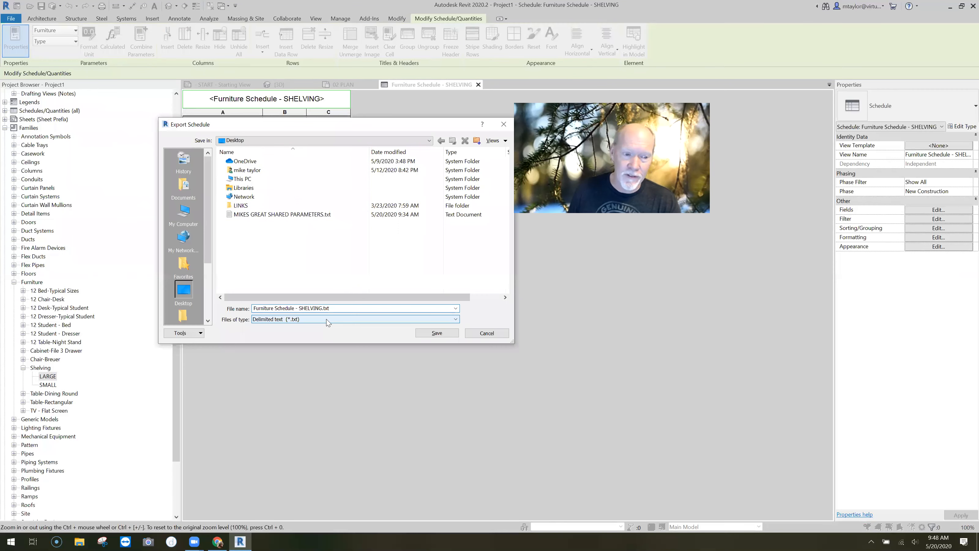
left_click(328, 323)
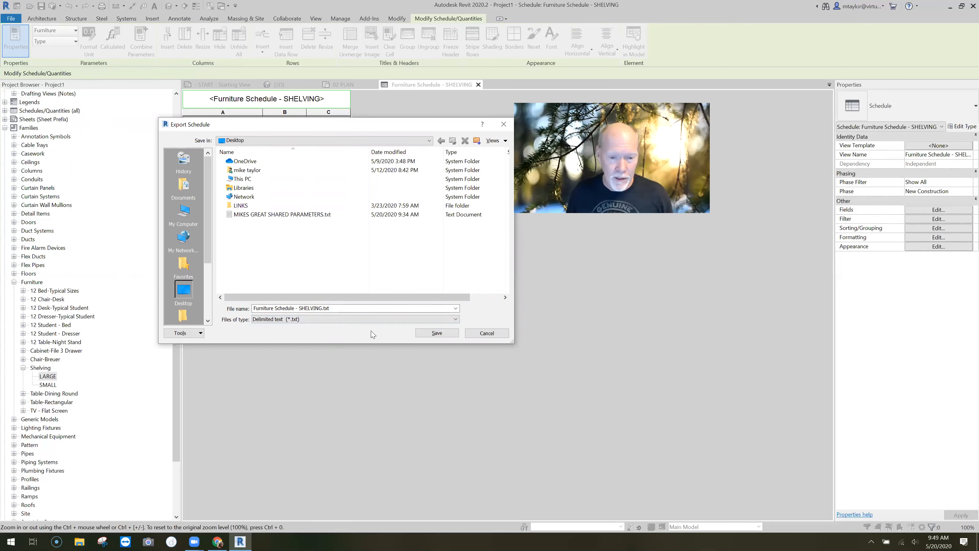
left_click(436, 333)
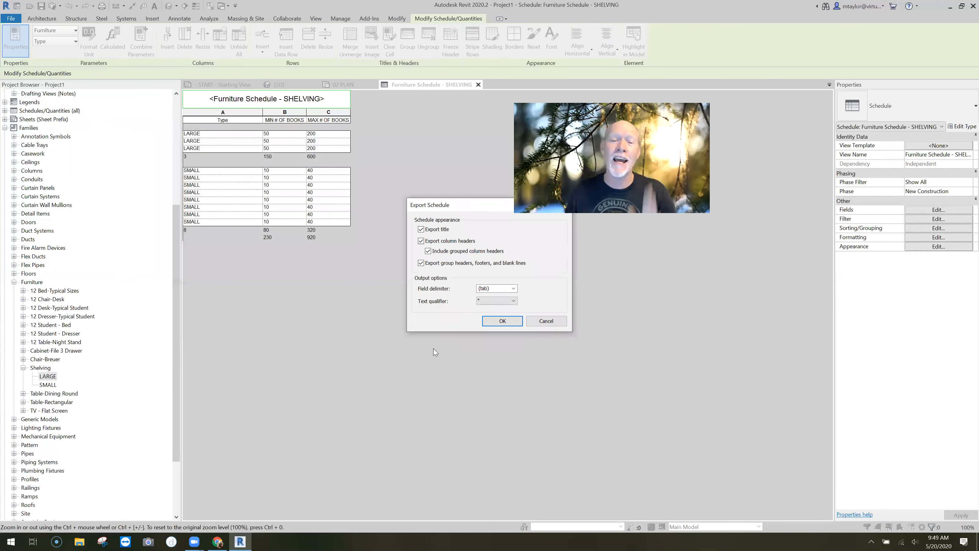
- Complete the schedule export with title, column headers and group headers included, using tab as the field delimiter
left_click_drag(463, 204, 359, 168)
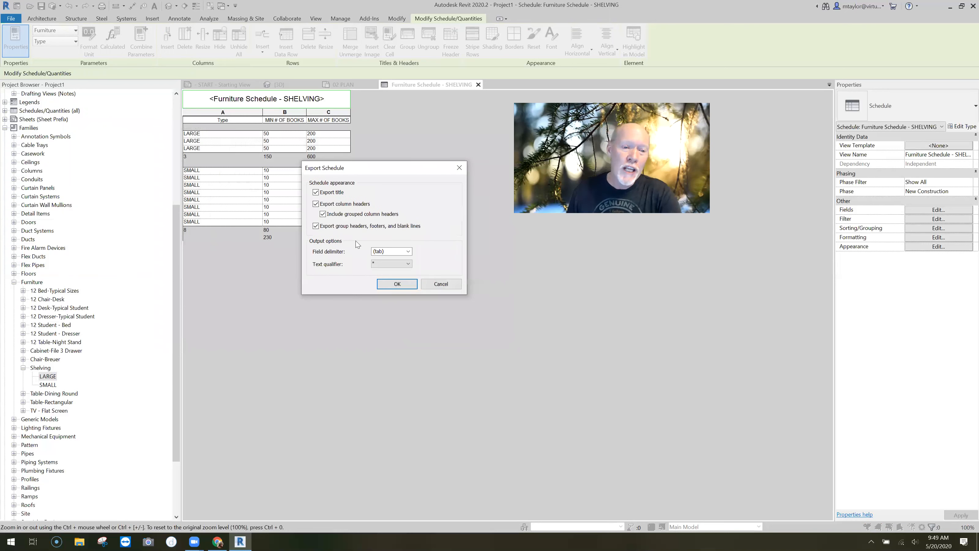
left_click(408, 251)
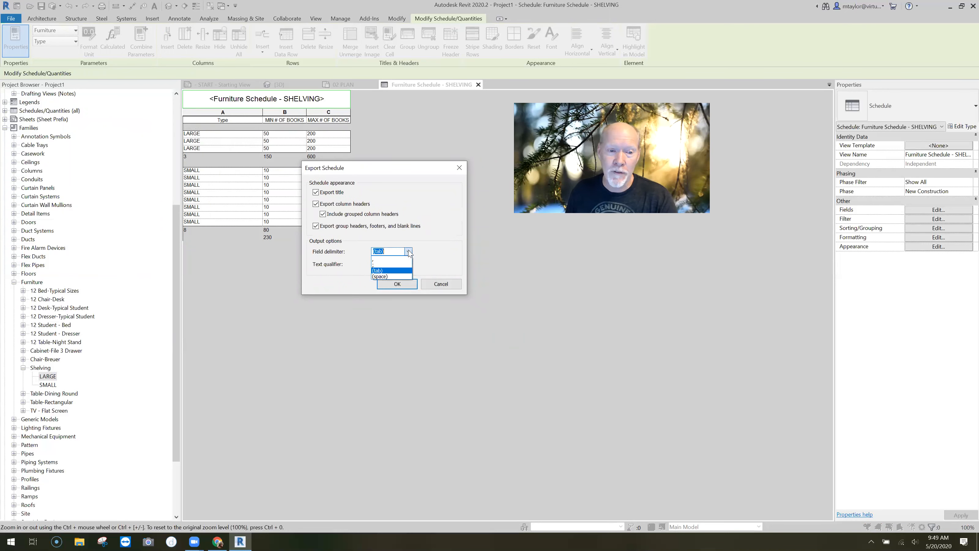
left_click(381, 270)
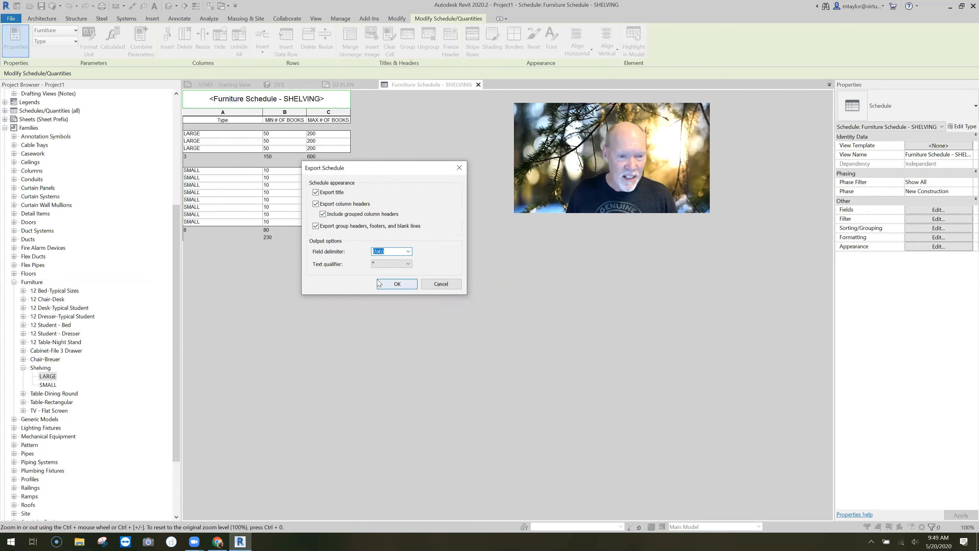
left_click(398, 285)
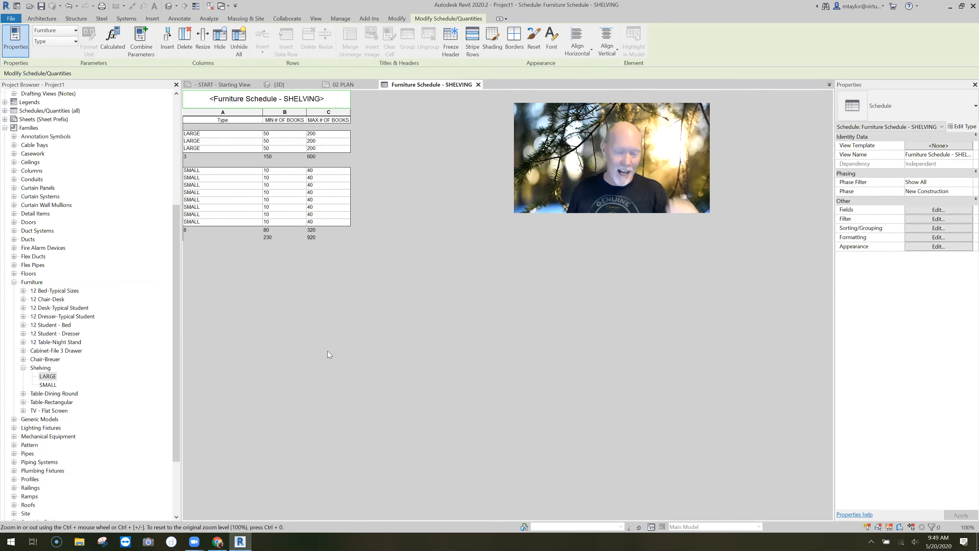
- Switch to Google Drive in Chrome and create a new Google Sheets spreadsheet in the A TEST AREA folder
mouse_move(218, 541)
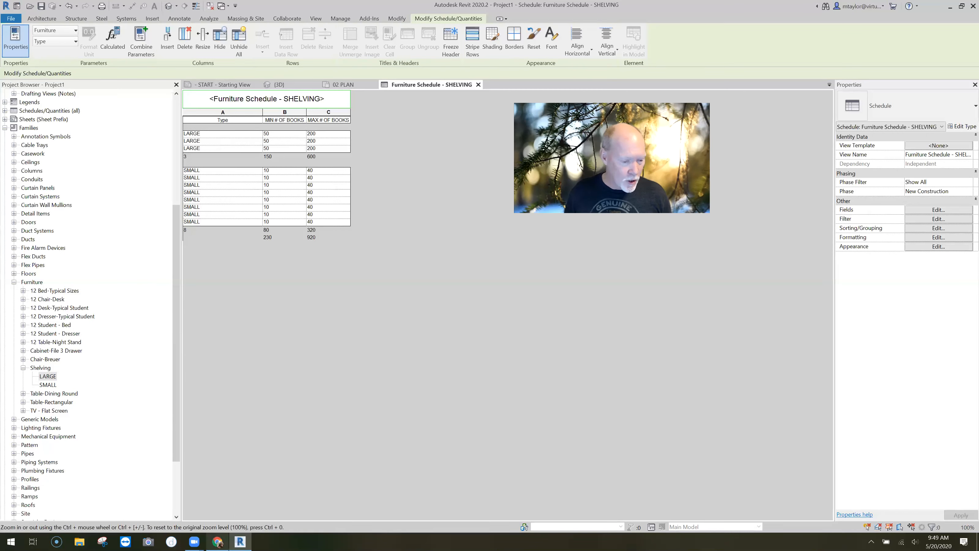
left_click(255, 512)
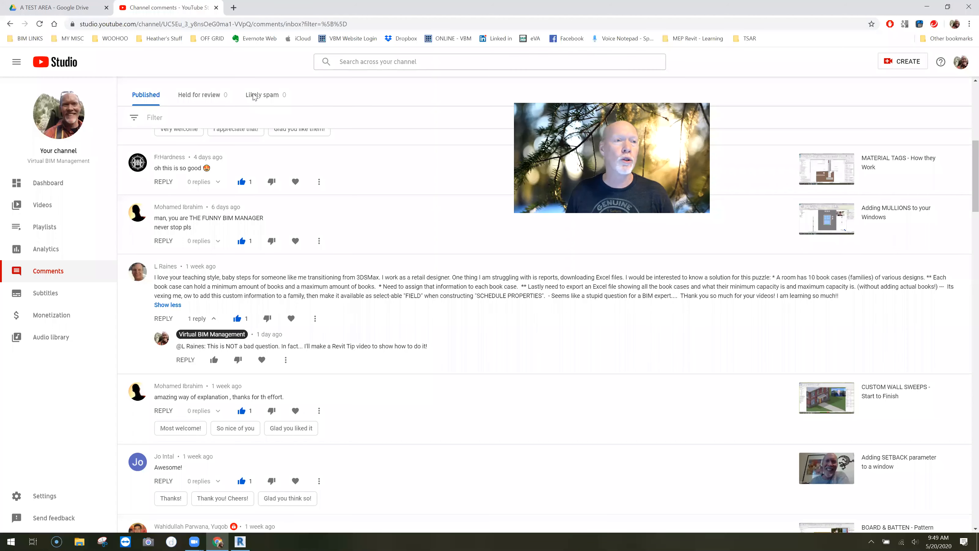
left_click(62, 7)
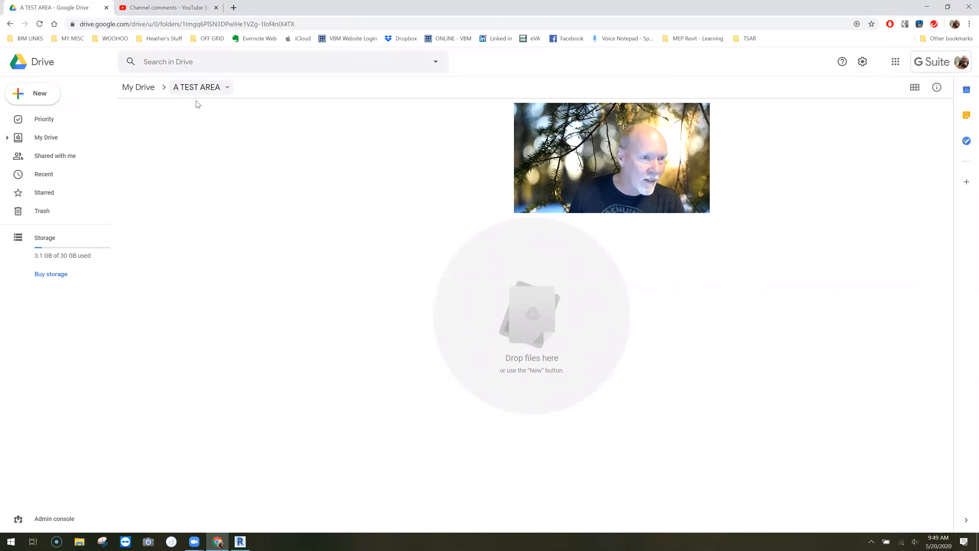
left_click(43, 94)
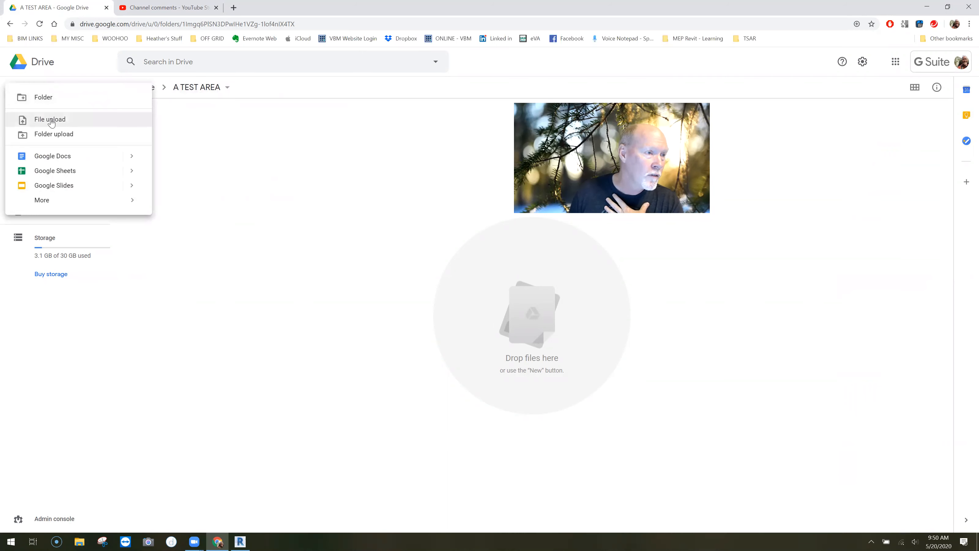
left_click(60, 170)
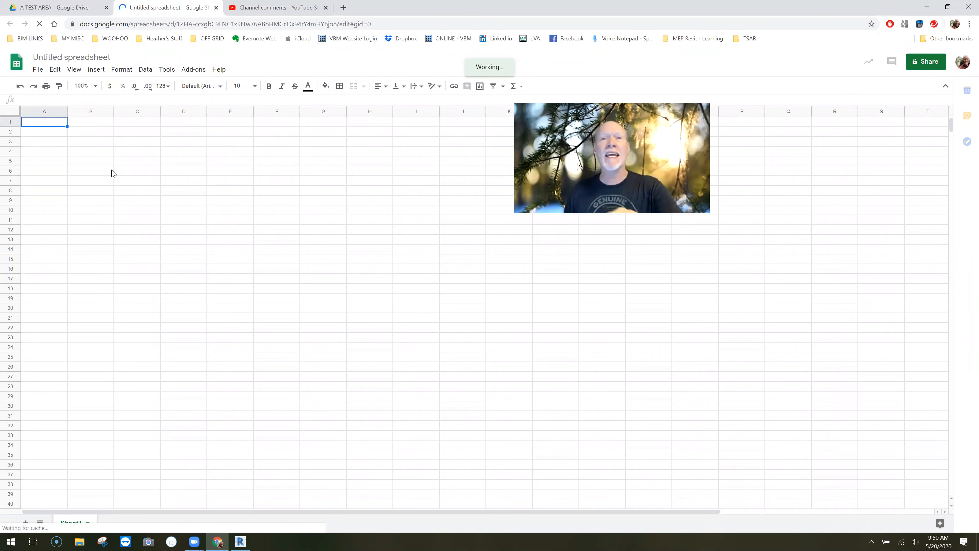
- Import Furniture Schedule - SHELVING.txt from the Desktop, replacing the spreadsheet, with automatic separator detection and text conversion enabled
left_click(97, 70)
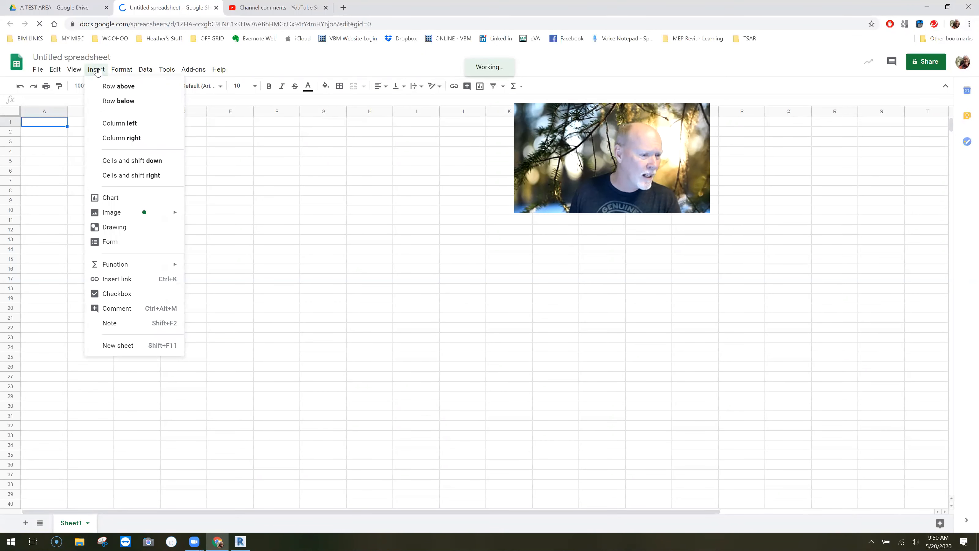
mouse_move(39, 72)
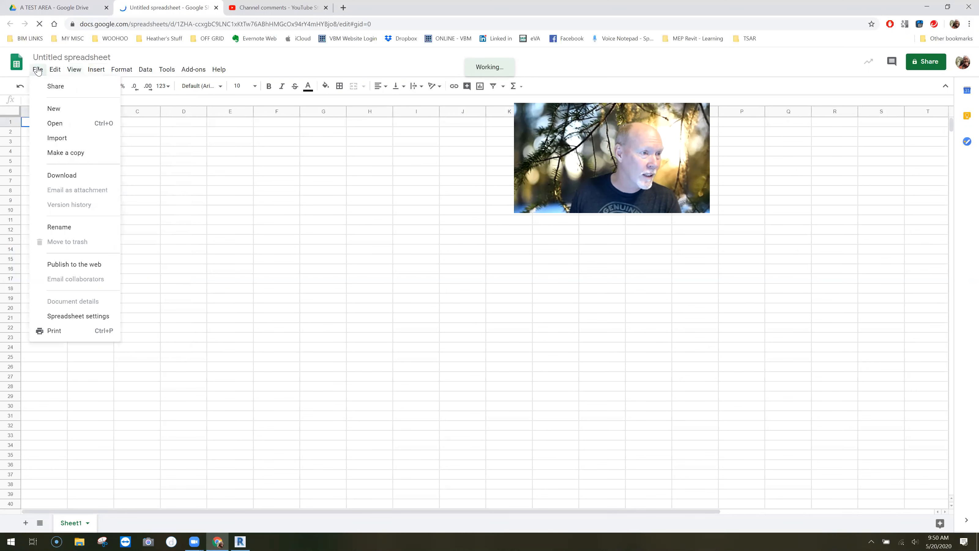
left_click(58, 140)
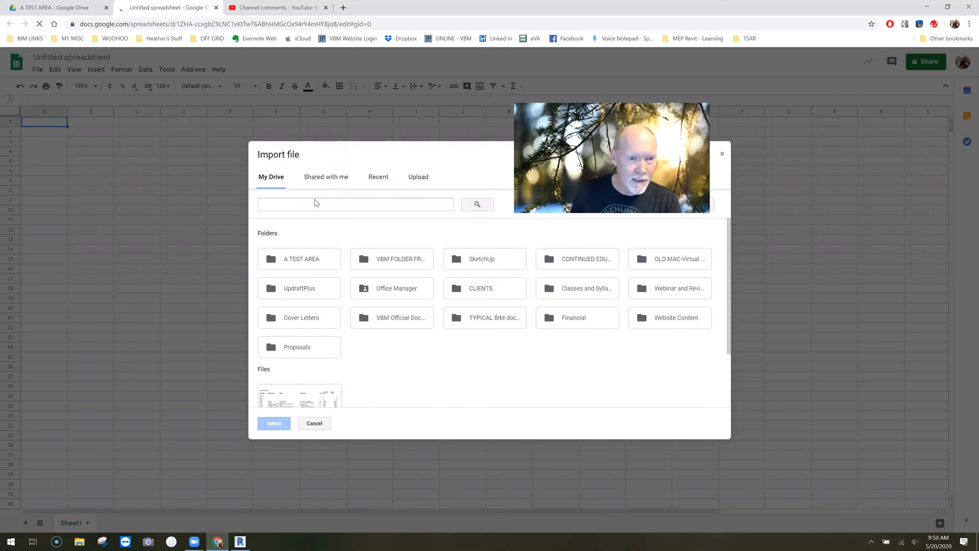
double_click(300, 262)
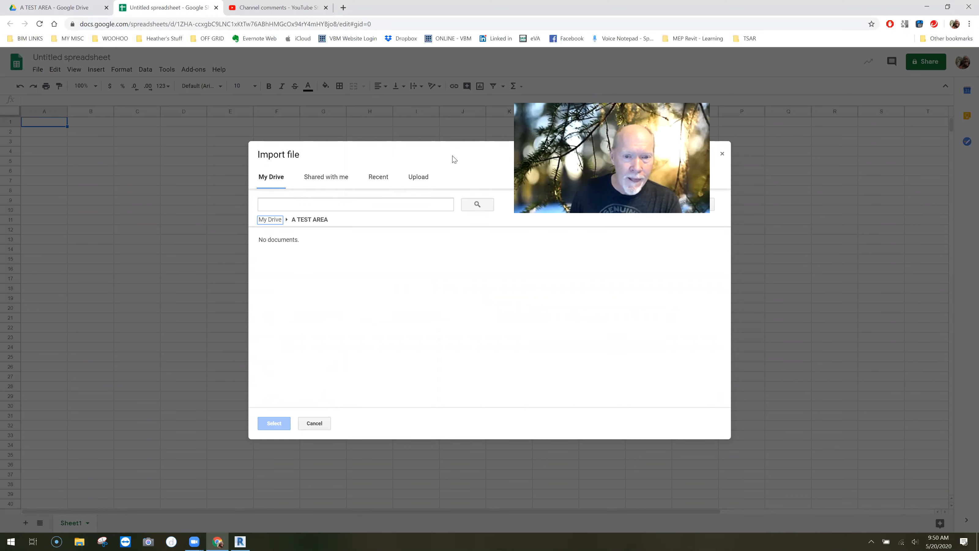
left_click(418, 178)
left_click(467, 315)
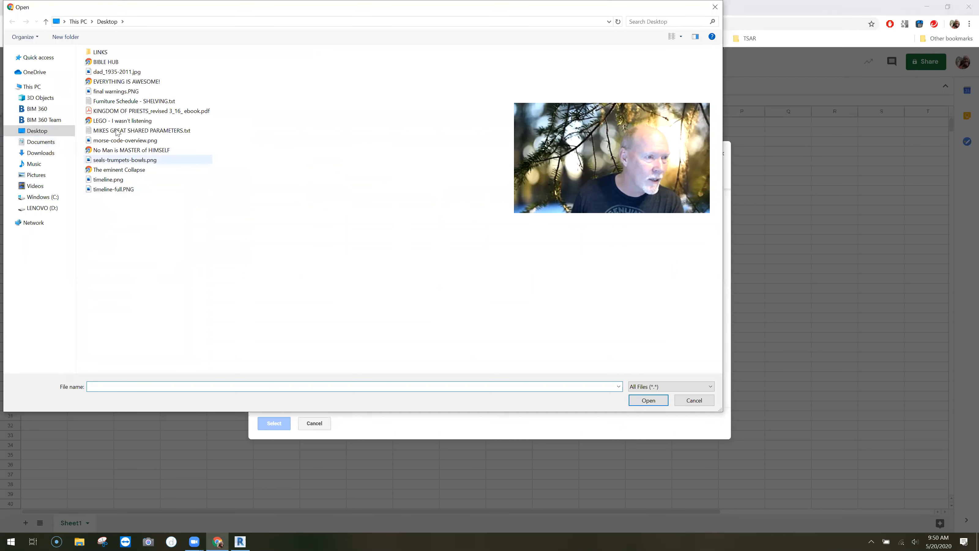
left_click(124, 100)
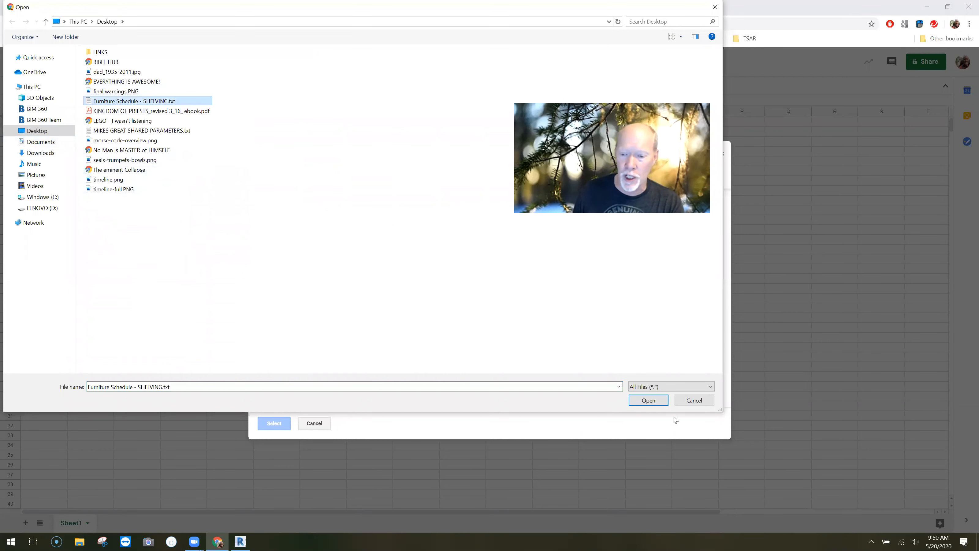
left_click(648, 400)
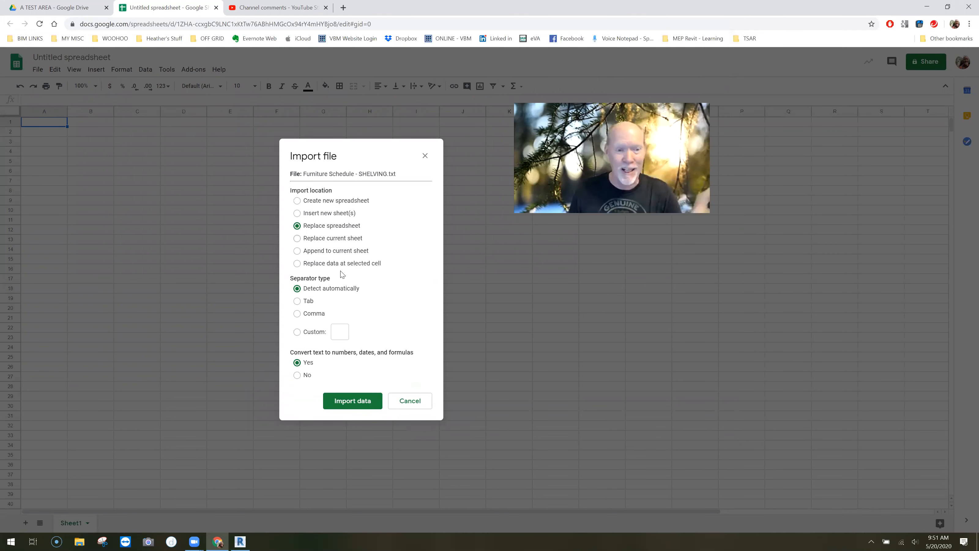
left_click(352, 401)
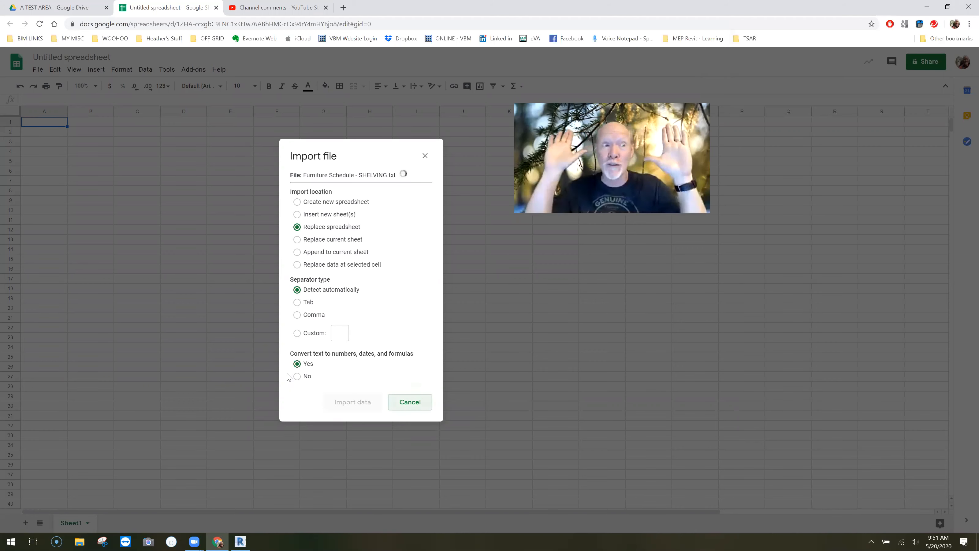